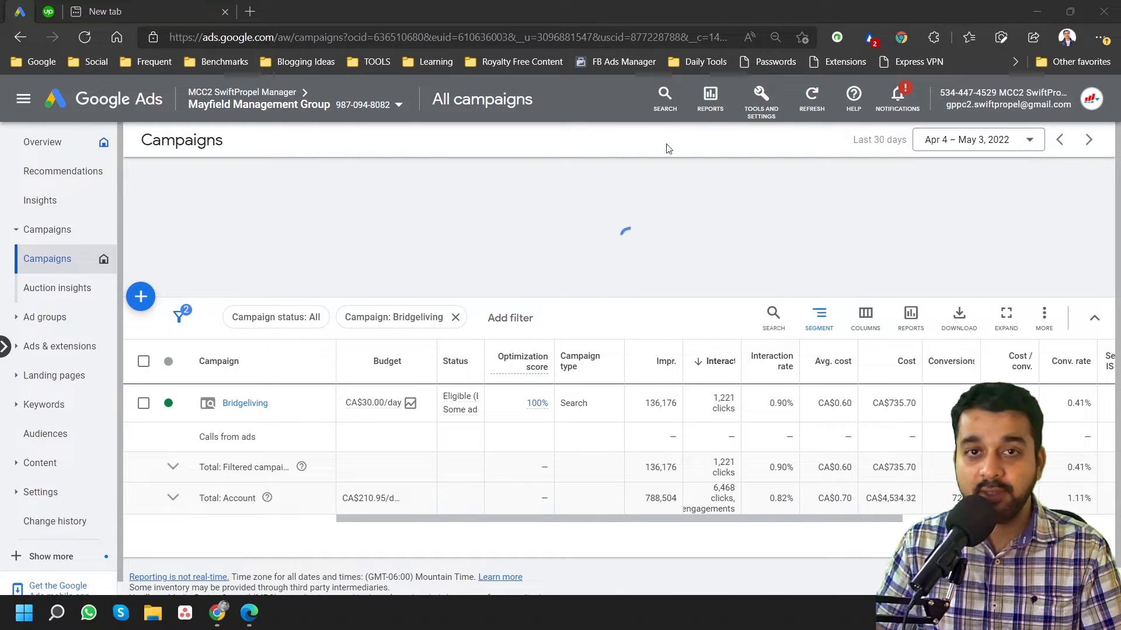
# Open the account's Conversions page in a new browser tab and switch to that tab
pyautogui.click(776, 93)
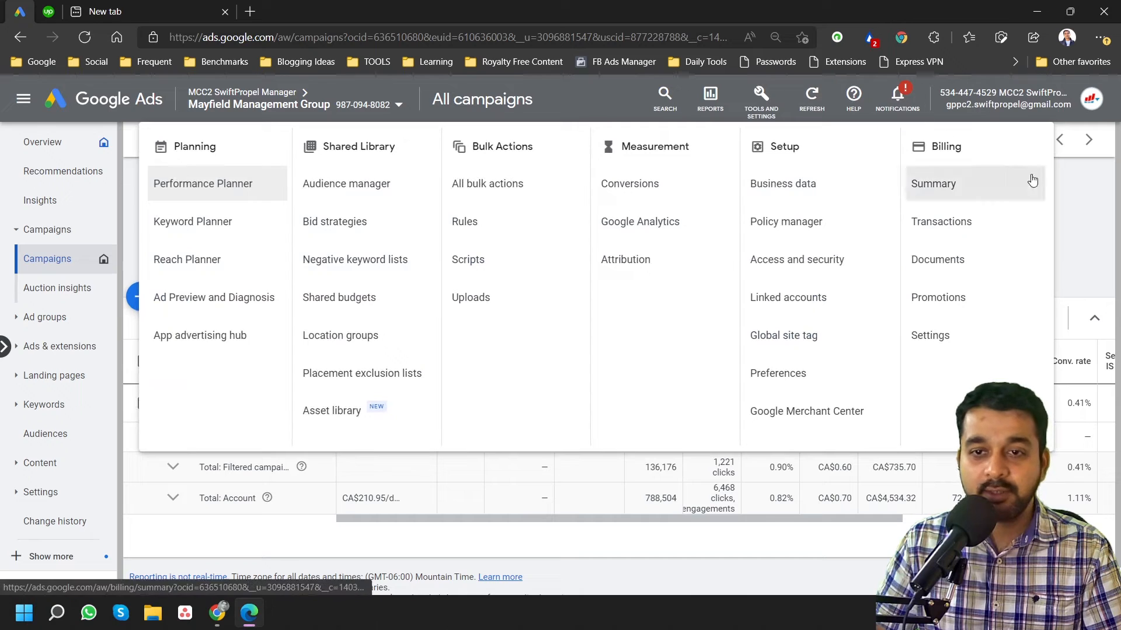
pyautogui.rightClick(658, 188)
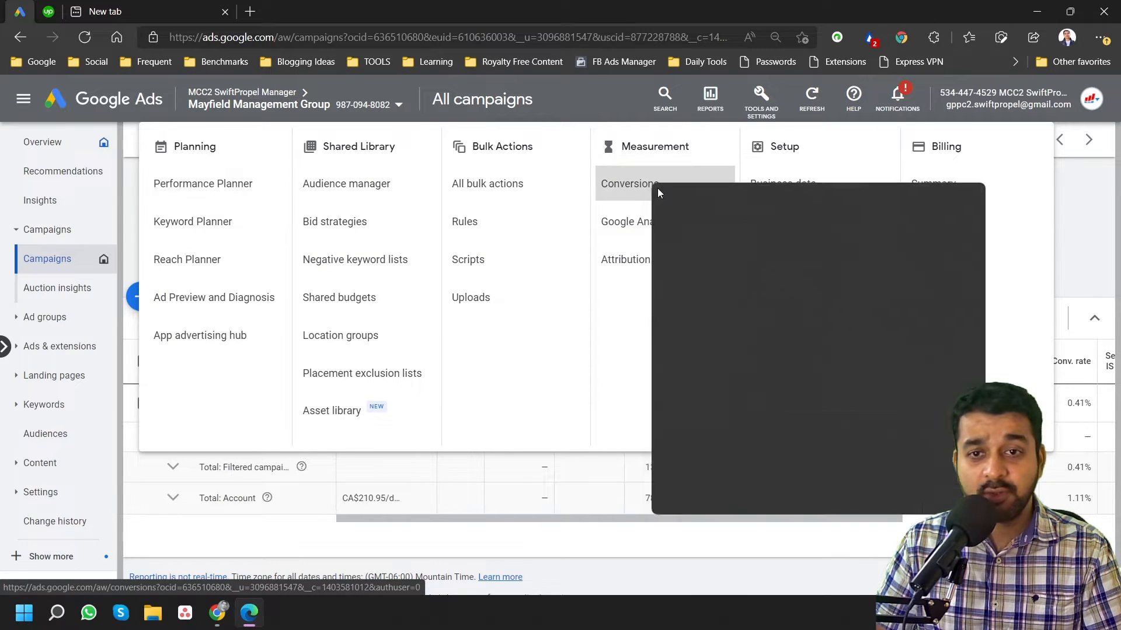
pyautogui.click(687, 194)
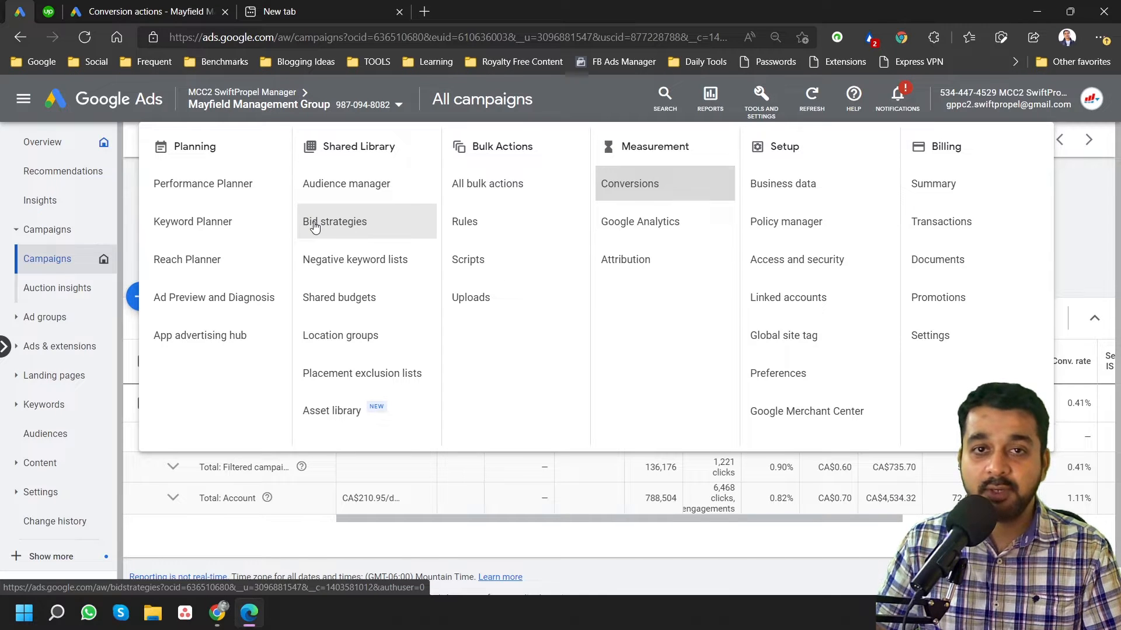
pyautogui.click(195, 8)
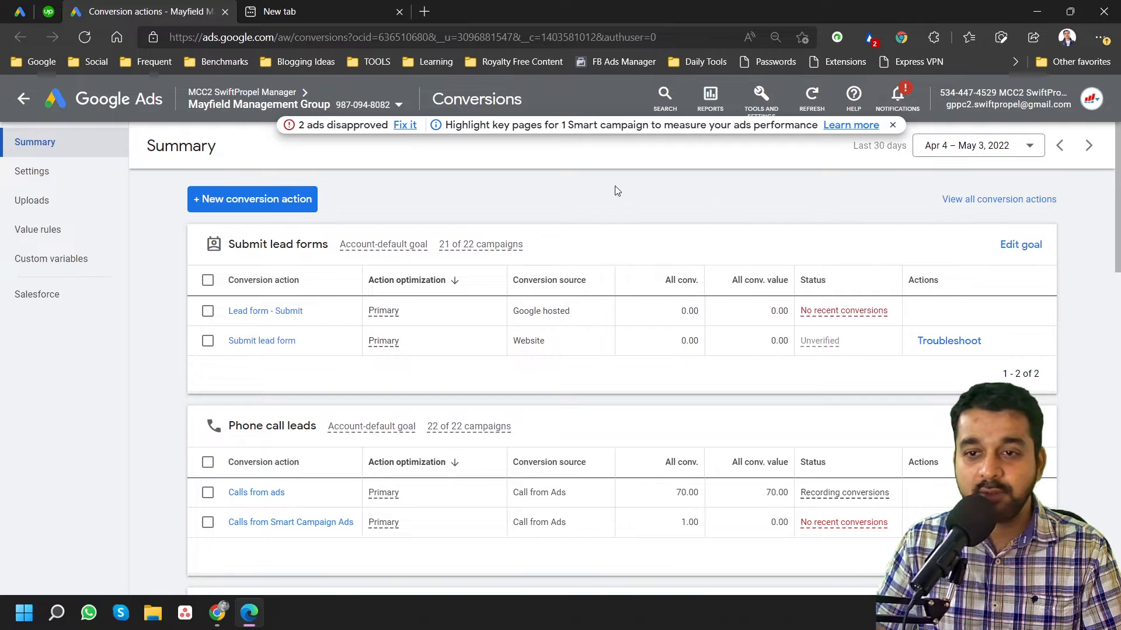
# Review the conversion actions in every goal category on the summary page, from Submit lead forms to Page views
pyautogui.scroll(-3, 451, 420)
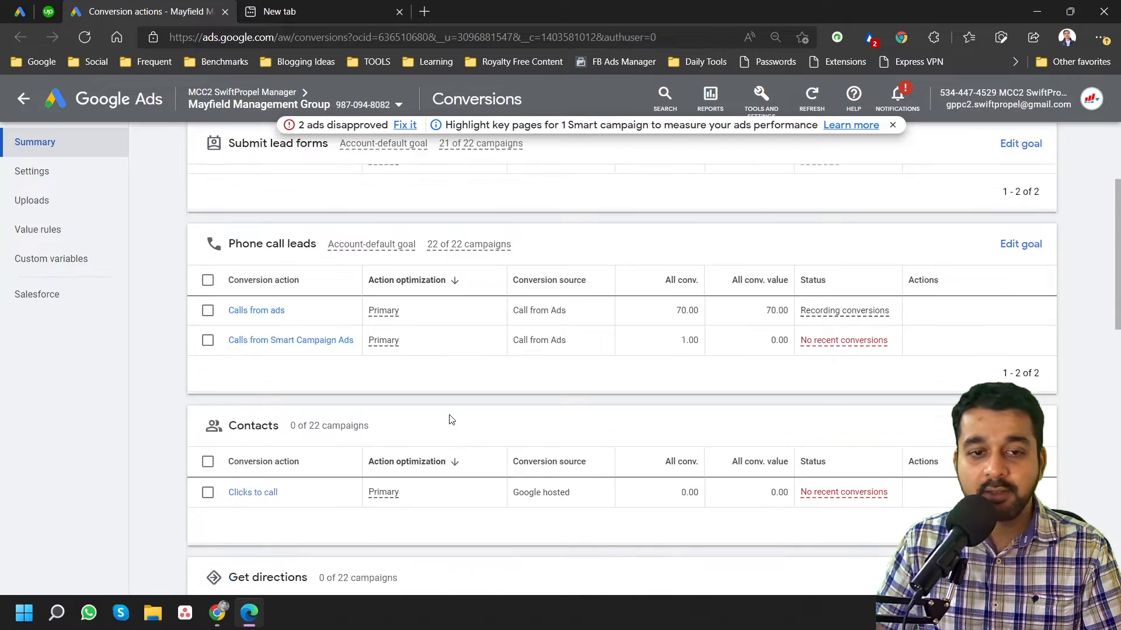
pyautogui.scroll(-3, 410, 408)
pyautogui.scroll(2, 410, 401)
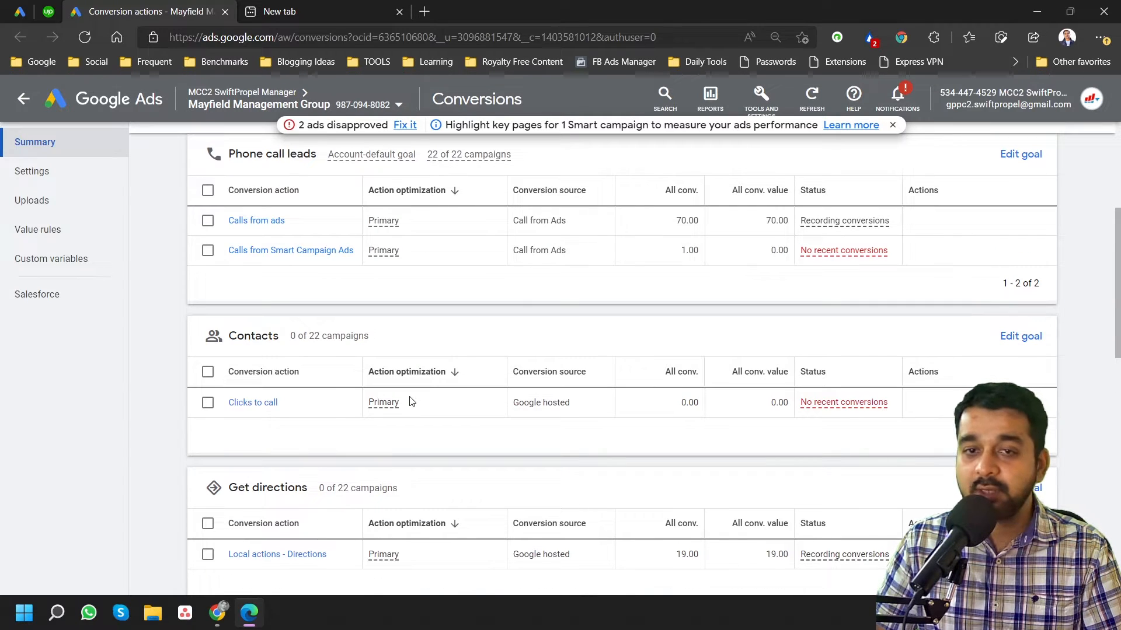
pyautogui.moveTo(288, 375)
pyautogui.scroll(-2, 289, 374)
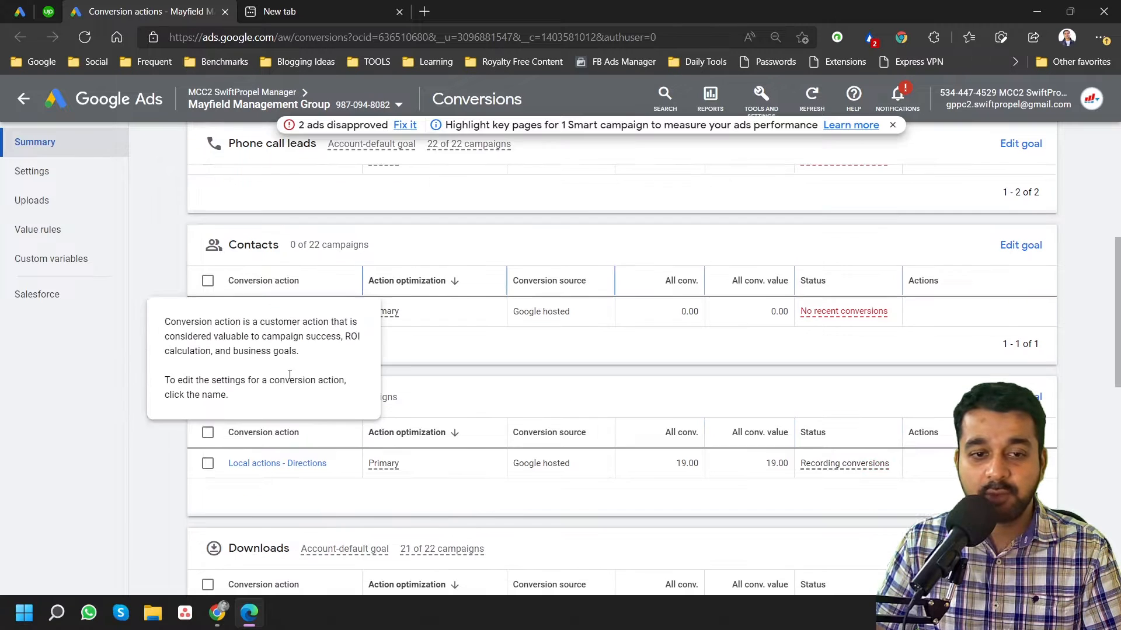
pyautogui.scroll(-4, 488, 443)
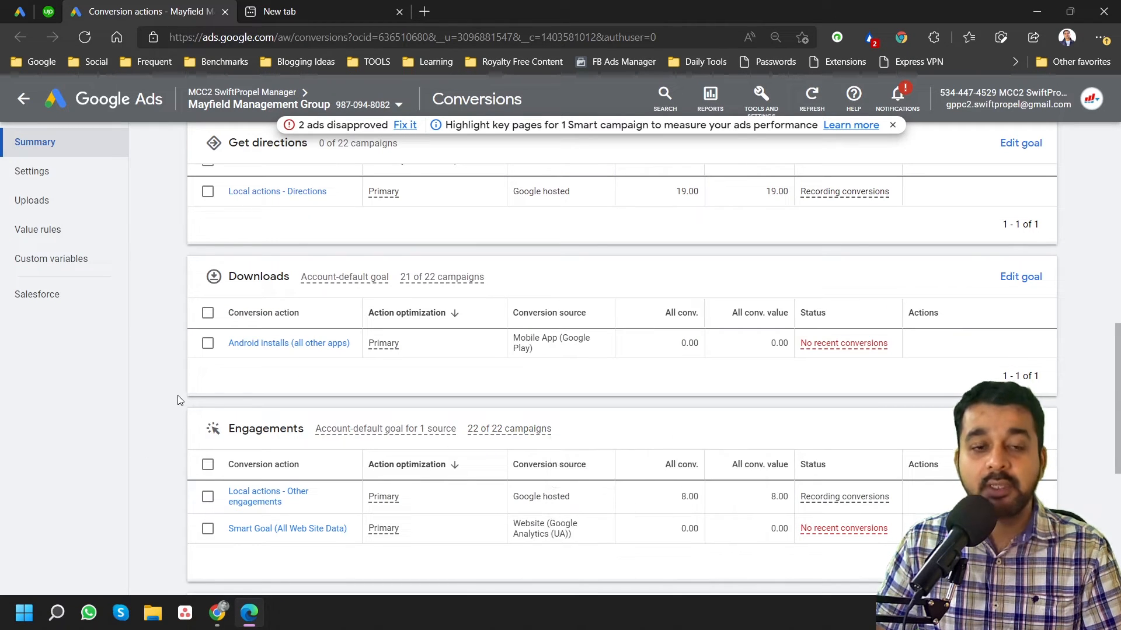
pyautogui.scroll(-4, 224, 396)
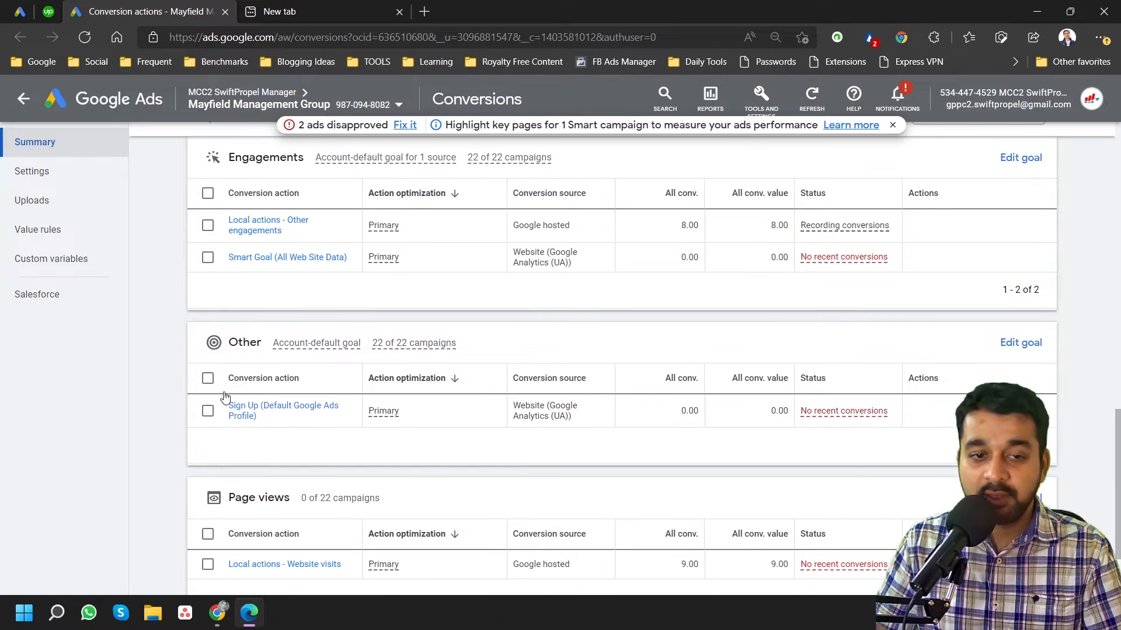
pyautogui.scroll(-2, 225, 397)
pyautogui.scroll(20, 225, 397)
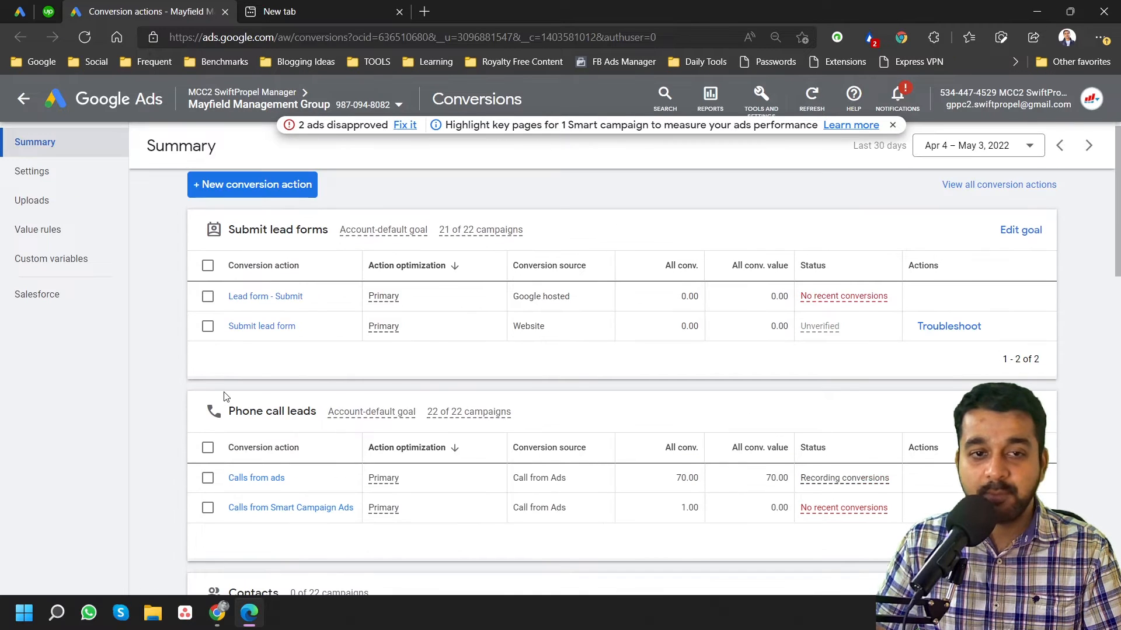
pyautogui.scroll(-12, 225, 397)
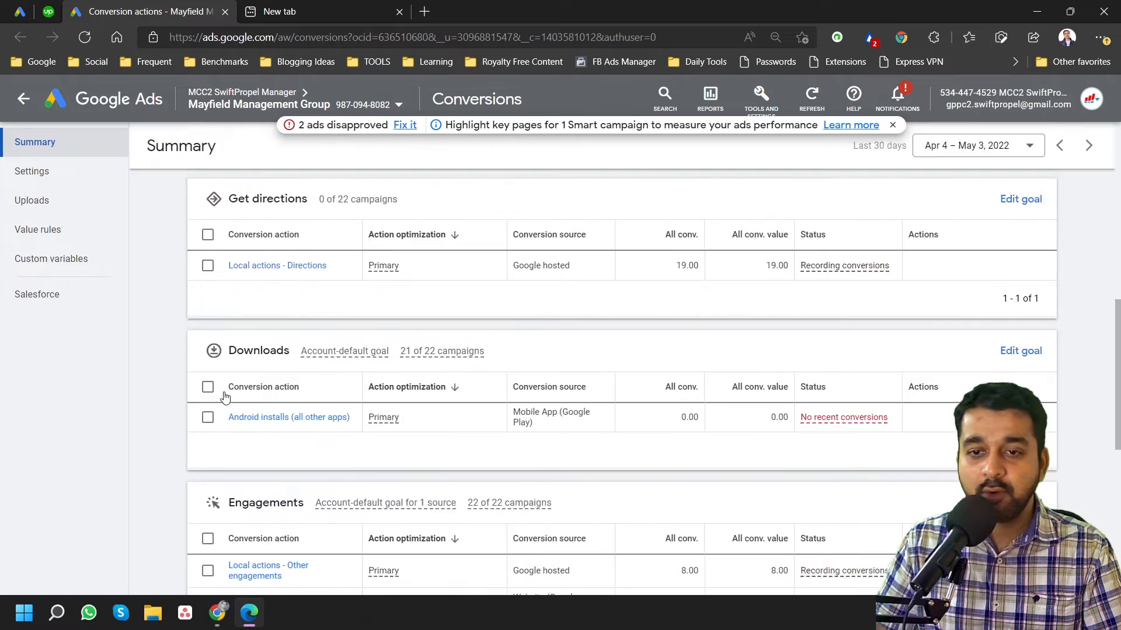
pyautogui.scroll(-3, 227, 396)
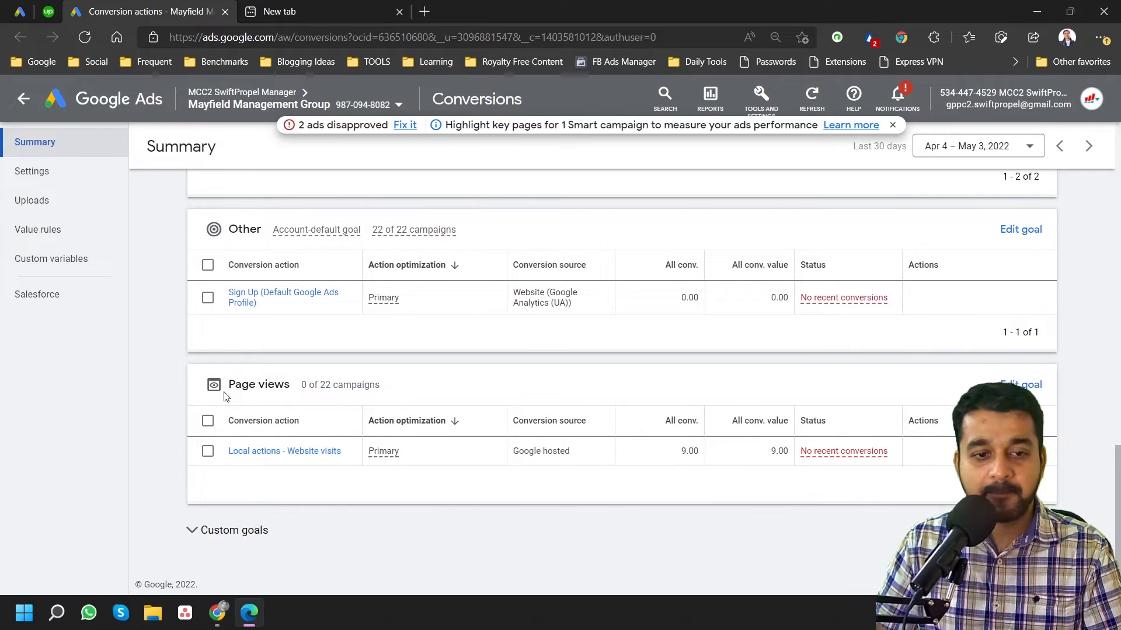
pyautogui.scroll(8, 226, 398)
pyautogui.scroll(8, 227, 397)
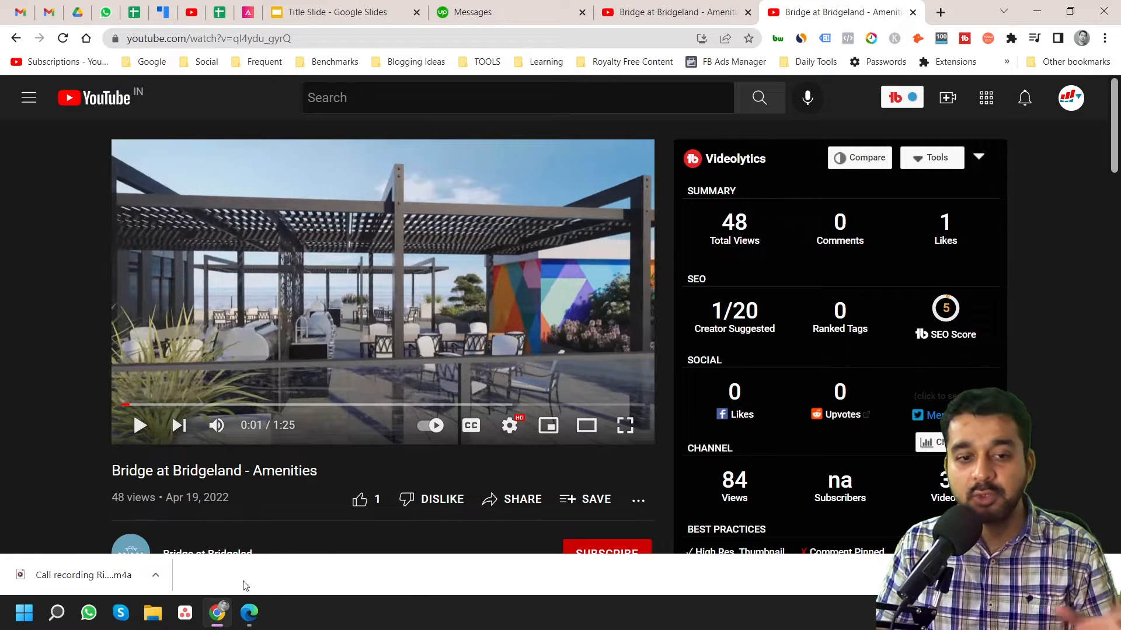
# Close the browser's downloads bar and select the URL of the YouTube video Bridge at Bridgeland - Amenities
pyautogui.click(1105, 575)
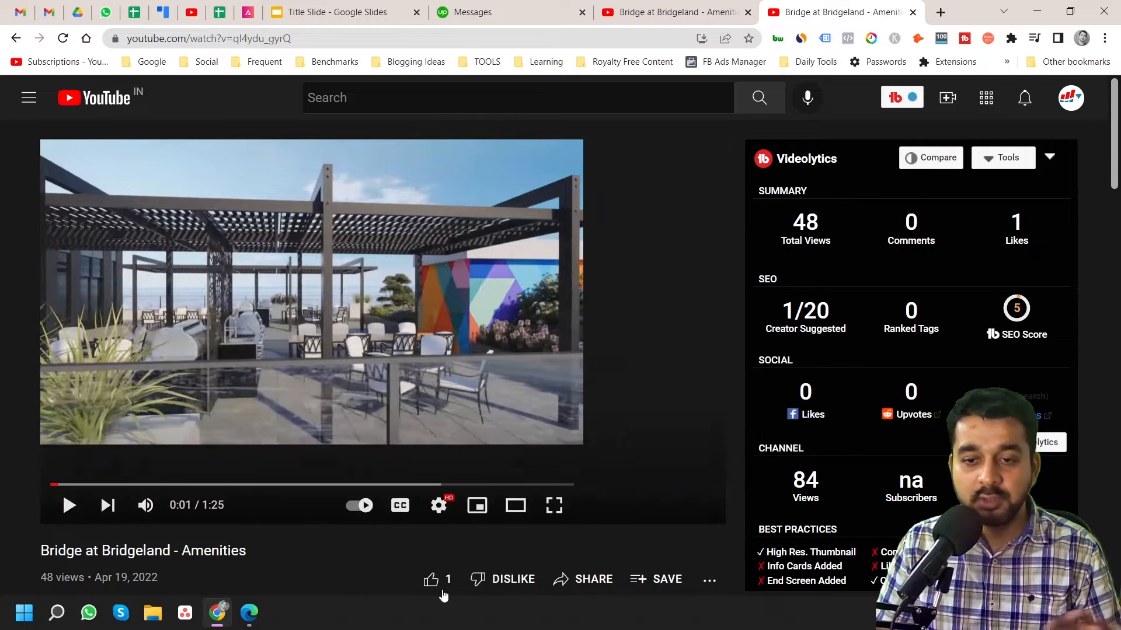
pyautogui.moveTo(251, 616)
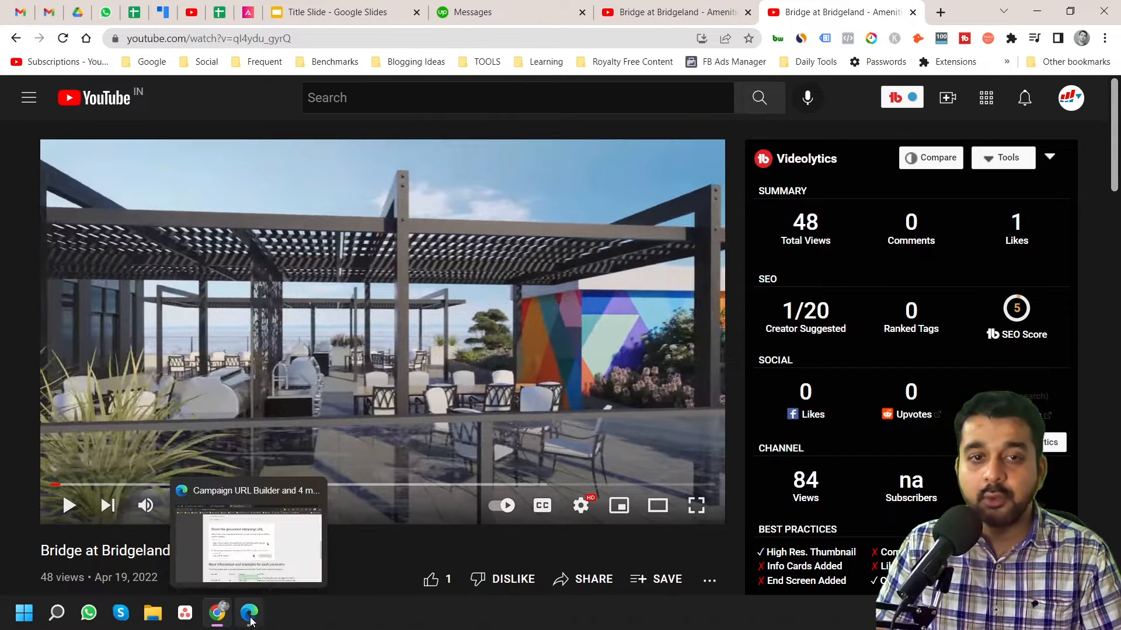
pyautogui.moveTo(309, 38); pyautogui.dragTo(125, 39)
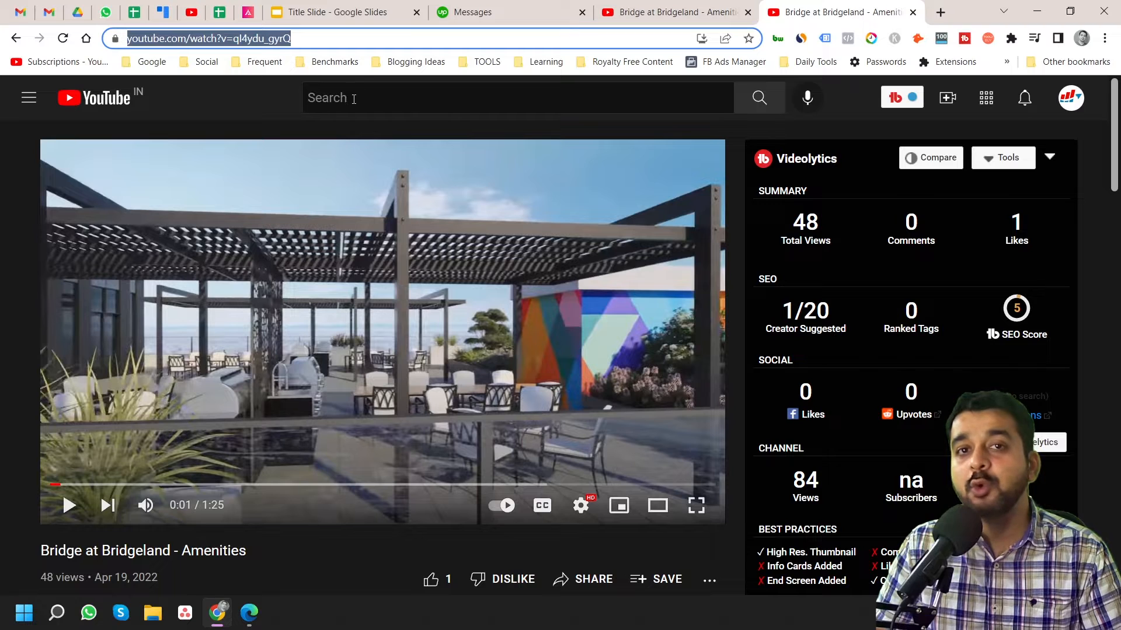
# Switch to the Campaign URL Builder in Edge and examine the website URL and the campaign information fields
pyautogui.click(248, 613)
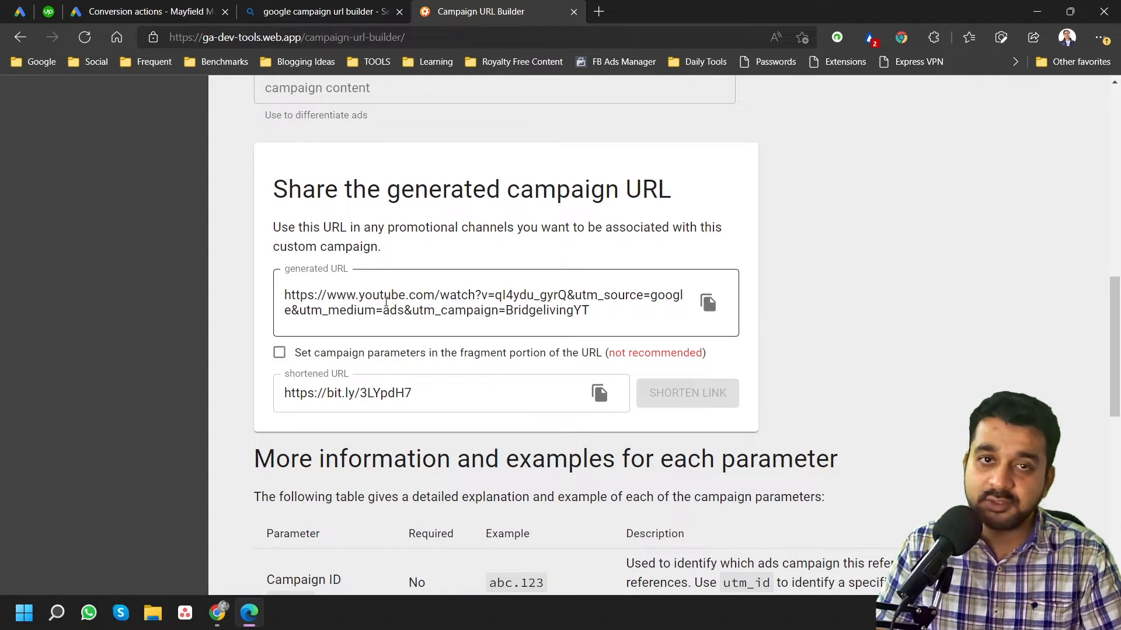
pyautogui.scroll(10, 386, 301)
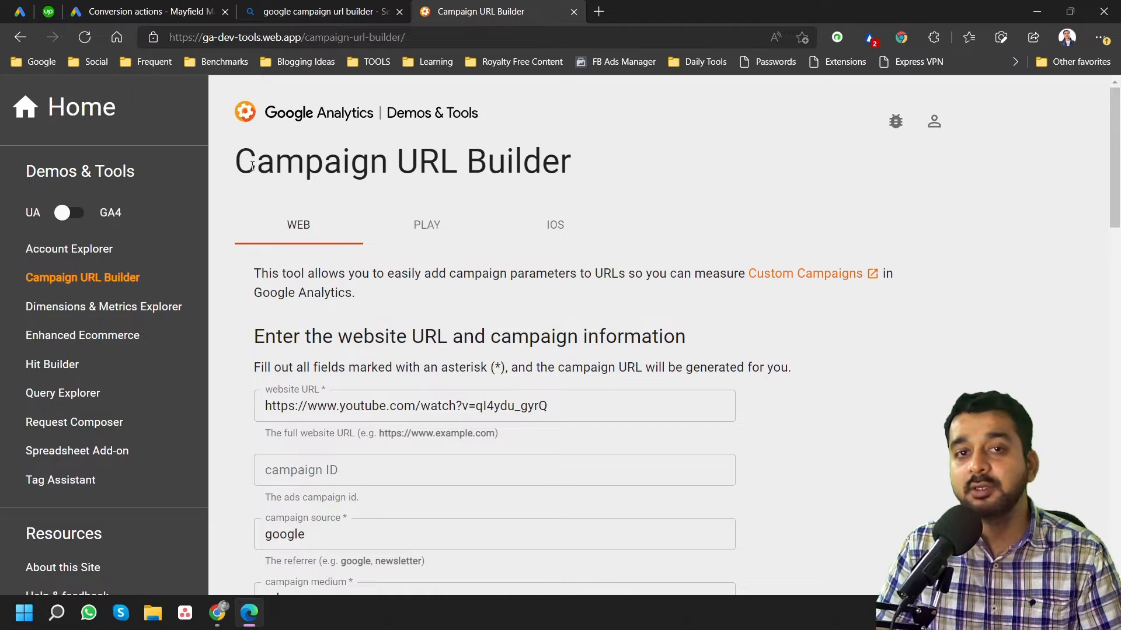
pyautogui.scroll(-1, 257, 170)
pyautogui.scroll(-1, 548, 250)
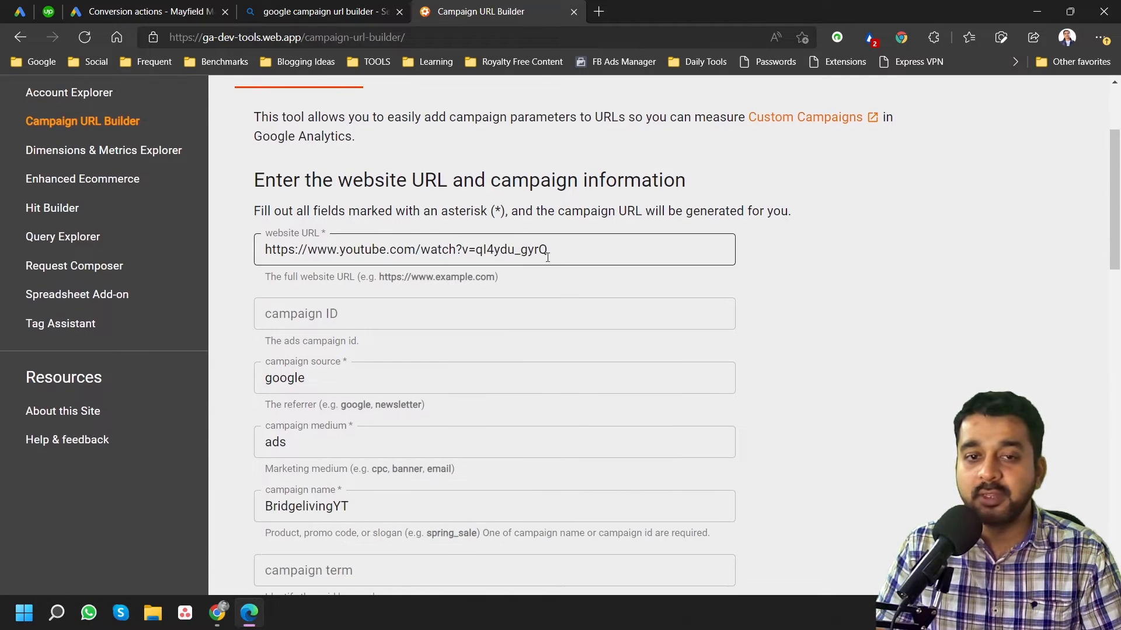
pyautogui.click(547, 250)
pyautogui.moveTo(546, 250); pyautogui.dragTo(257, 255)
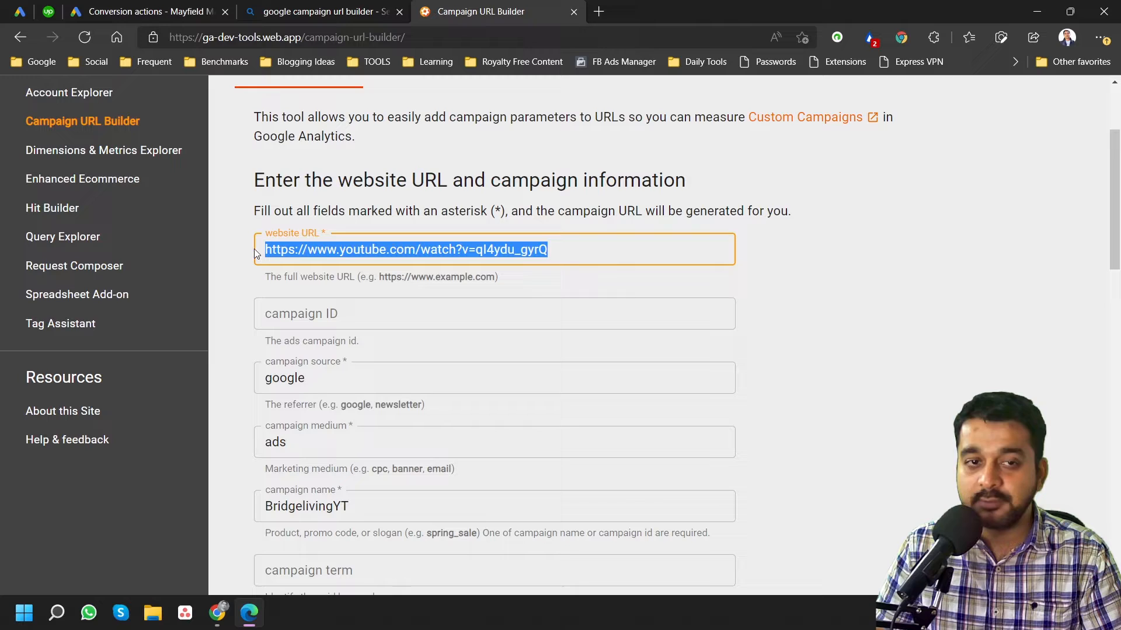
pyautogui.click(839, 248)
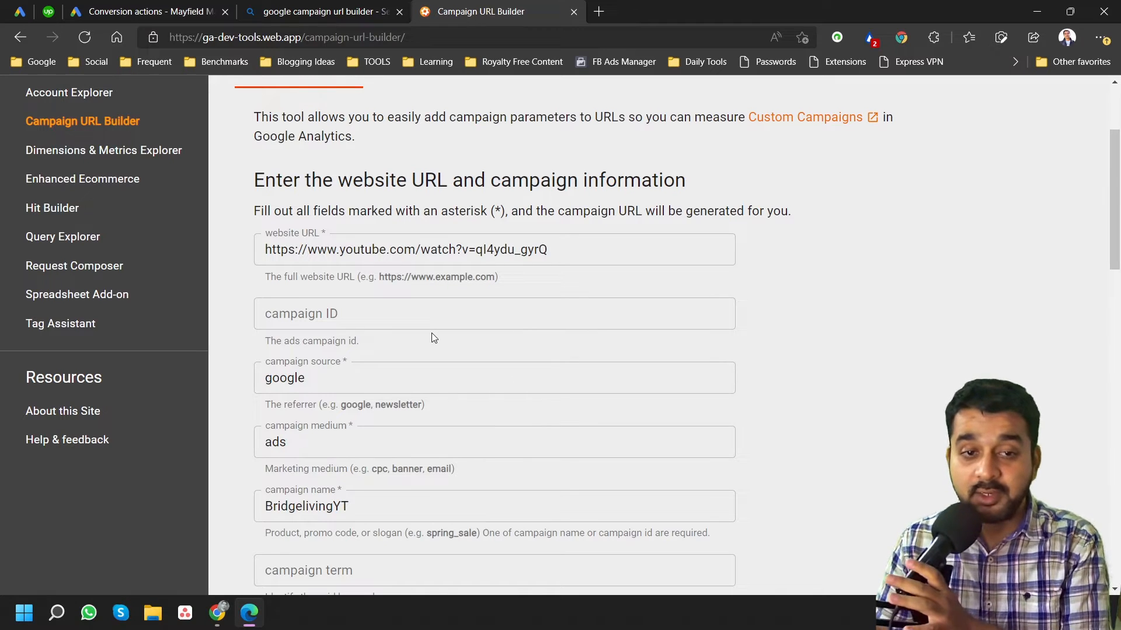
# Copy the campaign name BridgelivingYT from the Campaign URL Builder form
pyautogui.scroll(-3, 373, 326)
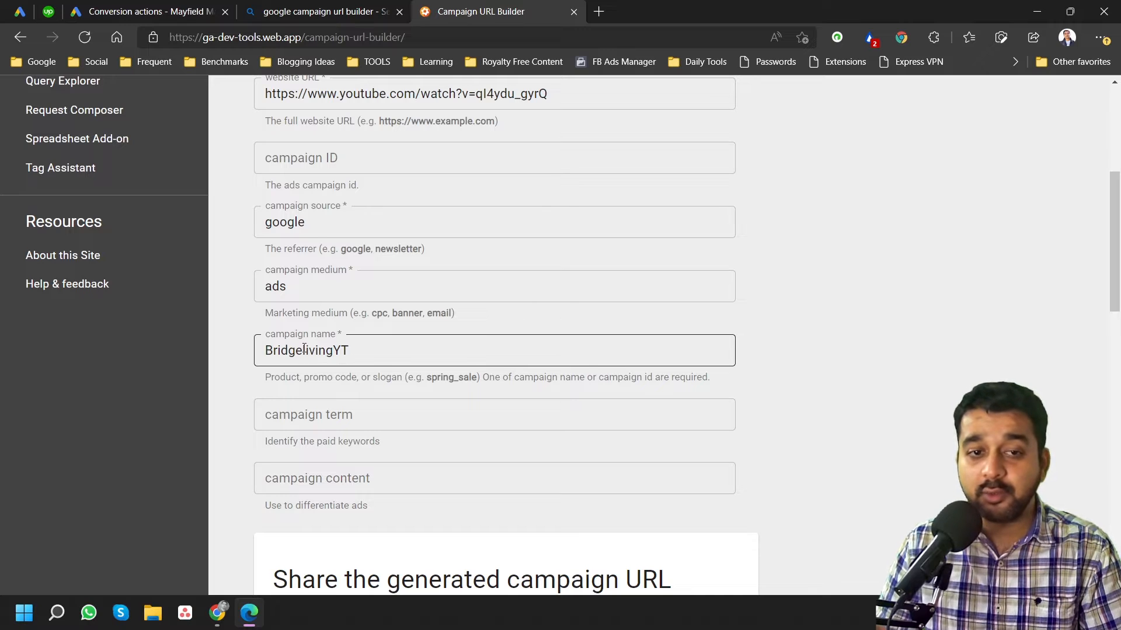
pyautogui.moveTo(358, 355); pyautogui.dragTo(256, 354)
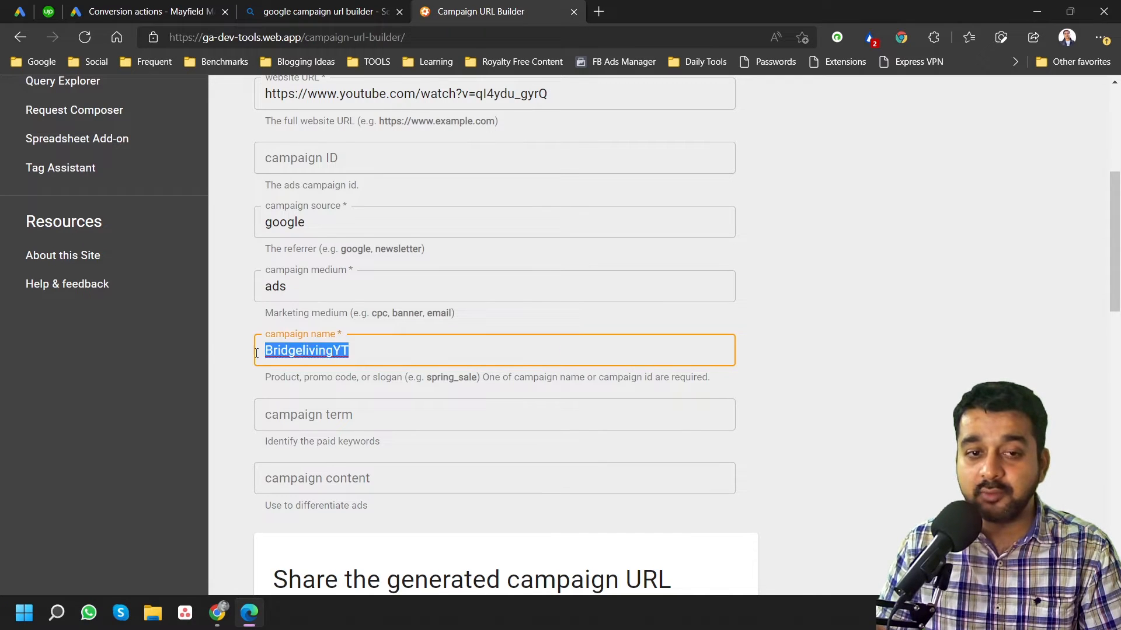
pyautogui.rightClick(313, 353)
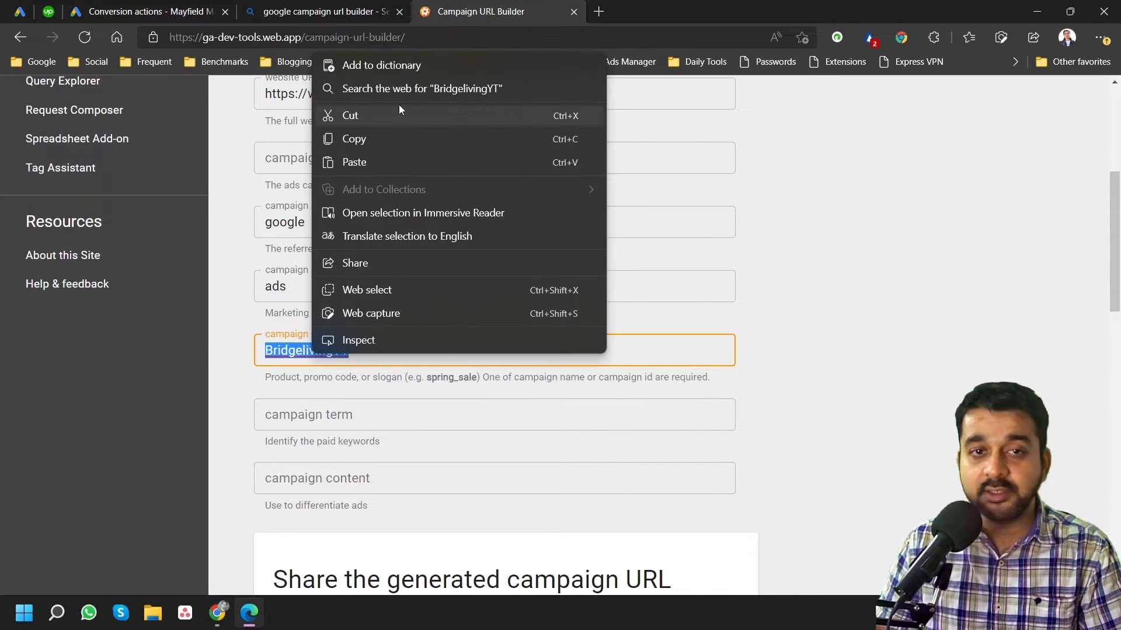
pyautogui.click(379, 141)
pyautogui.click(825, 273)
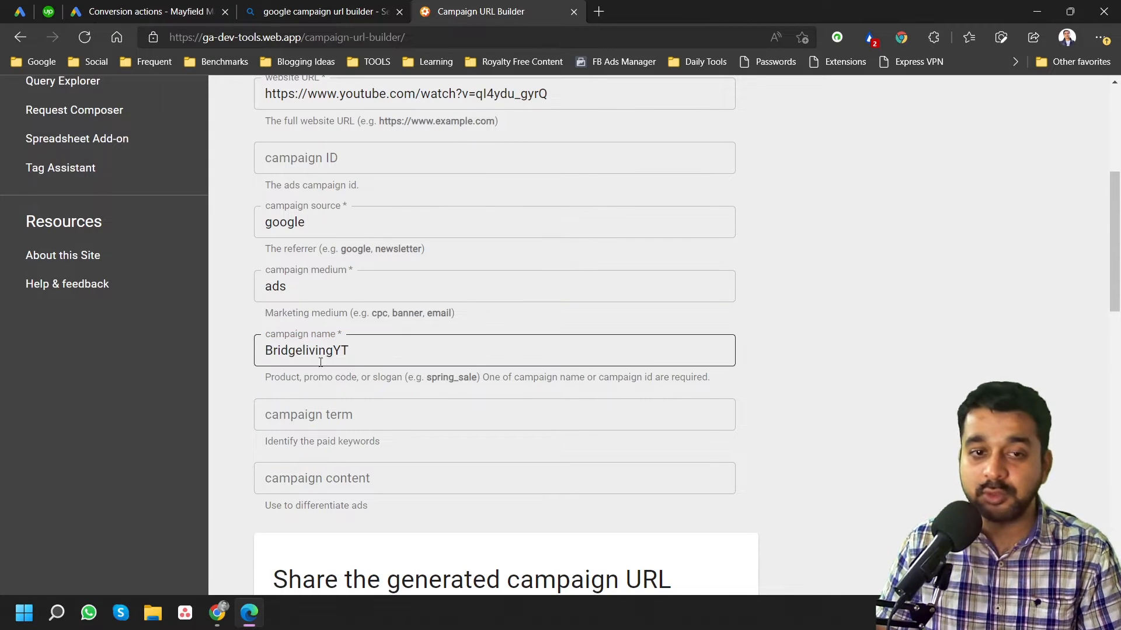
# Copy the full generated campaign URL for the YouTube video
pyautogui.scroll(-3, 322, 356)
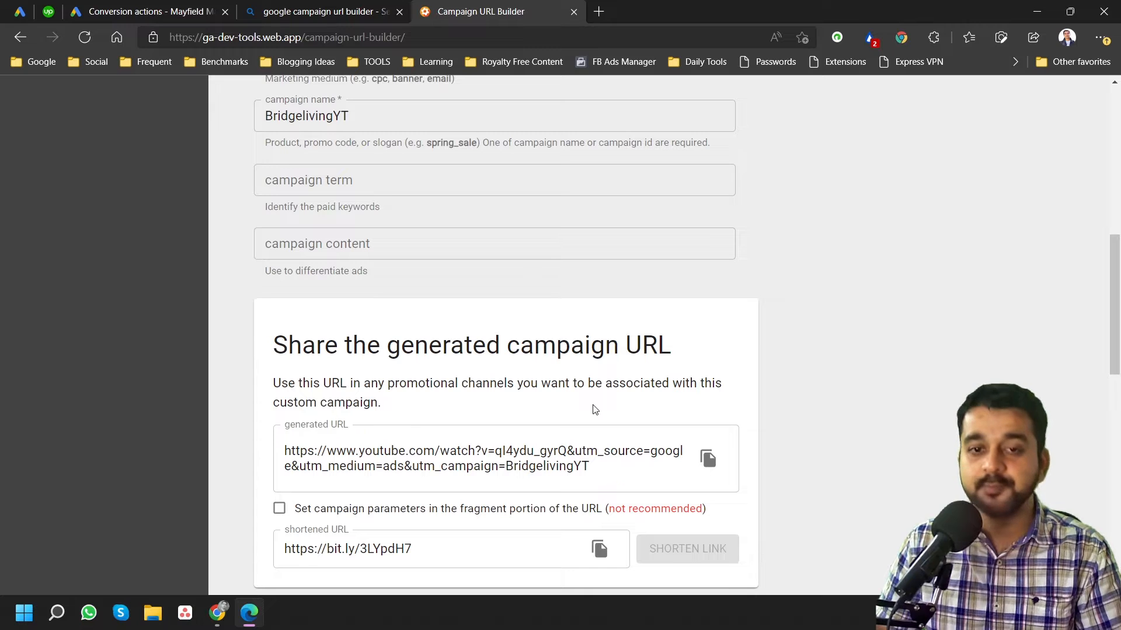
pyautogui.click(708, 458)
pyautogui.moveTo(220, 626)
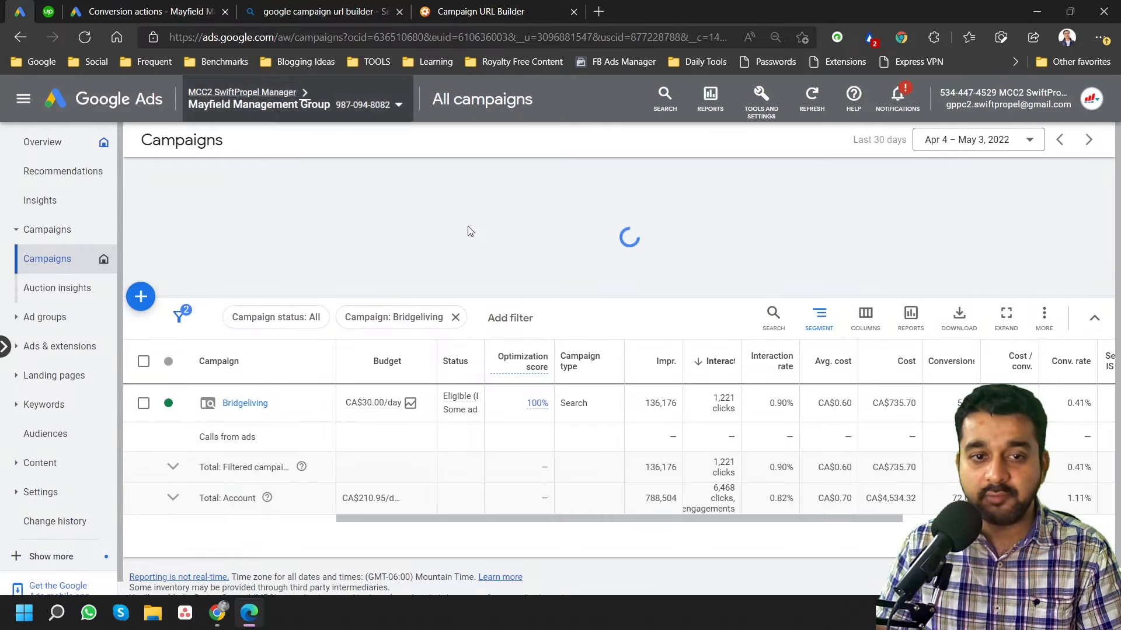
# Start a new campaign in Google Ads without a goal's guidance
pyautogui.click(141, 299)
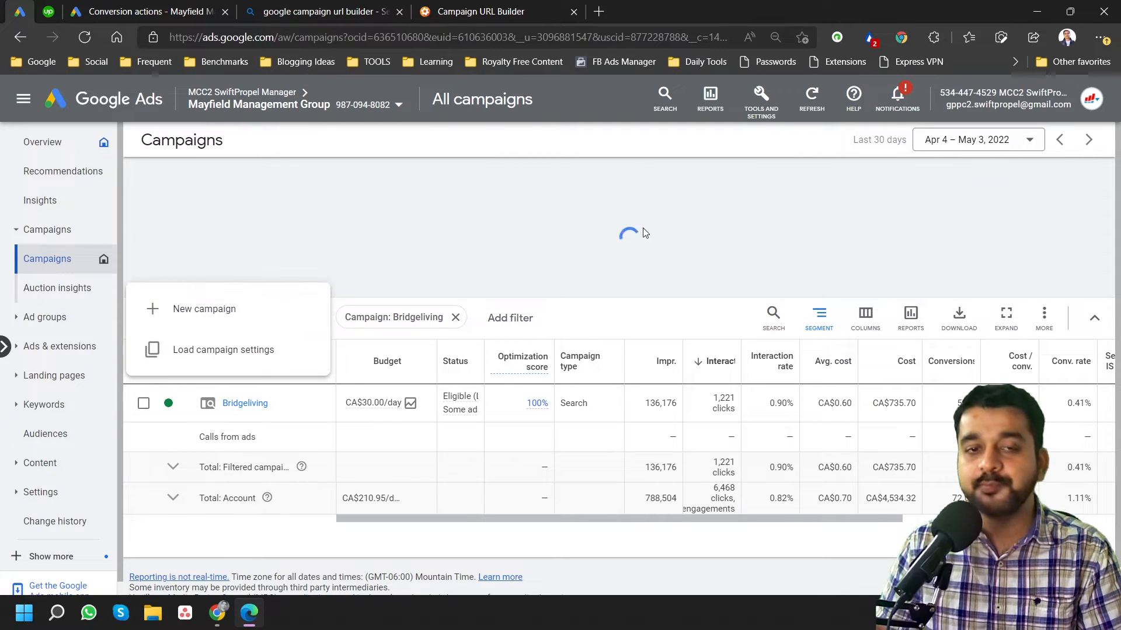
pyautogui.click(250, 311)
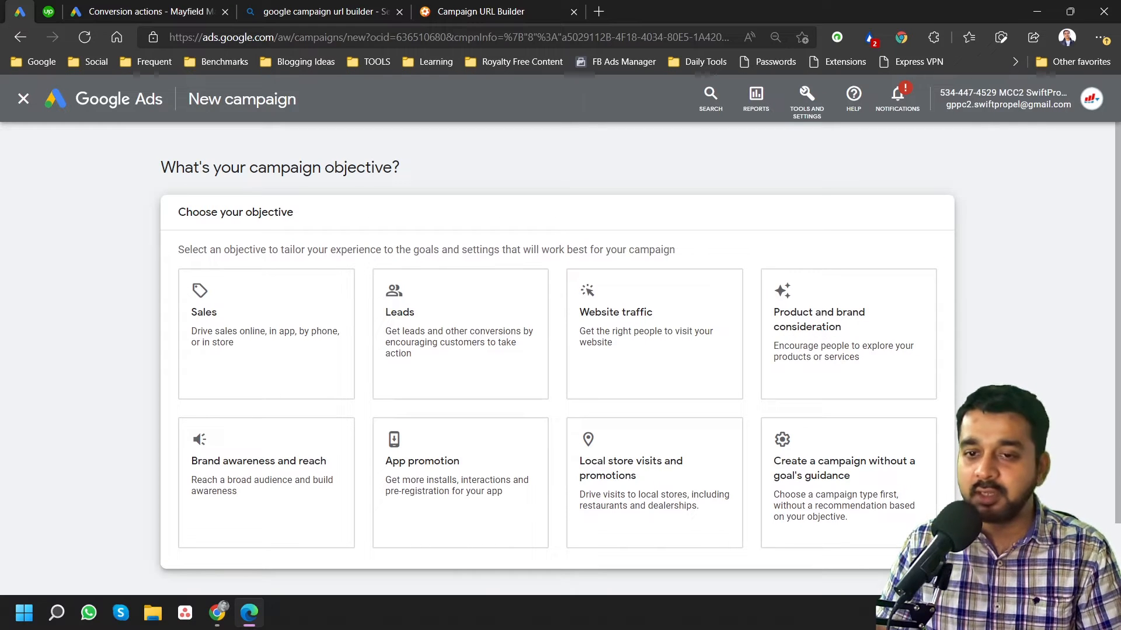
pyautogui.click(880, 520)
pyautogui.scroll(-4, 944, 487)
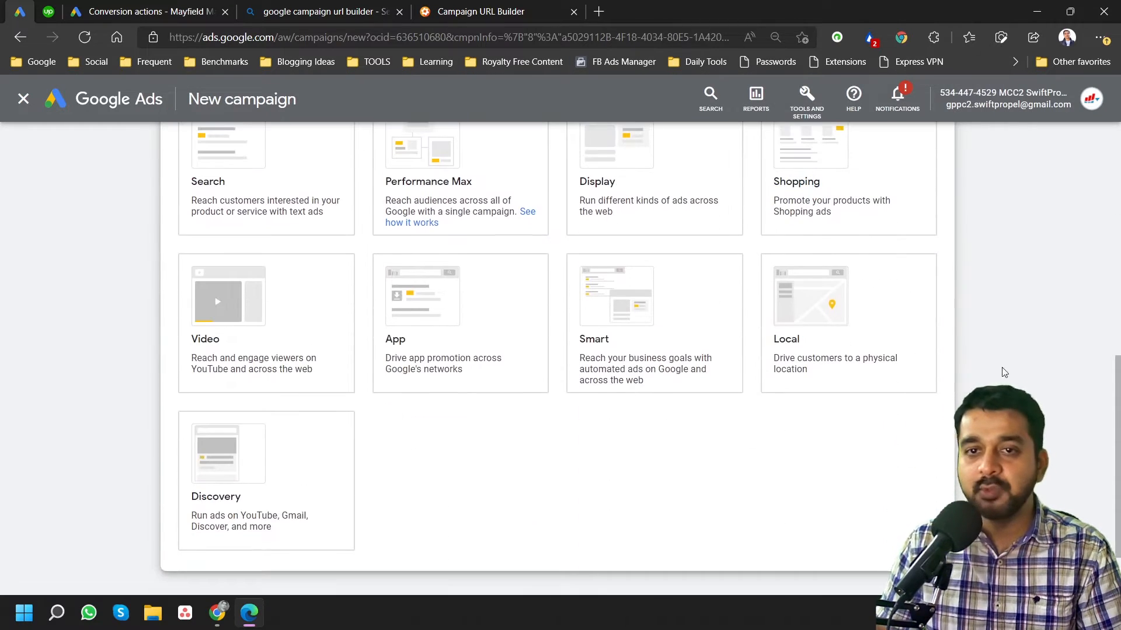
# Choose the Video campaign type with the Custom video campaign subtype and continue to the campaign settings
pyautogui.scroll(2, 478, 434)
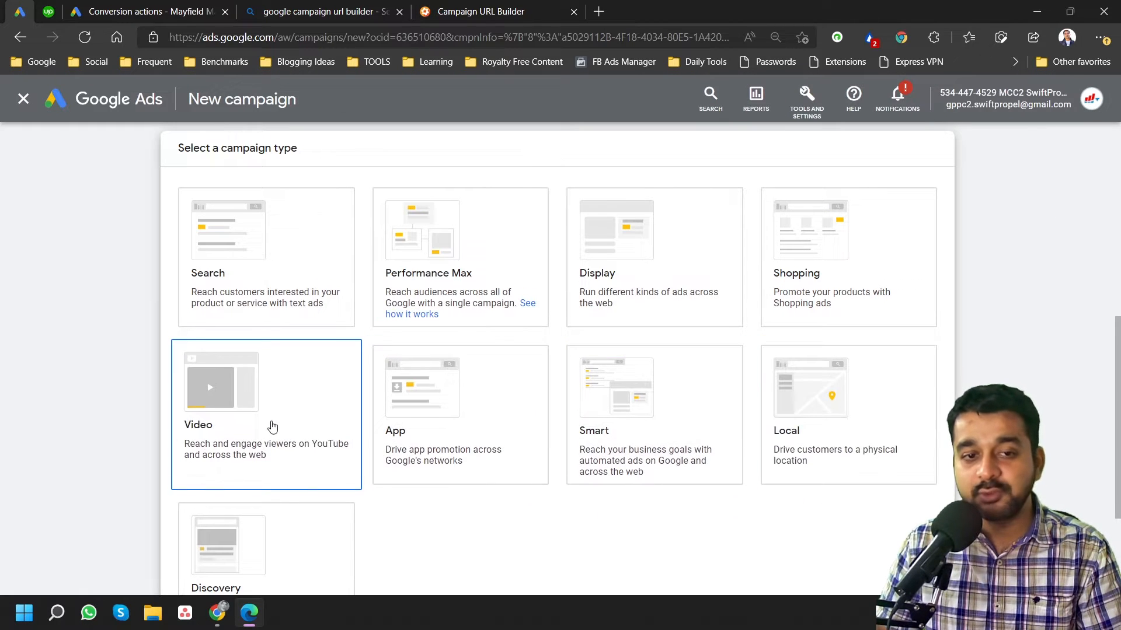
pyautogui.click(278, 429)
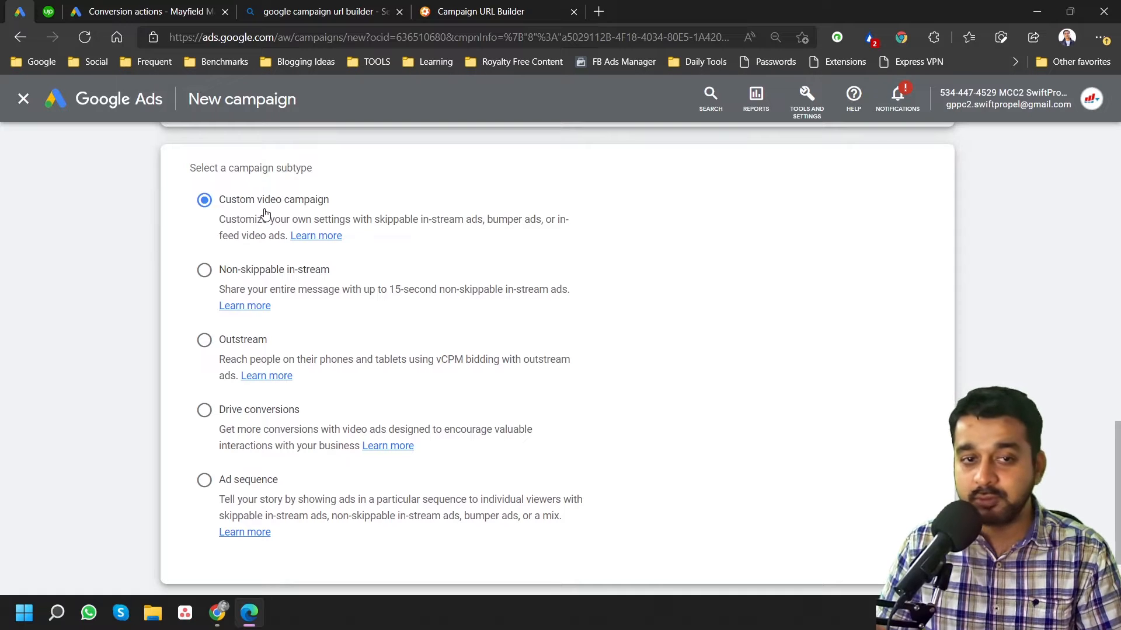
pyautogui.scroll(-2, 462, 295)
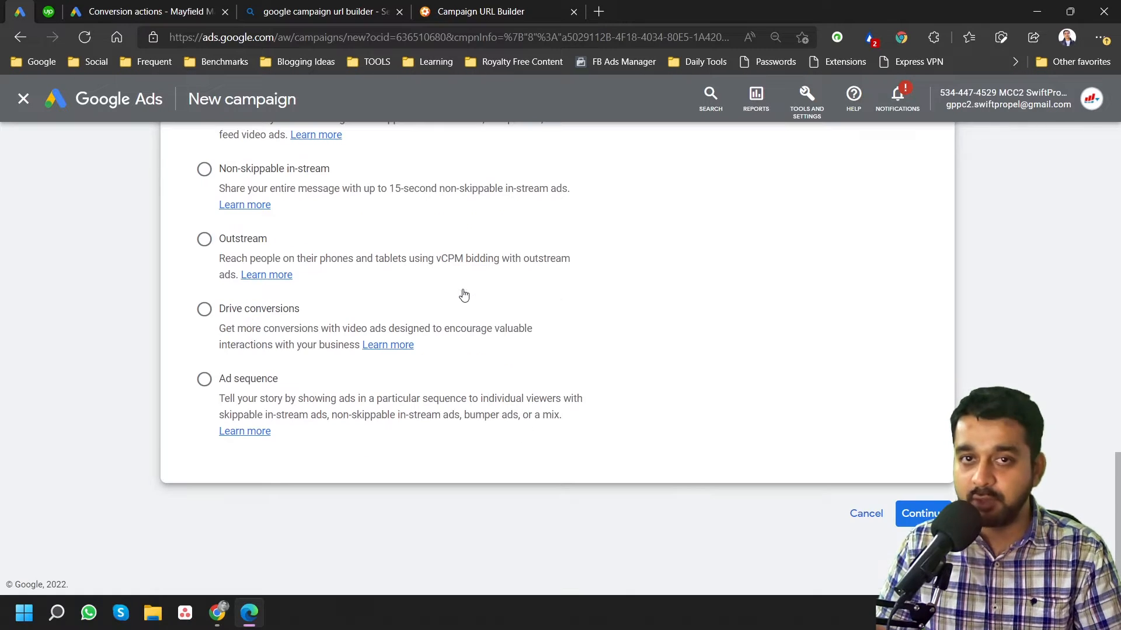
pyautogui.click(921, 514)
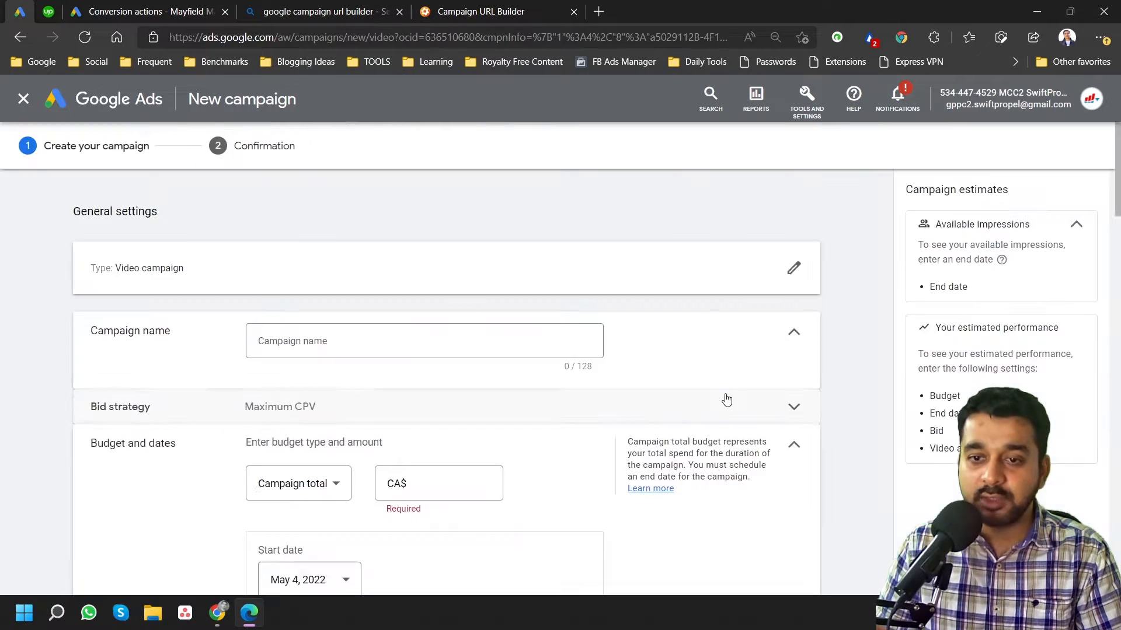
# Replace the default campaign name with the copied name BridgelivingYT
pyautogui.click(387, 250)
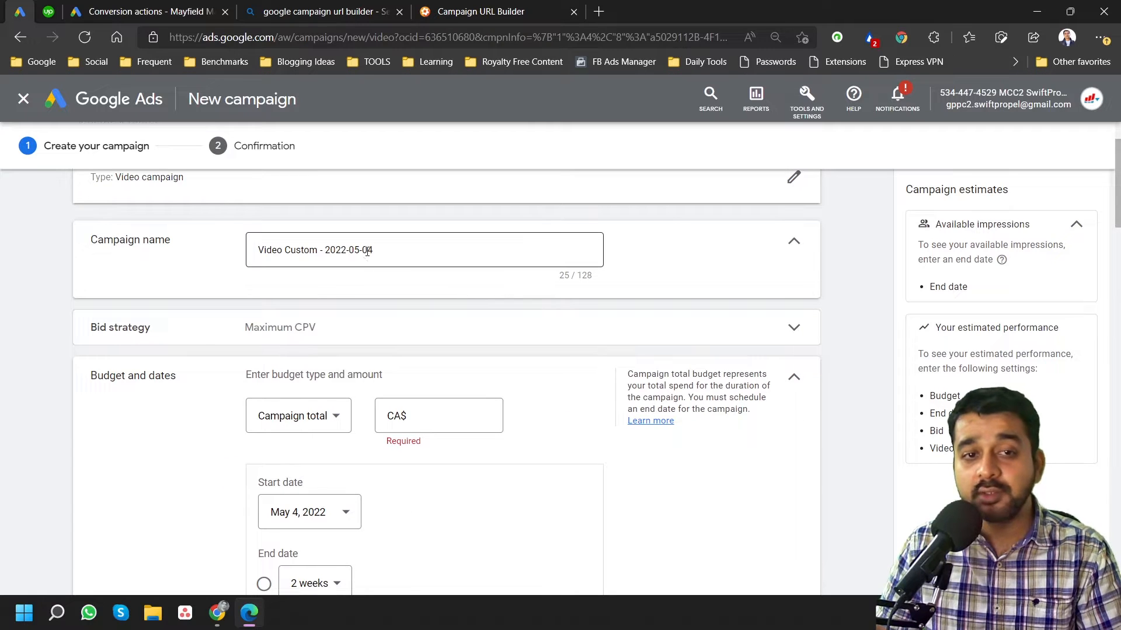
pyautogui.moveTo(388, 249); pyautogui.dragTo(166, 232)
pyautogui.hotkey('ctrl', 'v')
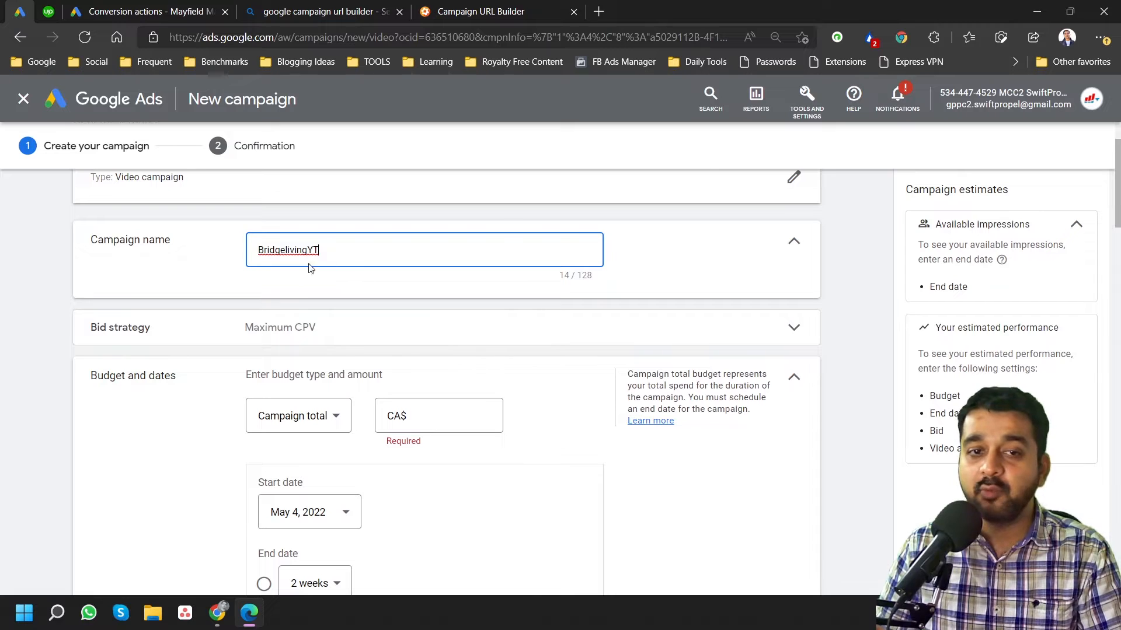
# Examine the available bid strategies and the explanation of Maximum CPV, leaving Maximum CPV selected
pyautogui.click(366, 319)
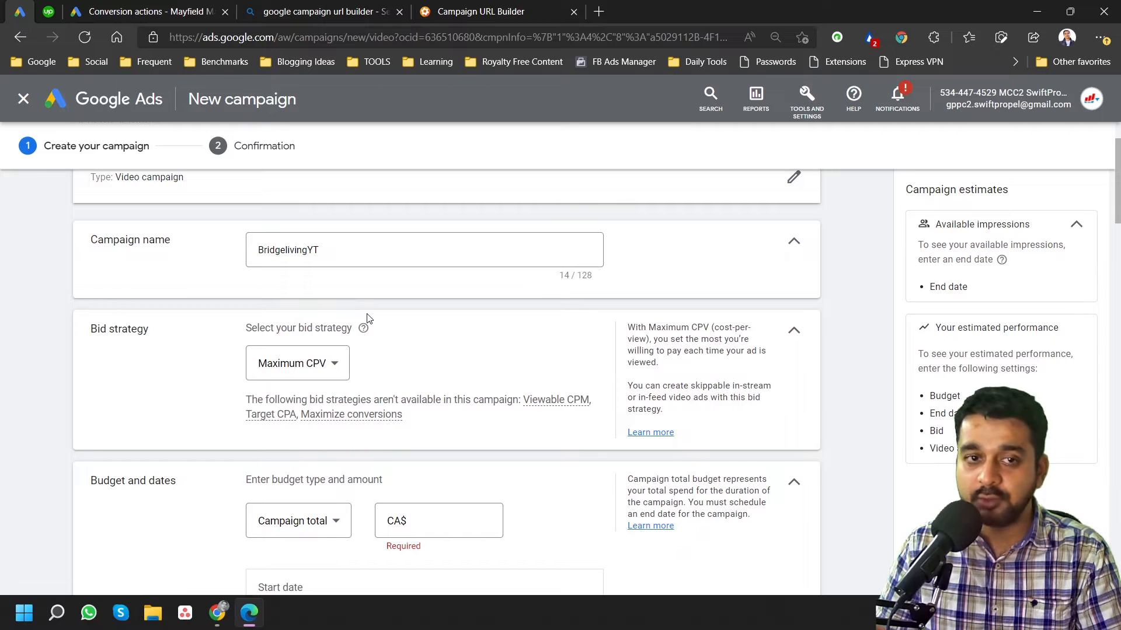
pyautogui.scroll(-3, 368, 318)
pyautogui.scroll(1, 327, 281)
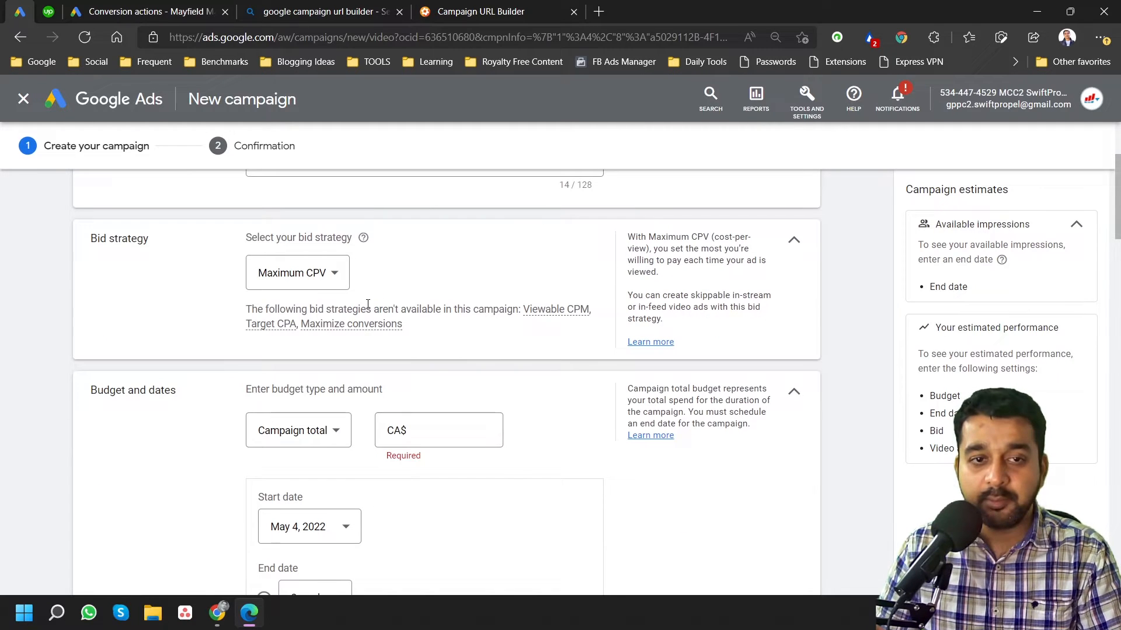
pyautogui.click(326, 277)
pyautogui.click(423, 275)
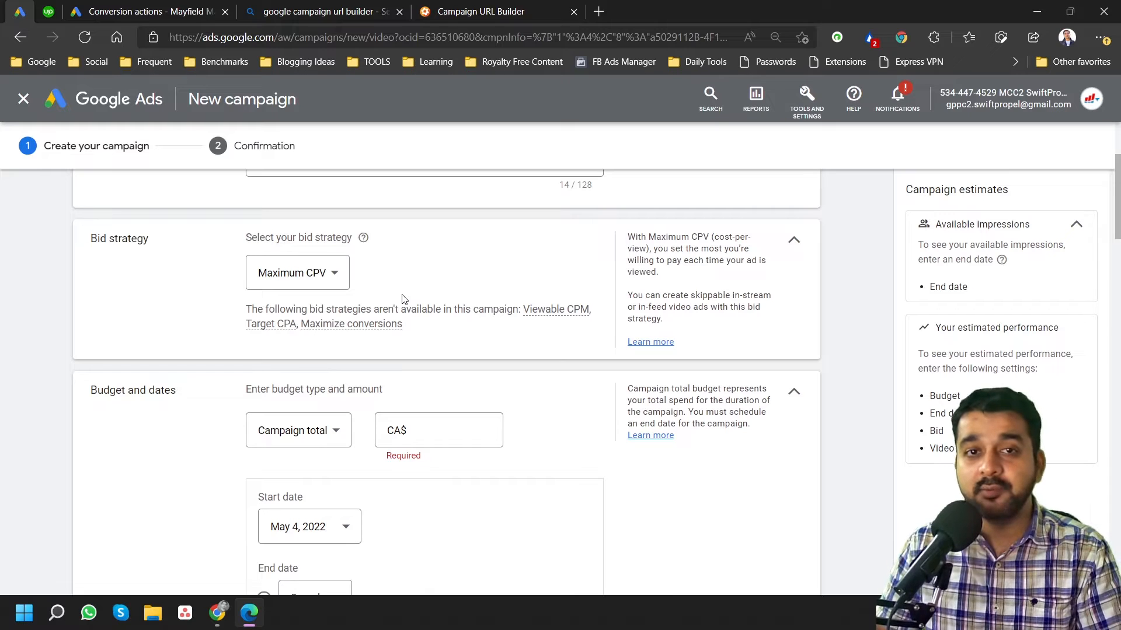
pyautogui.click(344, 281)
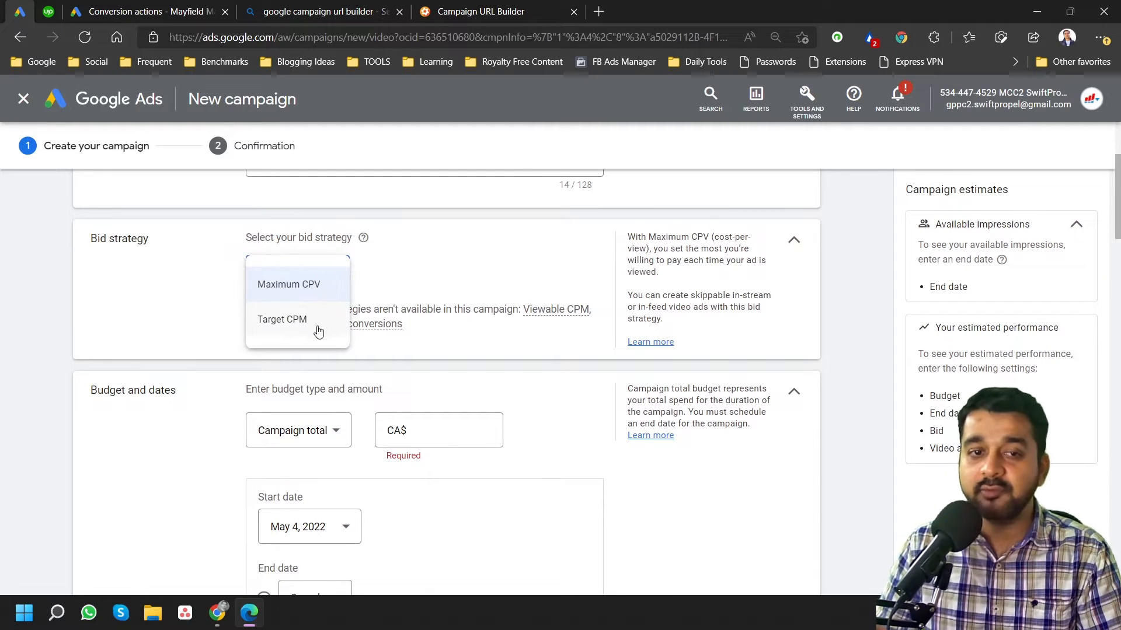
pyautogui.click(488, 277)
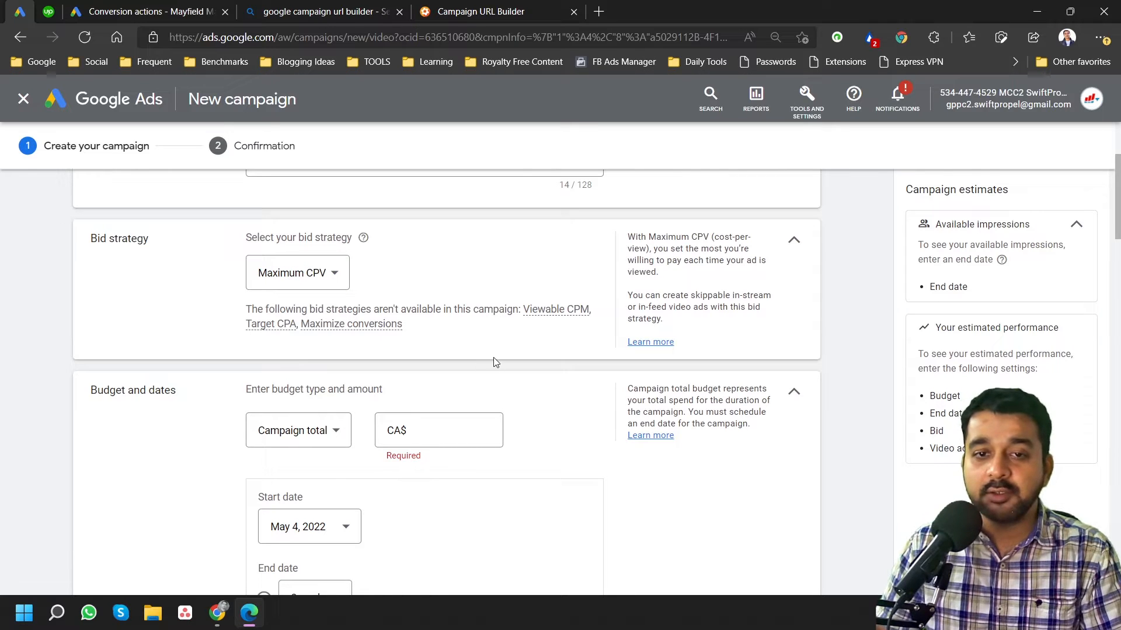
pyautogui.moveTo(629, 238); pyautogui.dragTo(700, 296)
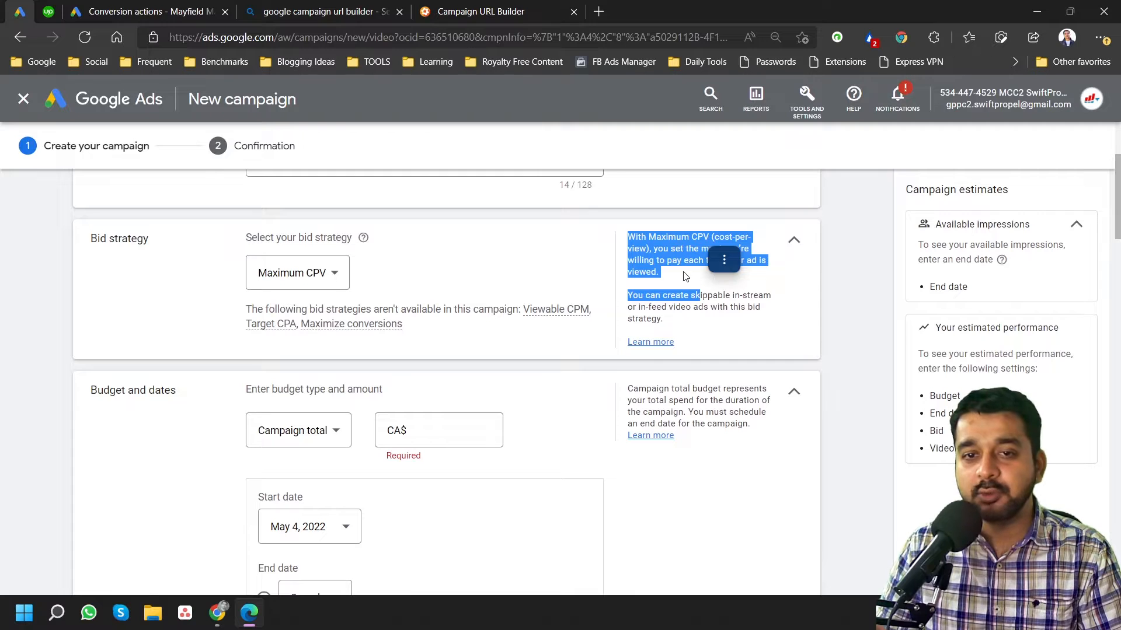
pyautogui.click(668, 239)
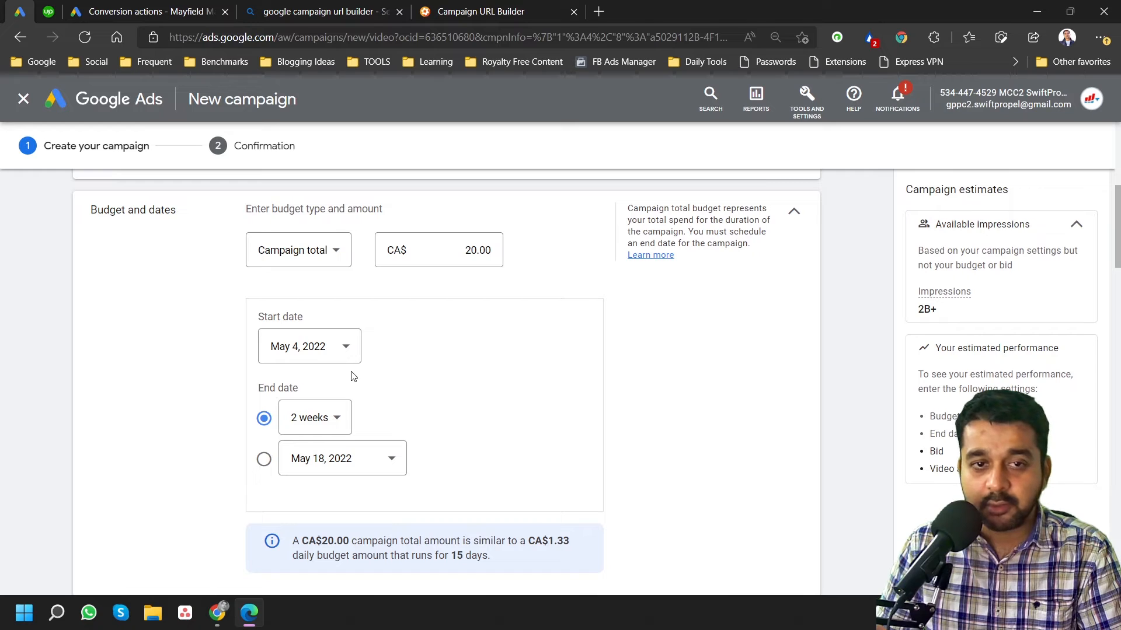
# Set the campaign budget to CA$20.00 daily with no end date
pyautogui.click(333, 252)
pyautogui.click(292, 264)
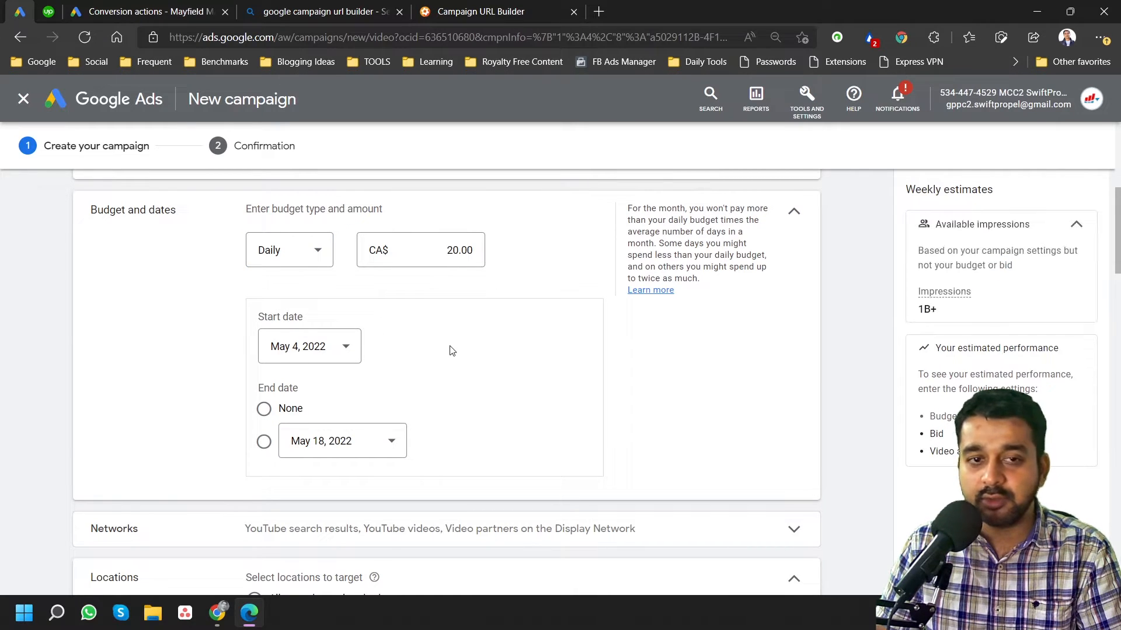
pyautogui.scroll(-3, 449, 348)
pyautogui.scroll(2, 447, 347)
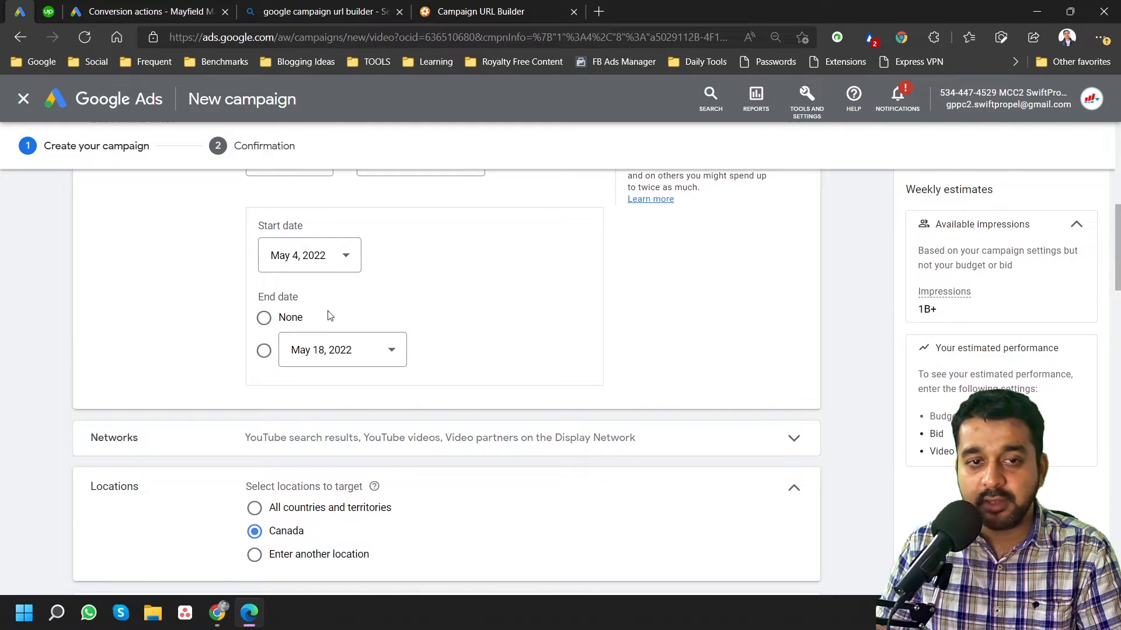
pyautogui.scroll(2, 382, 315)
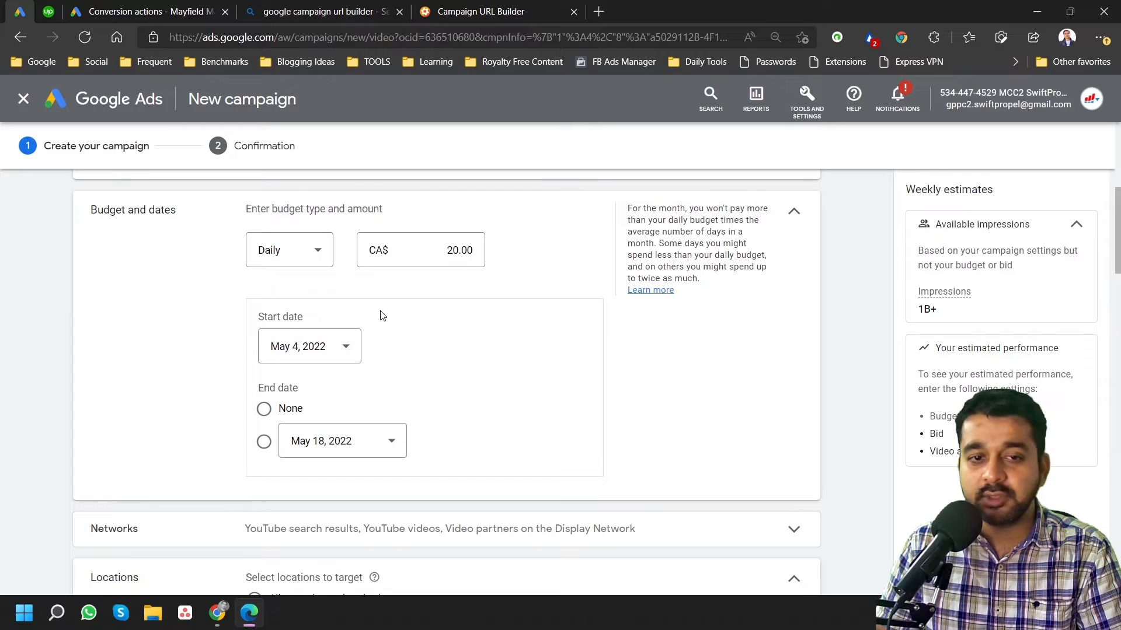
pyautogui.click(264, 409)
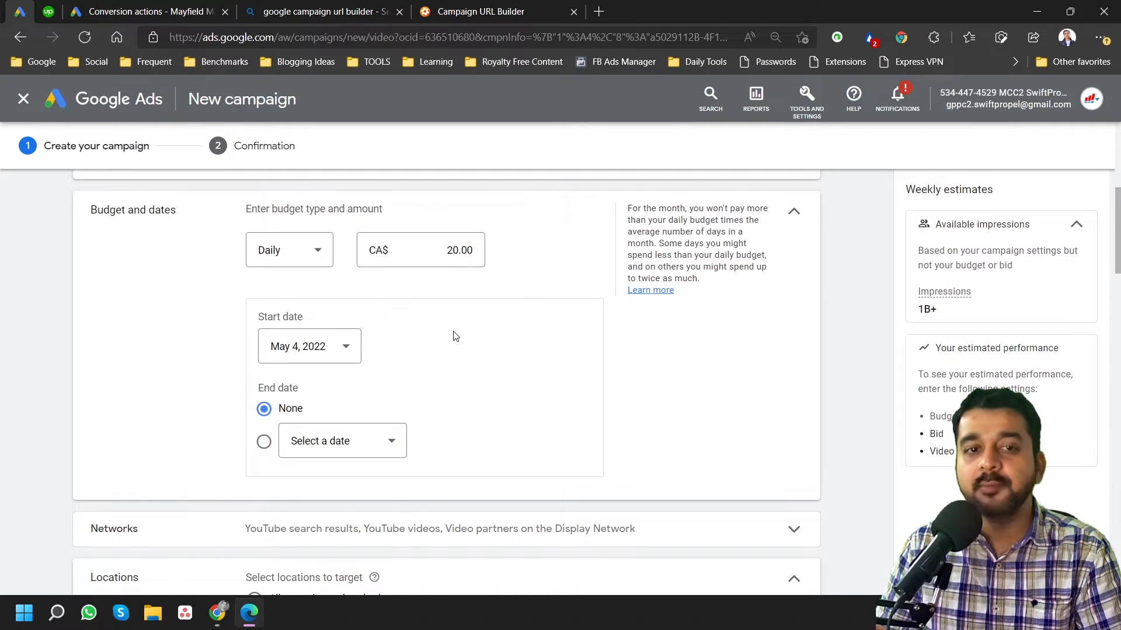
# Target the city of Calgary, Alberta, Canada as the campaign's custom location
pyautogui.scroll(-4, 561, 340)
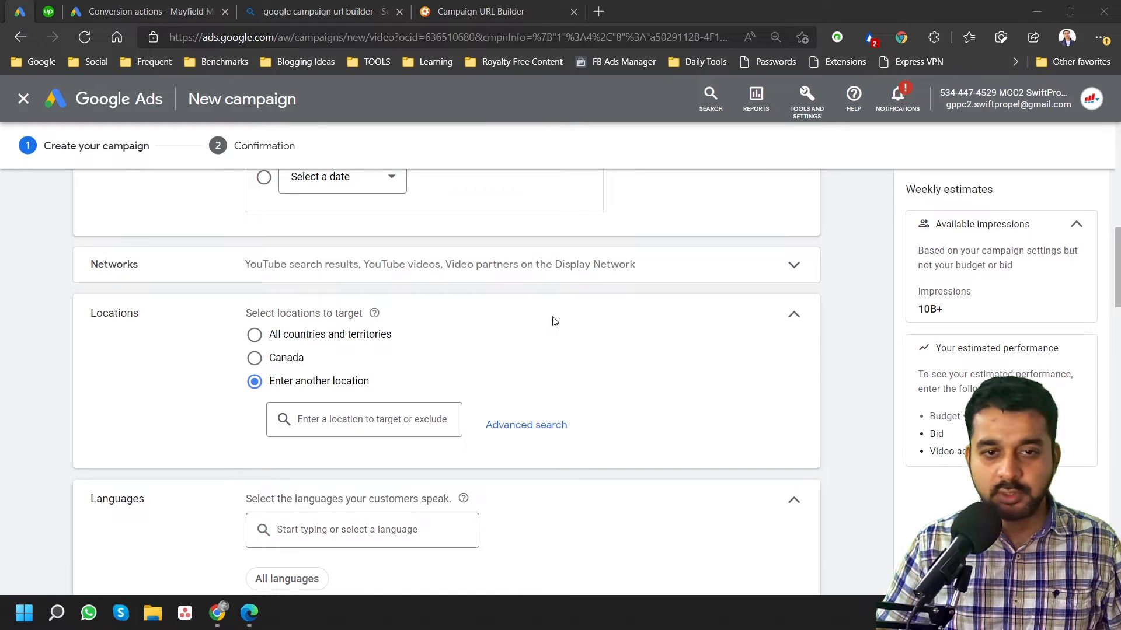
pyautogui.click(343, 412)
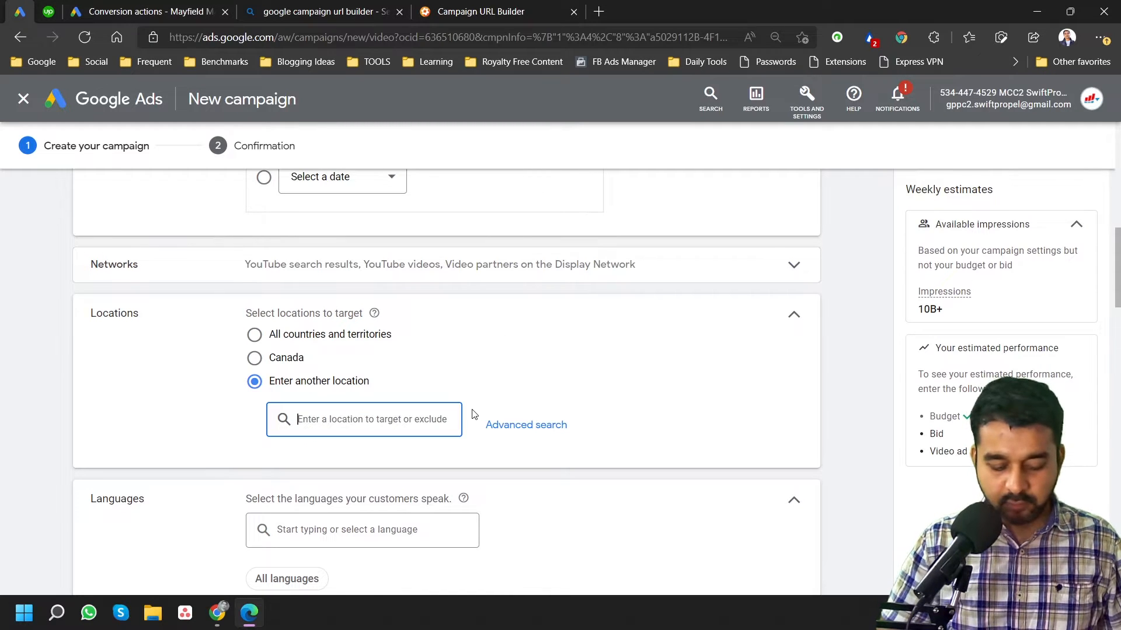
pyautogui.write('c')
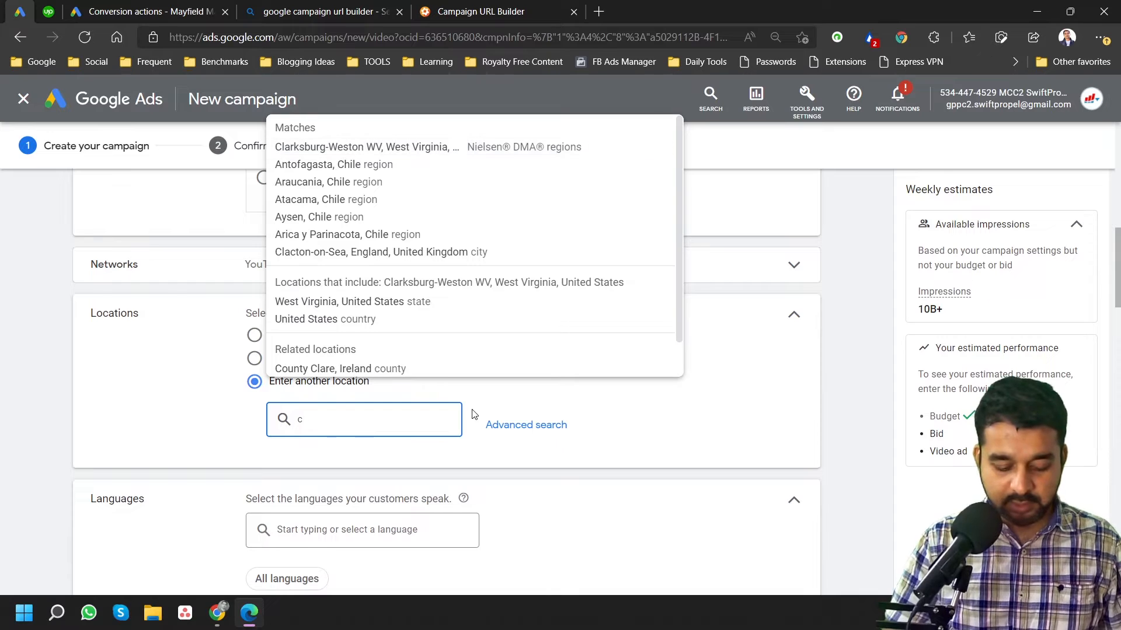
pyautogui.write('algary')
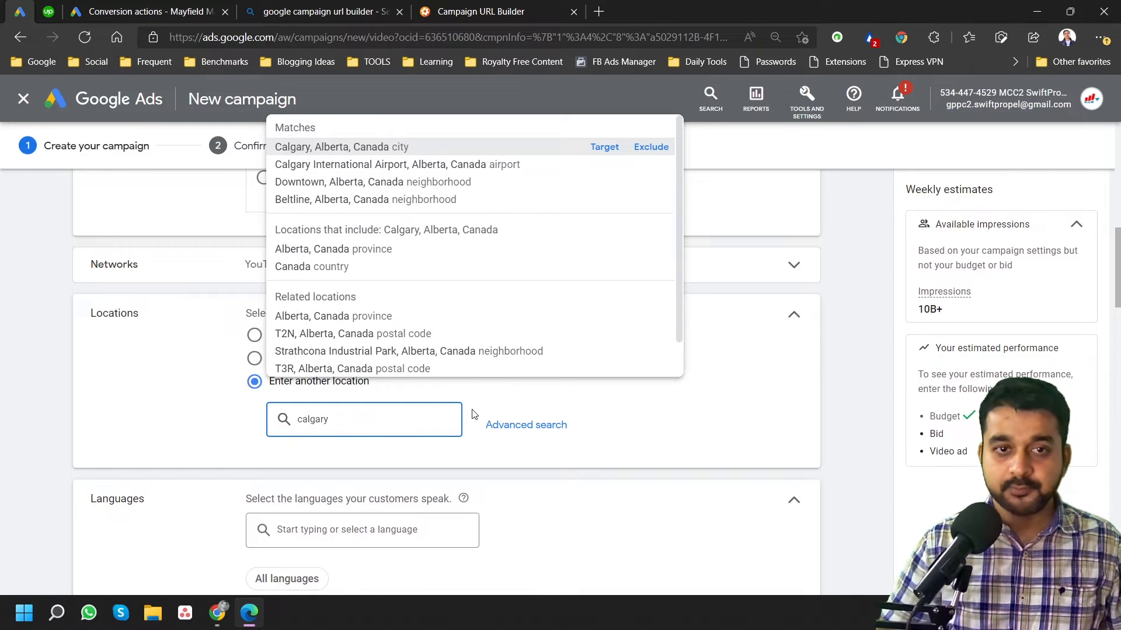
pyautogui.click(391, 145)
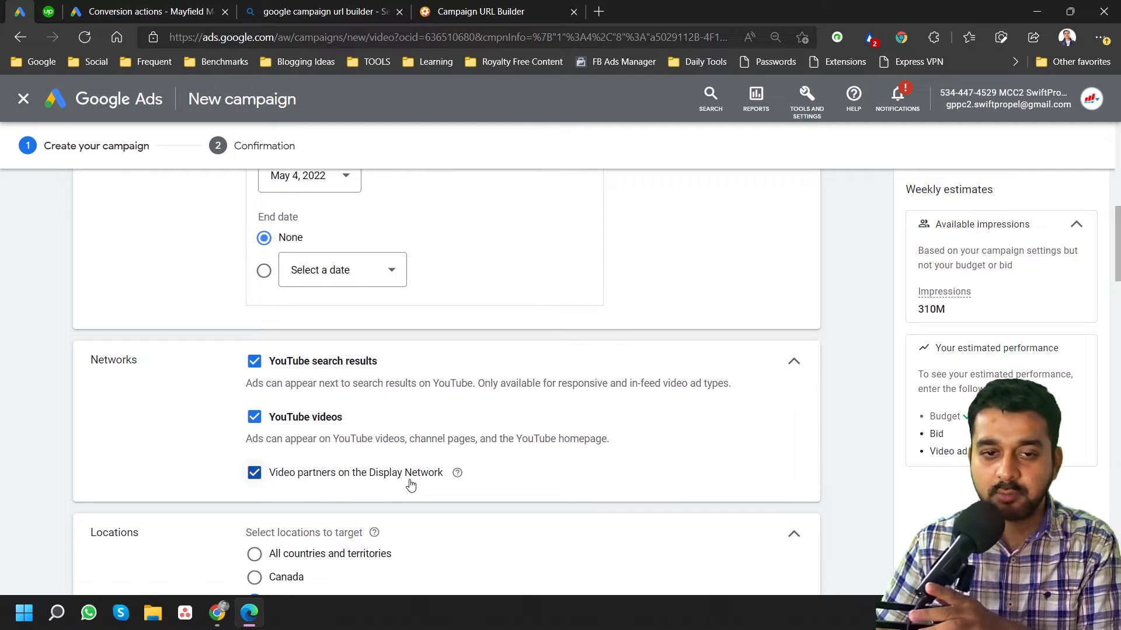
# Exclude Video partners on the Display Network from the campaign's networks
pyautogui.click(272, 475)
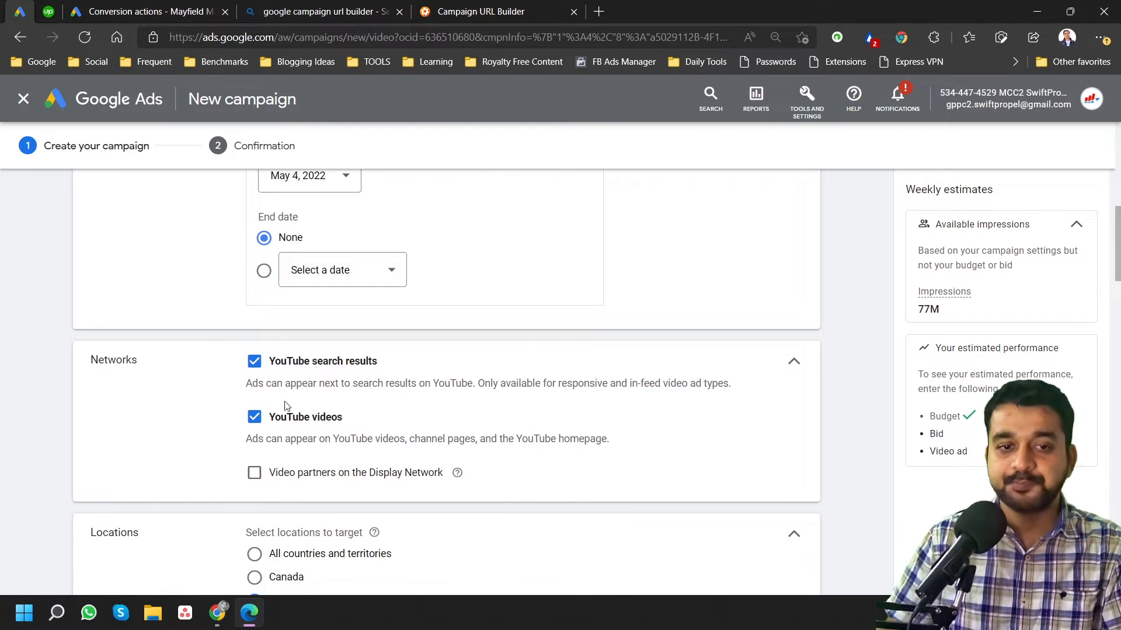
pyautogui.scroll(5, 410, 368)
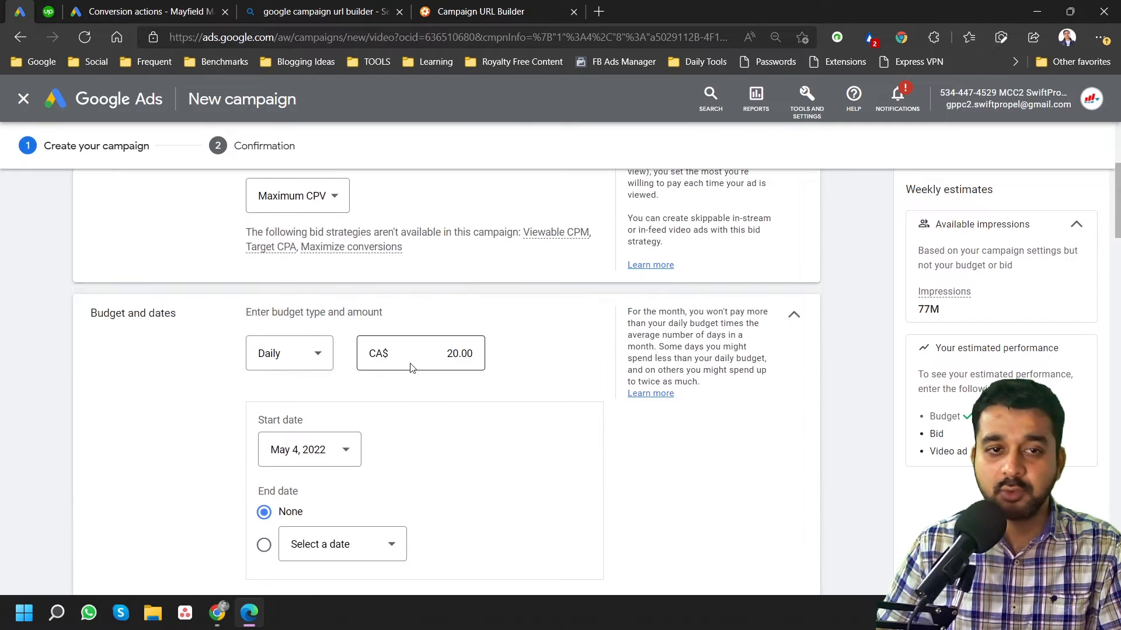
pyautogui.scroll(-11, 590, 355)
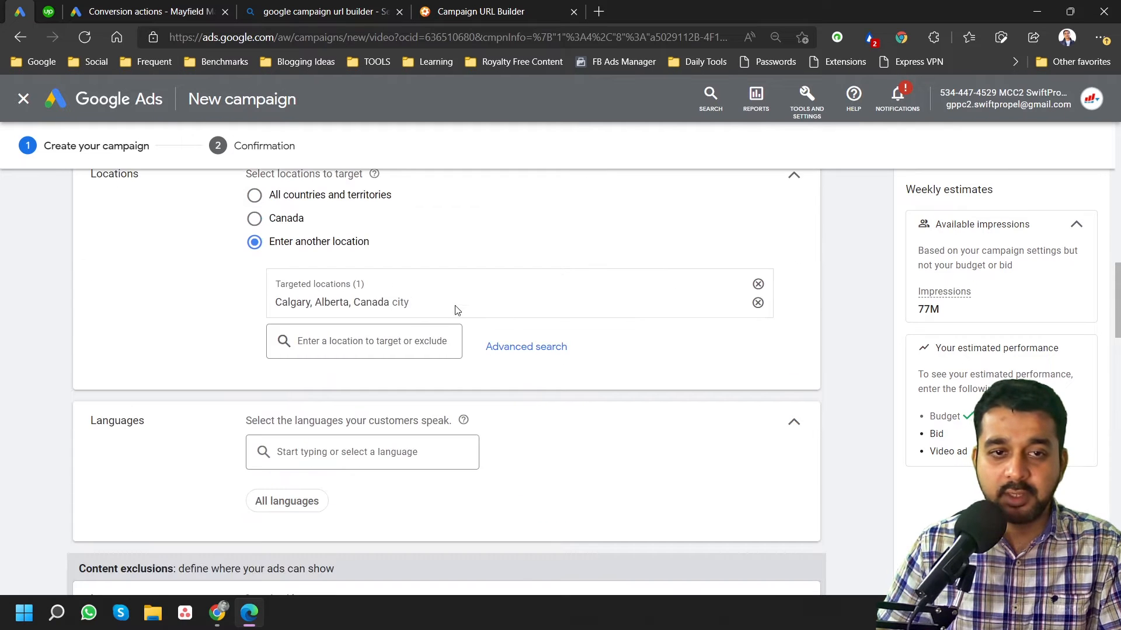
pyautogui.scroll(3, 201, 292)
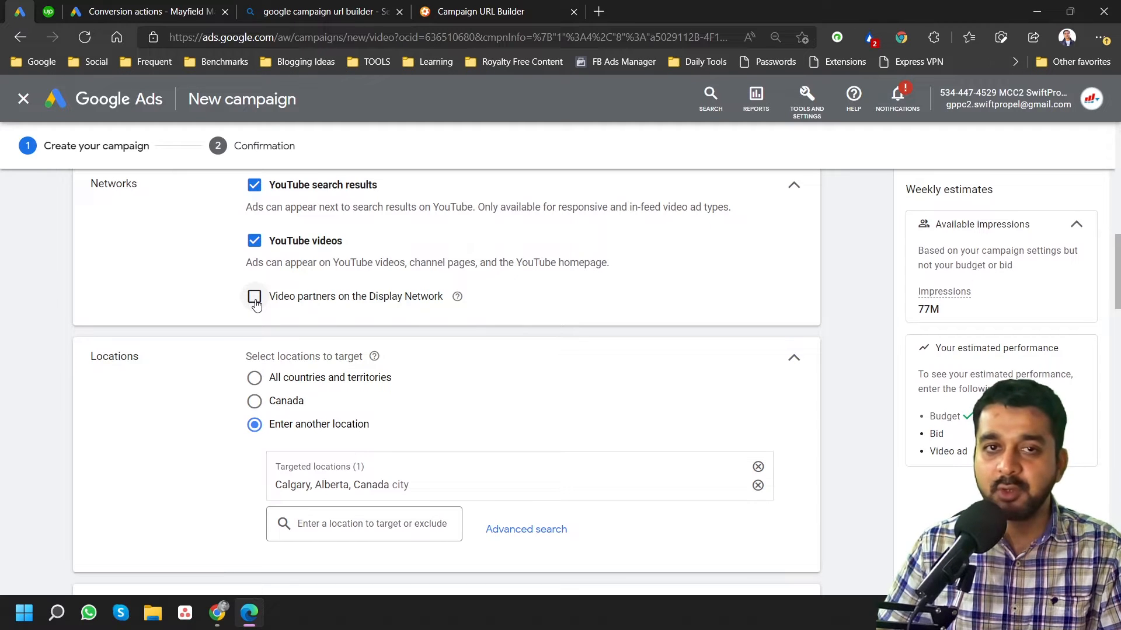
pyautogui.scroll(-3, 182, 317)
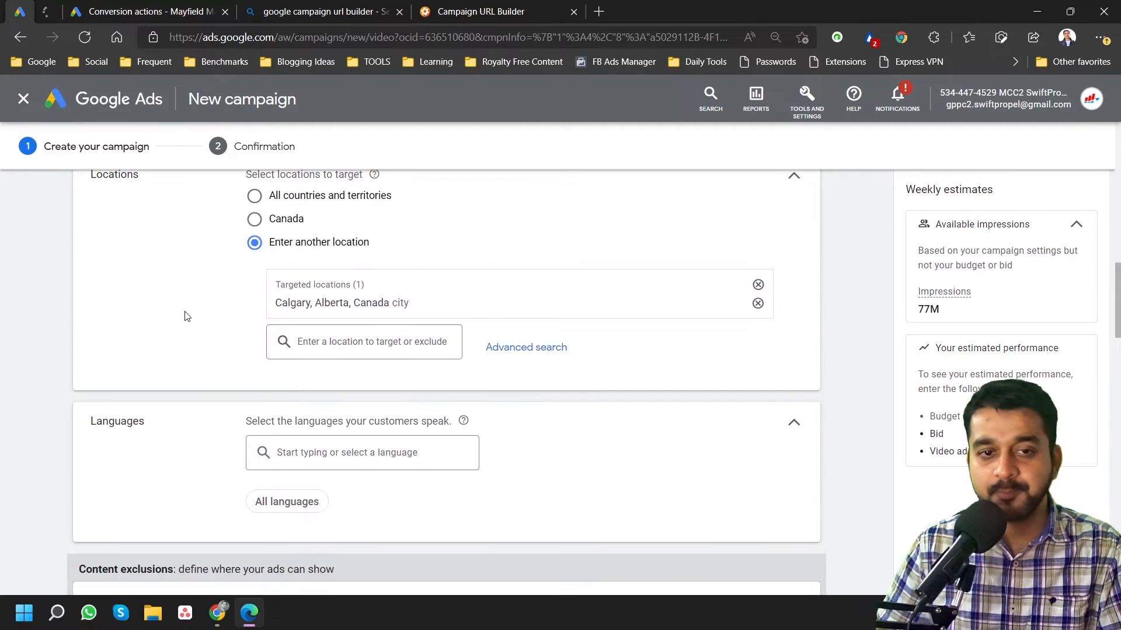
# Exclude the Unknown gender, age, parental status and household income groups, plus the Lower 50% income group, from the ad group's demographic targeting
pyautogui.scroll(-2, 160, 377)
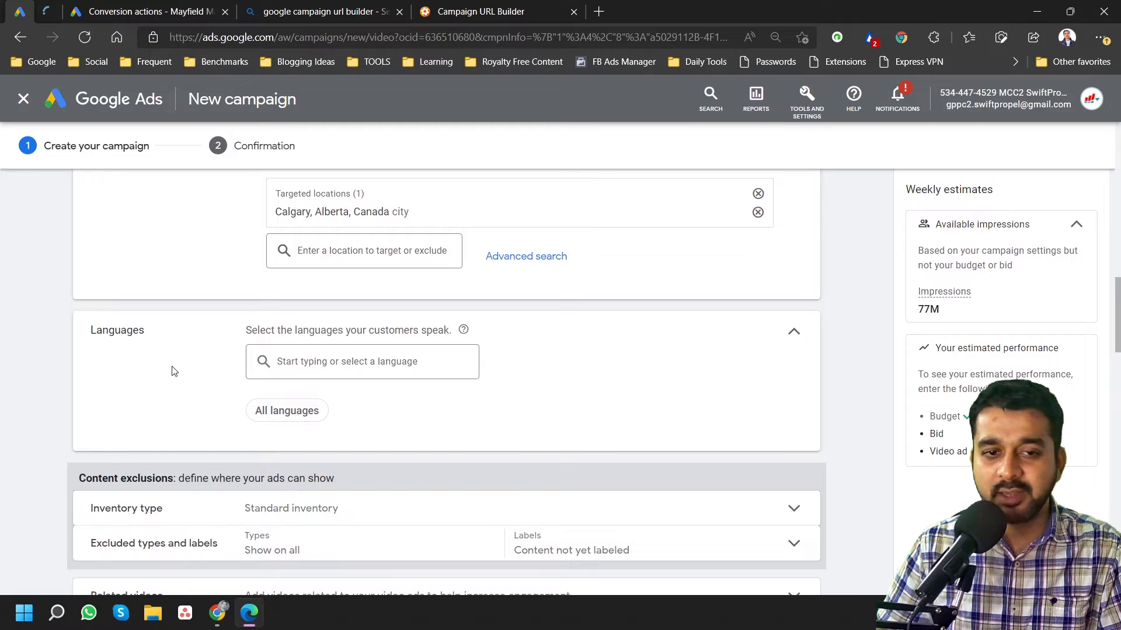
pyautogui.scroll(-2, 173, 367)
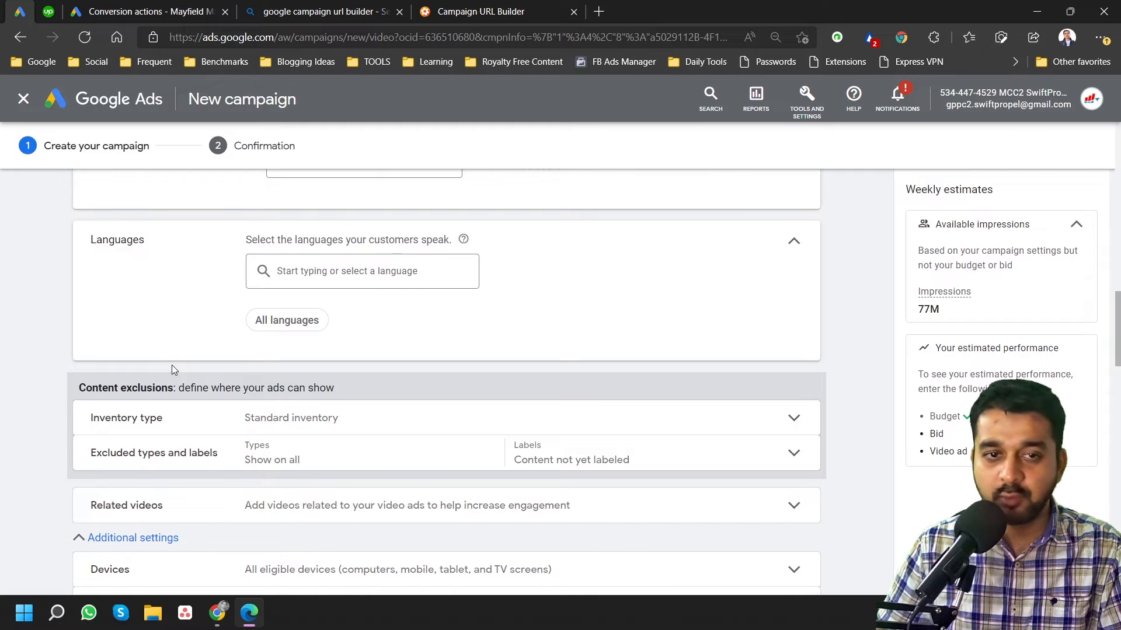
pyautogui.scroll(-6, 171, 367)
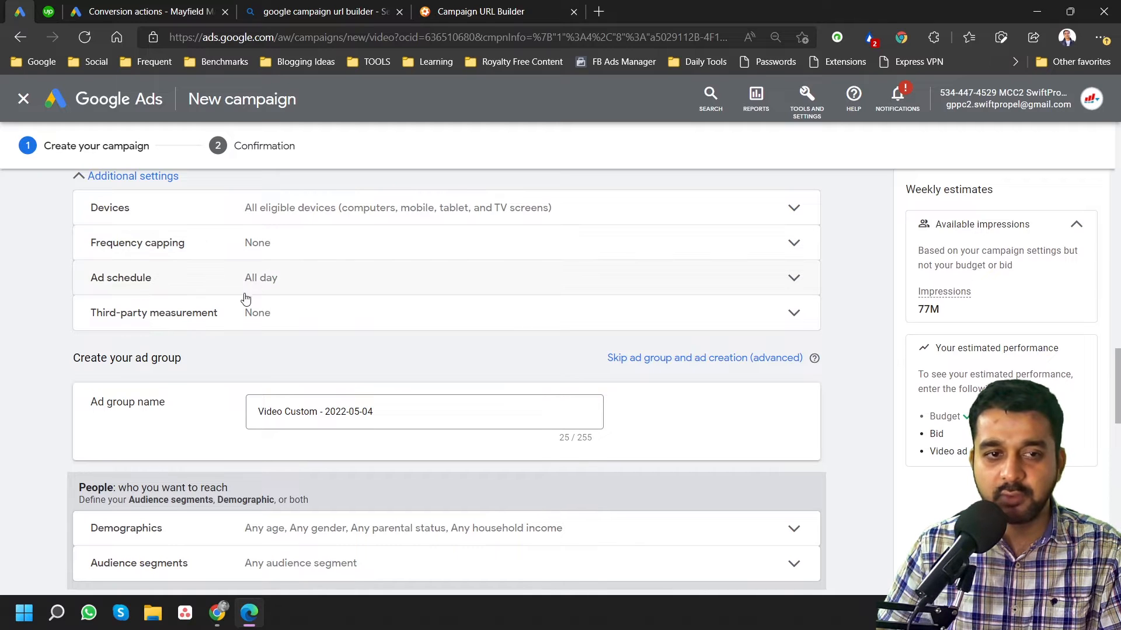
pyautogui.scroll(-3, 245, 352)
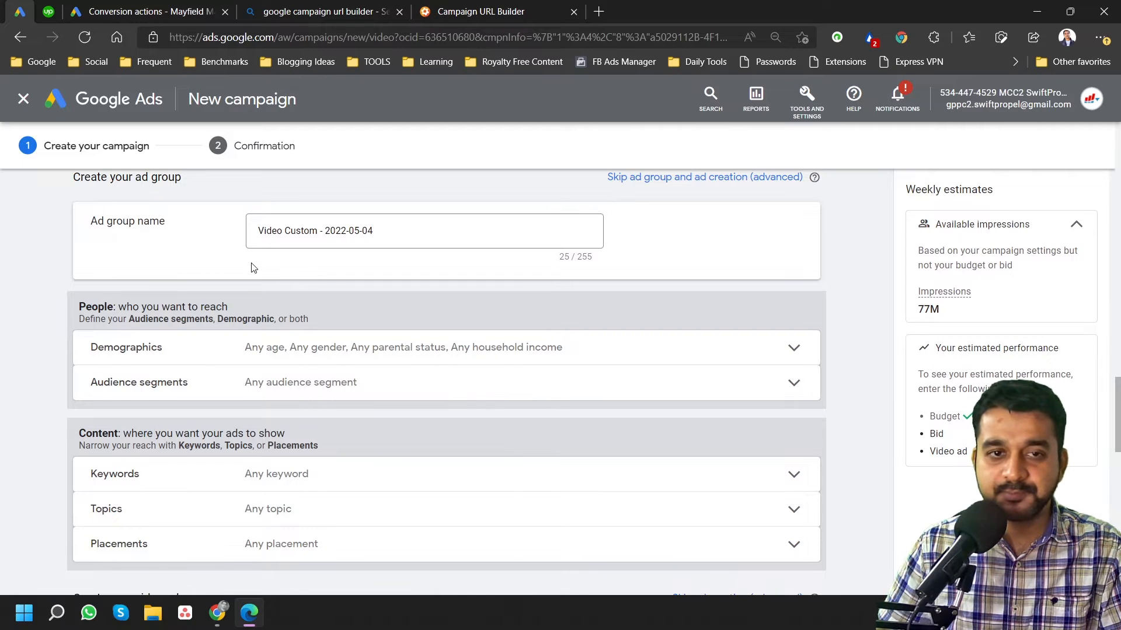
pyautogui.scroll(-1, 310, 268)
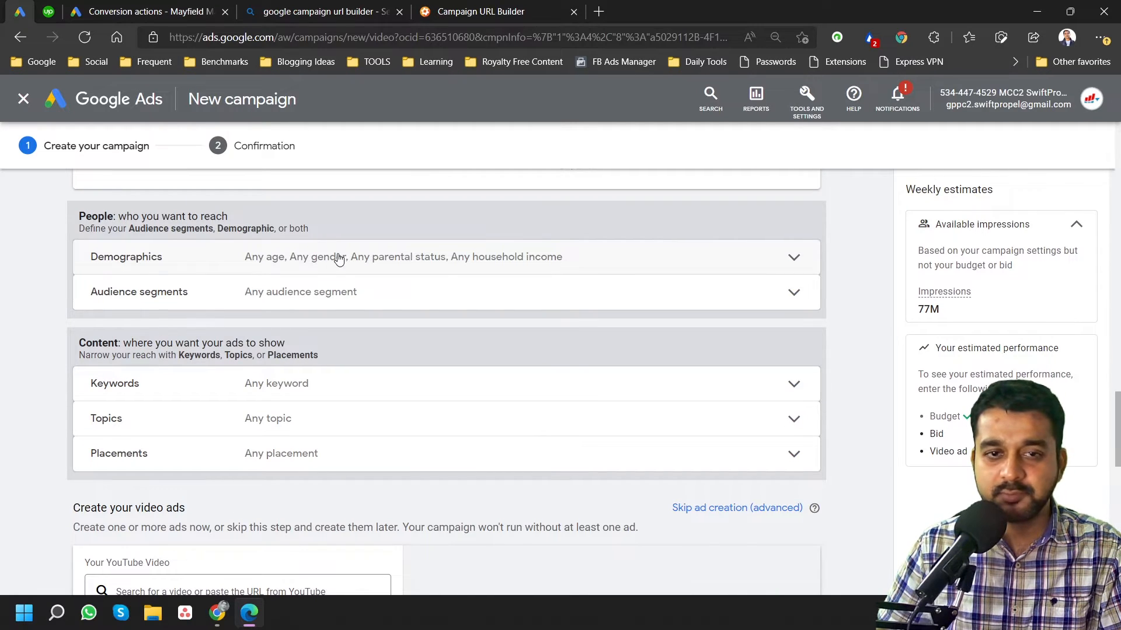
pyautogui.click(453, 261)
pyautogui.scroll(-1, 277, 342)
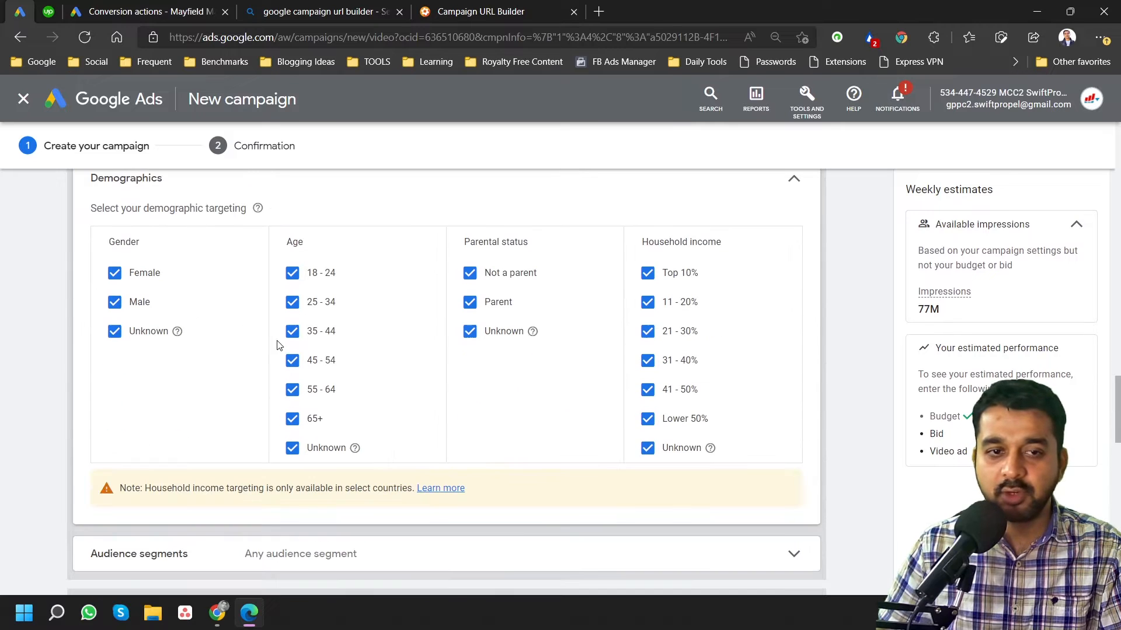
pyautogui.click(115, 331)
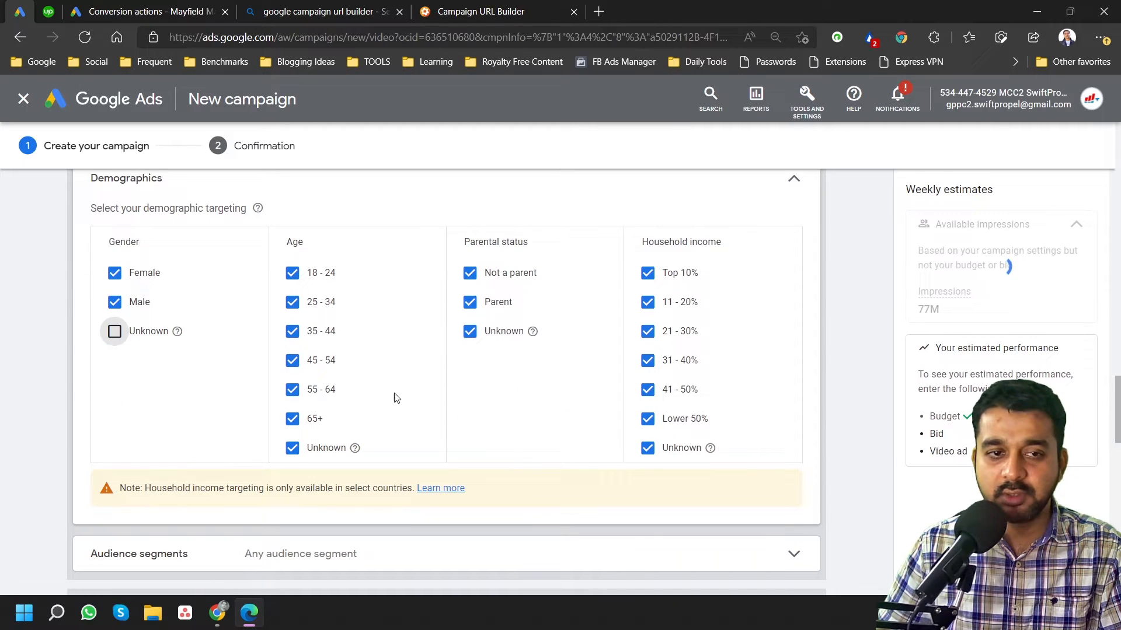
pyautogui.click(292, 448)
pyautogui.click(470, 331)
pyautogui.click(647, 448)
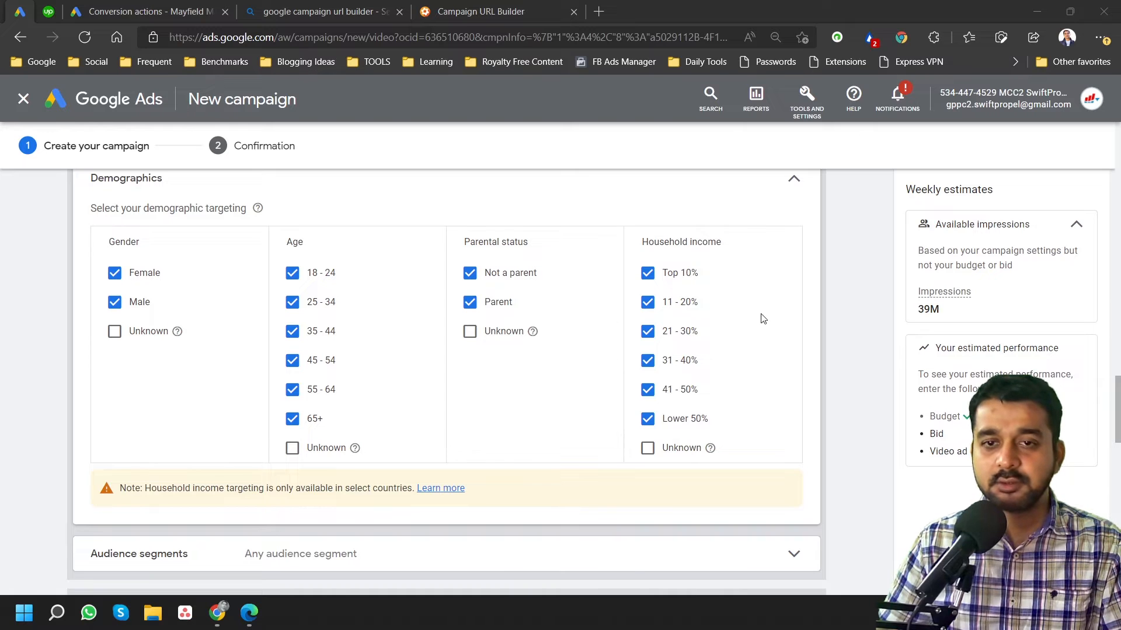
pyautogui.click(647, 418)
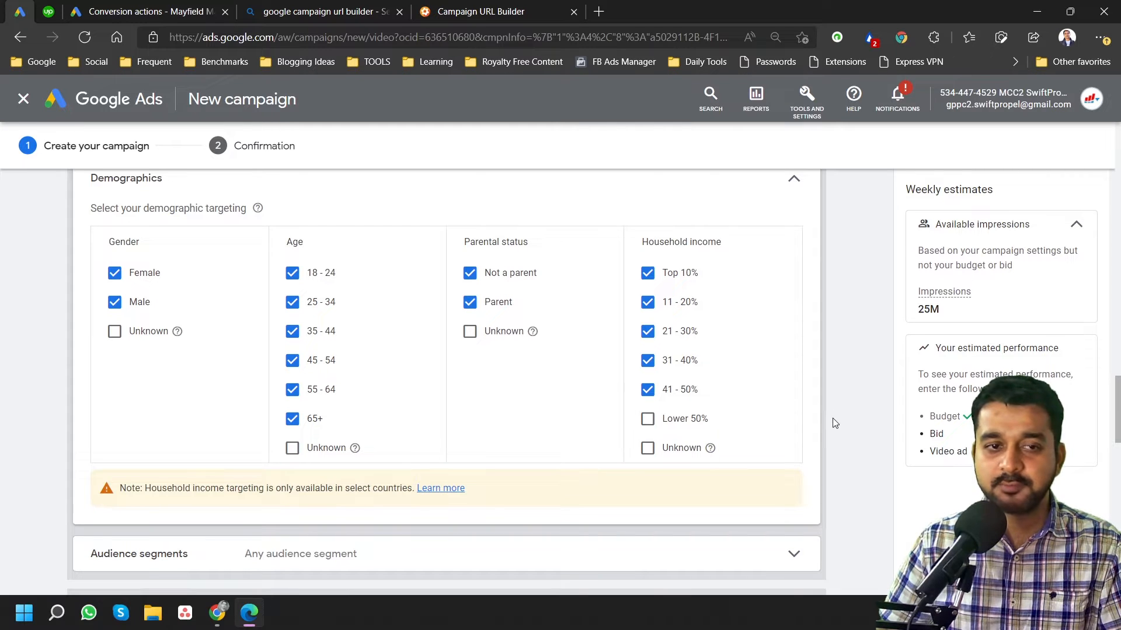
# Look over the audience segment targeting section and collapse it without selecting a segment
pyautogui.scroll(-5, 834, 423)
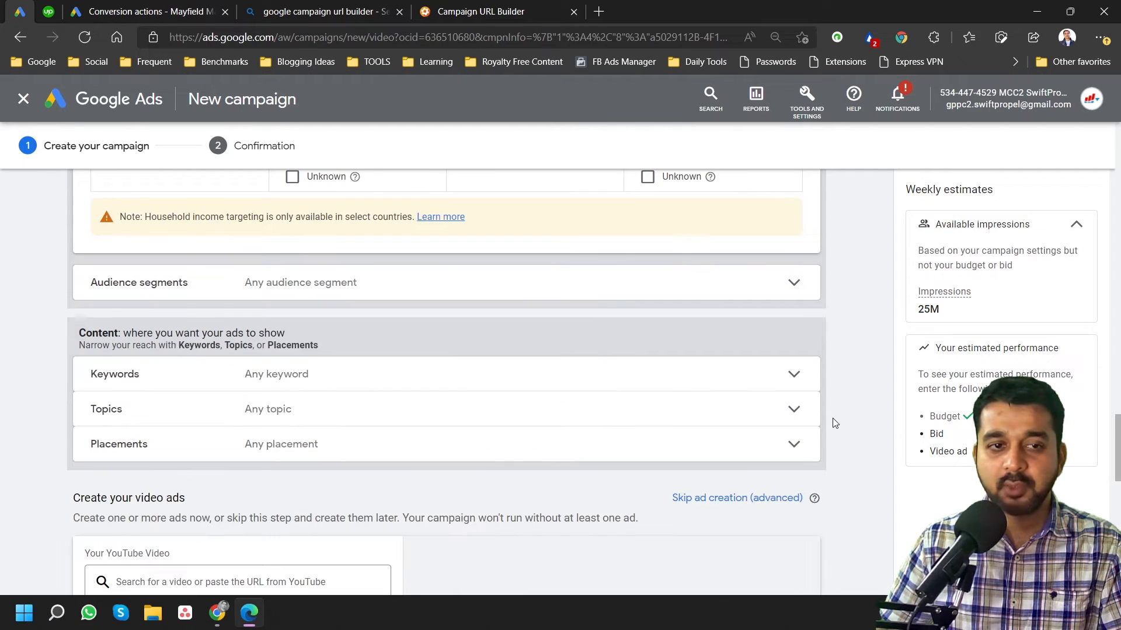
pyautogui.click(378, 292)
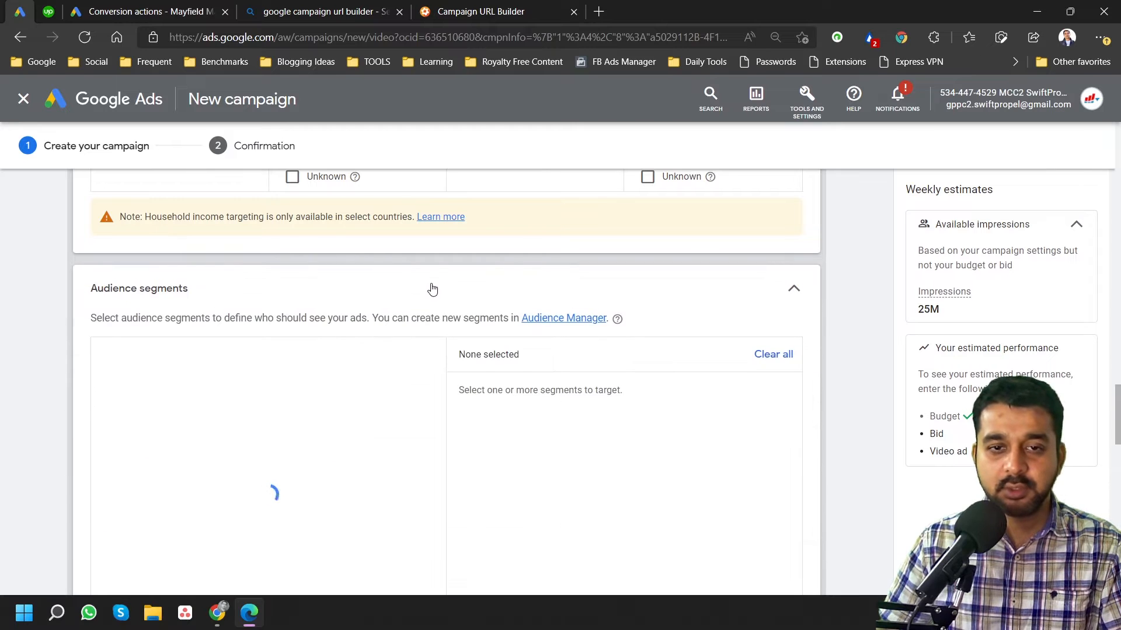
pyautogui.click(794, 290)
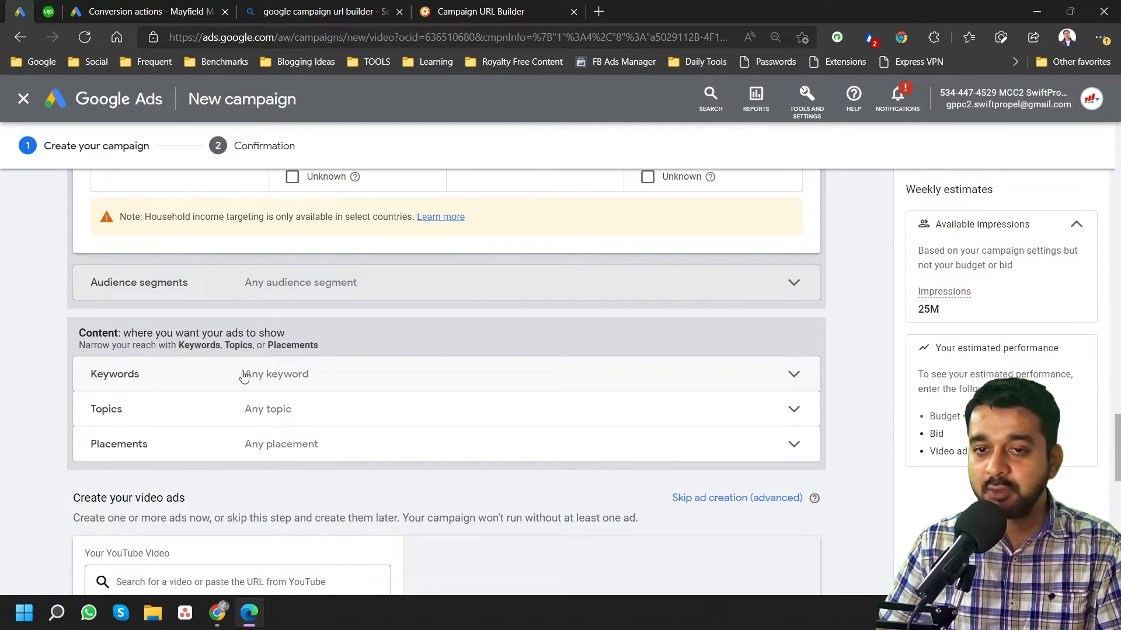
# Rename the ad group as Video Promo_Keywords
pyautogui.scroll(-1, 280, 362)
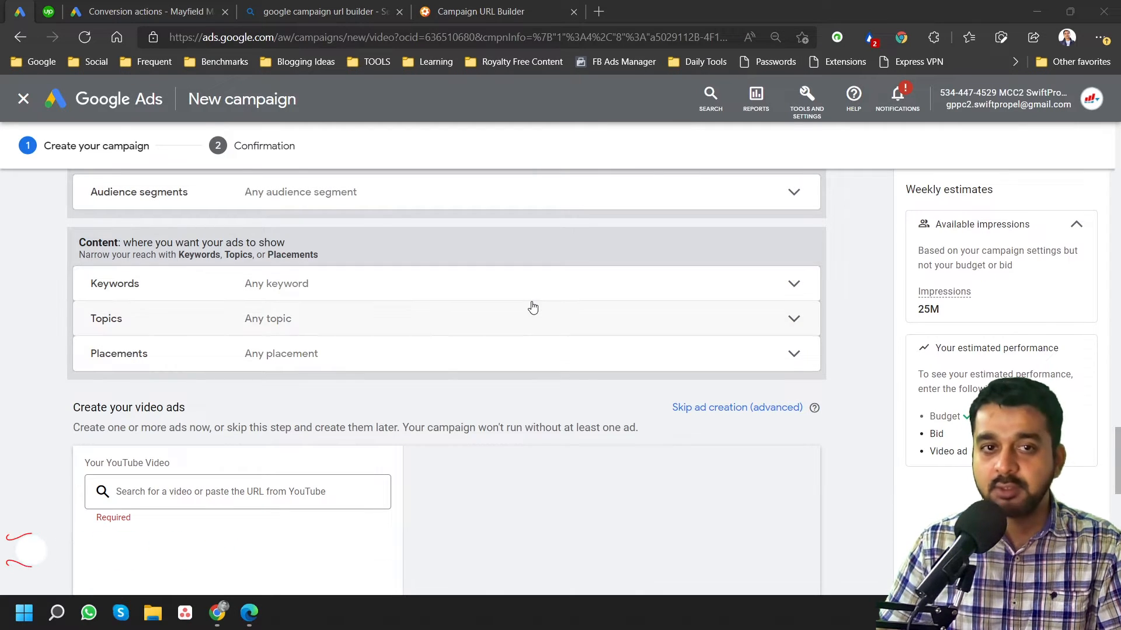
pyautogui.scroll(8, 533, 306)
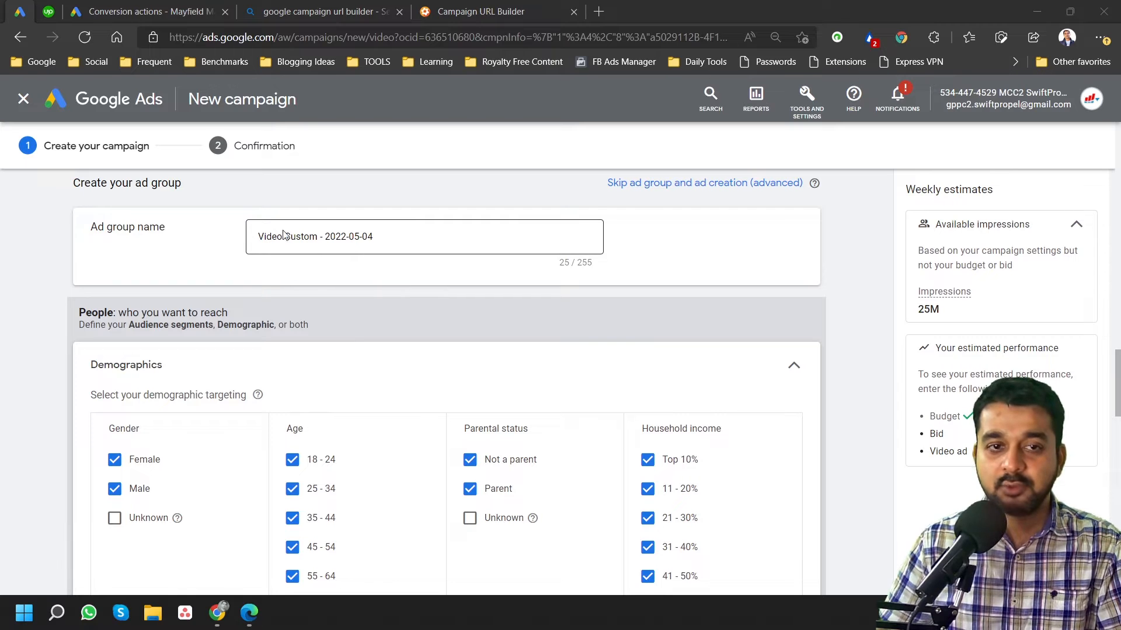
pyautogui.click(290, 235)
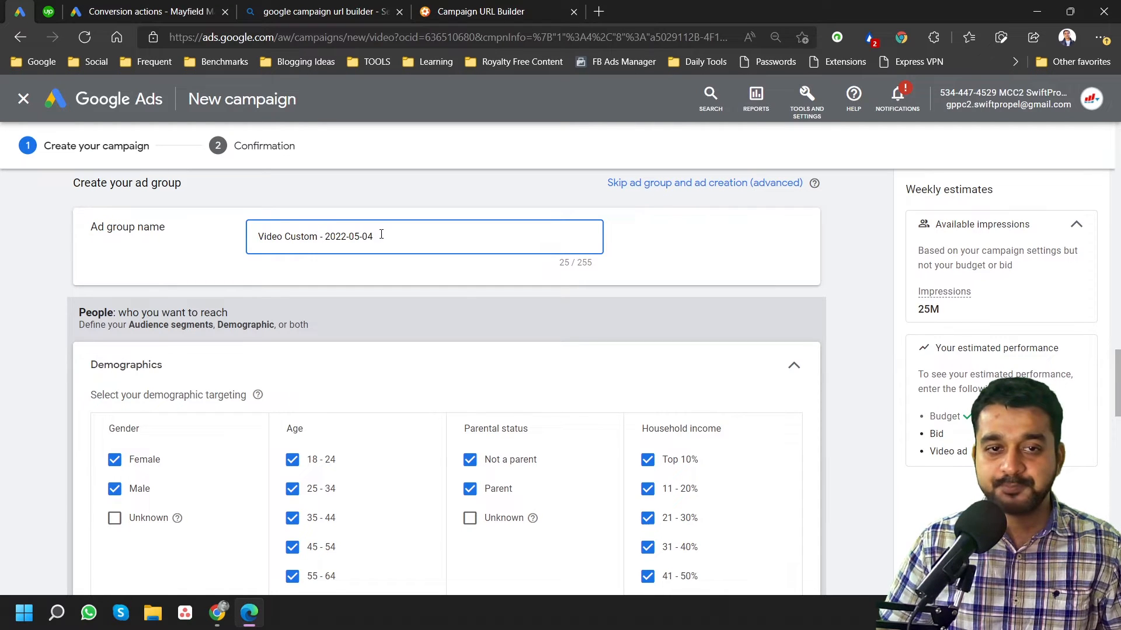
pyautogui.moveTo(381, 234); pyautogui.dragTo(161, 223)
pyautogui.write('Video Promo')
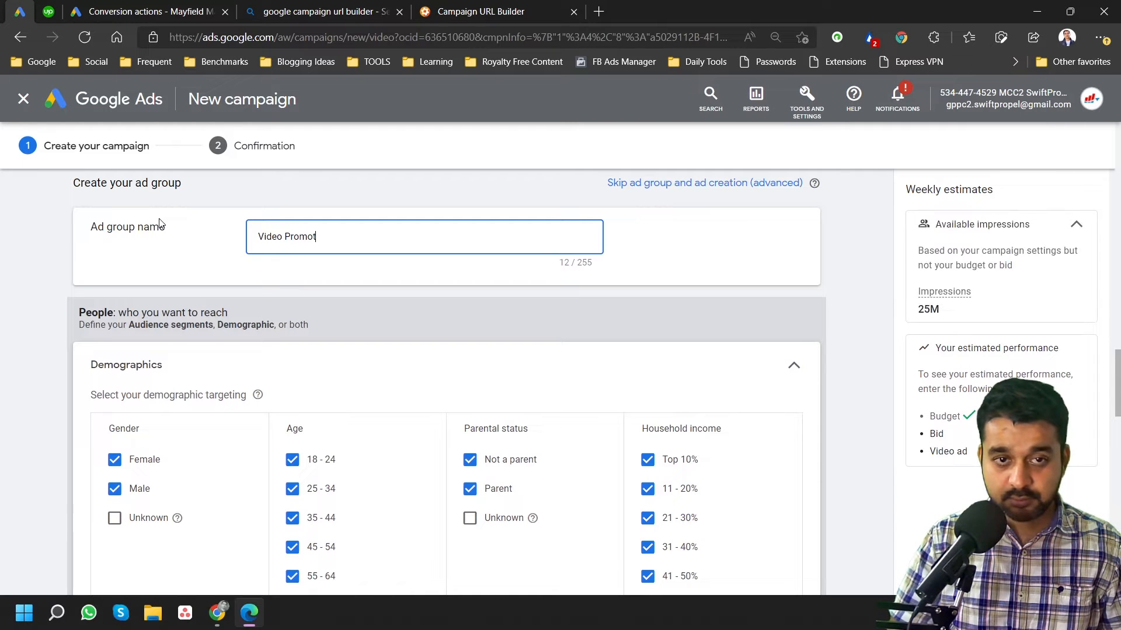
pyautogui.write('_Keywords')
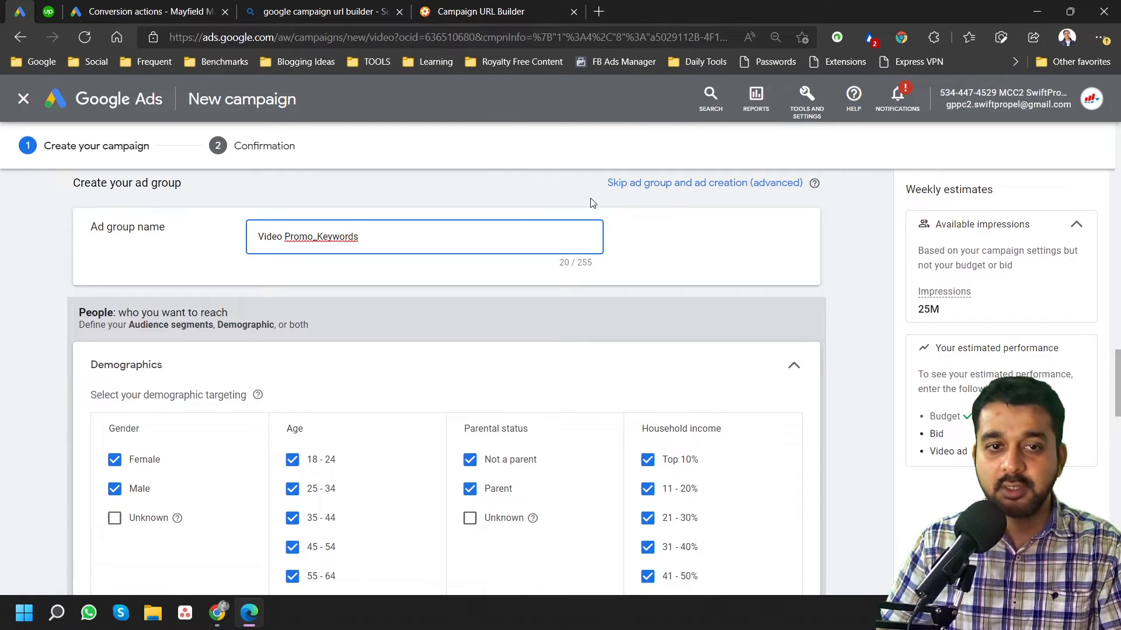
# Enter the rental keywords from "two bedroom rentals" through "car free rental living" in quotation marks as the ad group's phrase-match keyword targeting
pyautogui.scroll(-10, 590, 202)
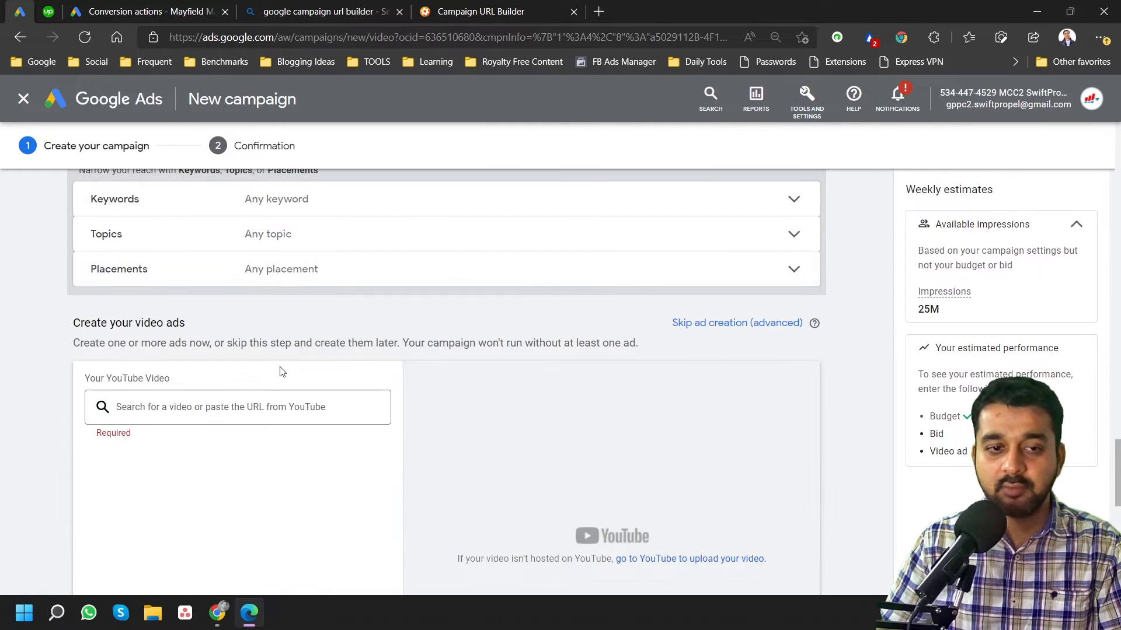
pyautogui.click(371, 207)
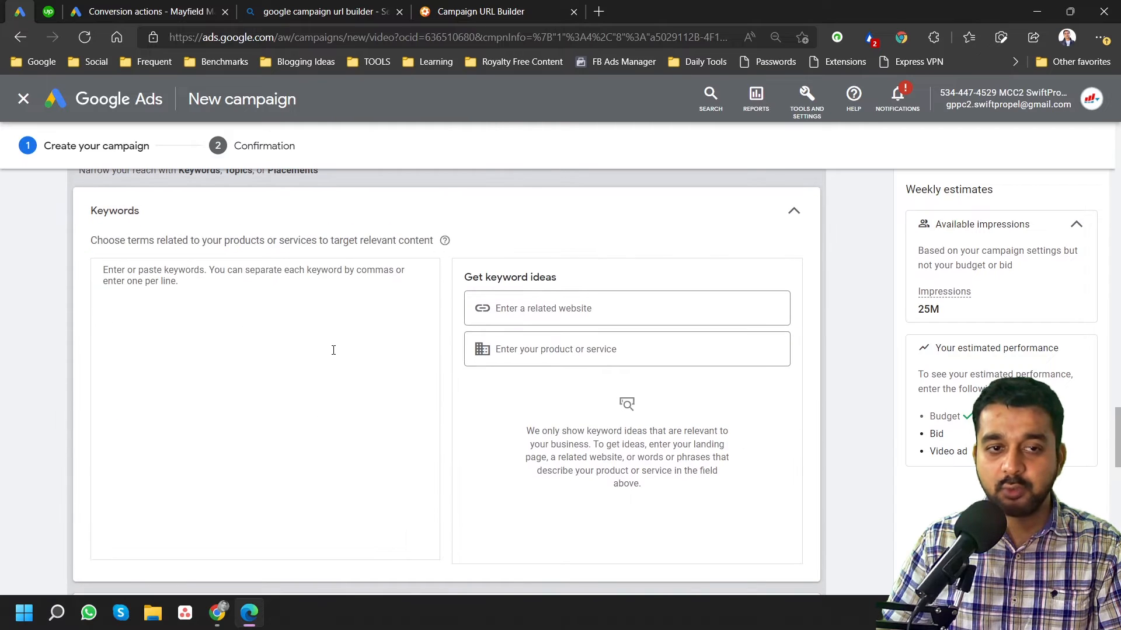
pyautogui.click(333, 350)
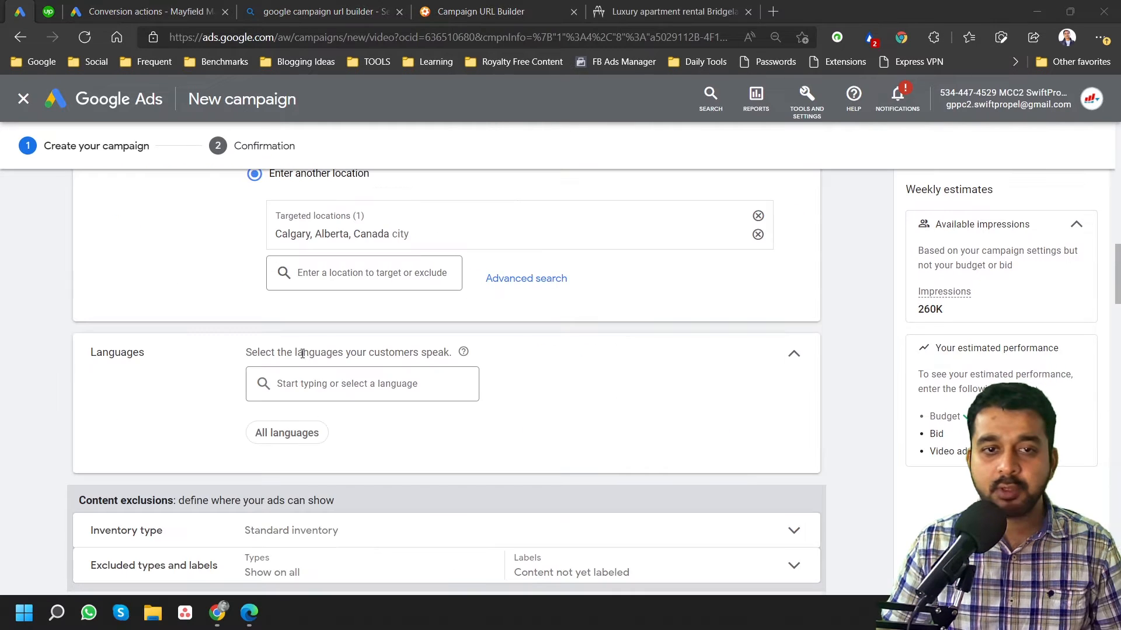
pyautogui.scroll(-20, 302, 352)
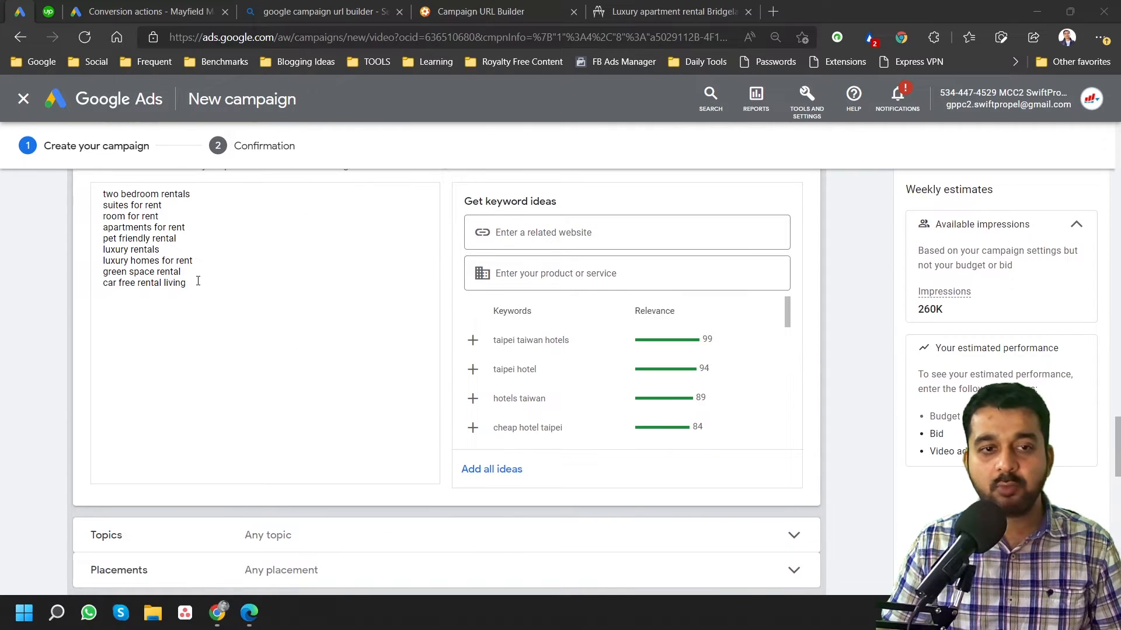
pyautogui.scroll(2, 198, 281)
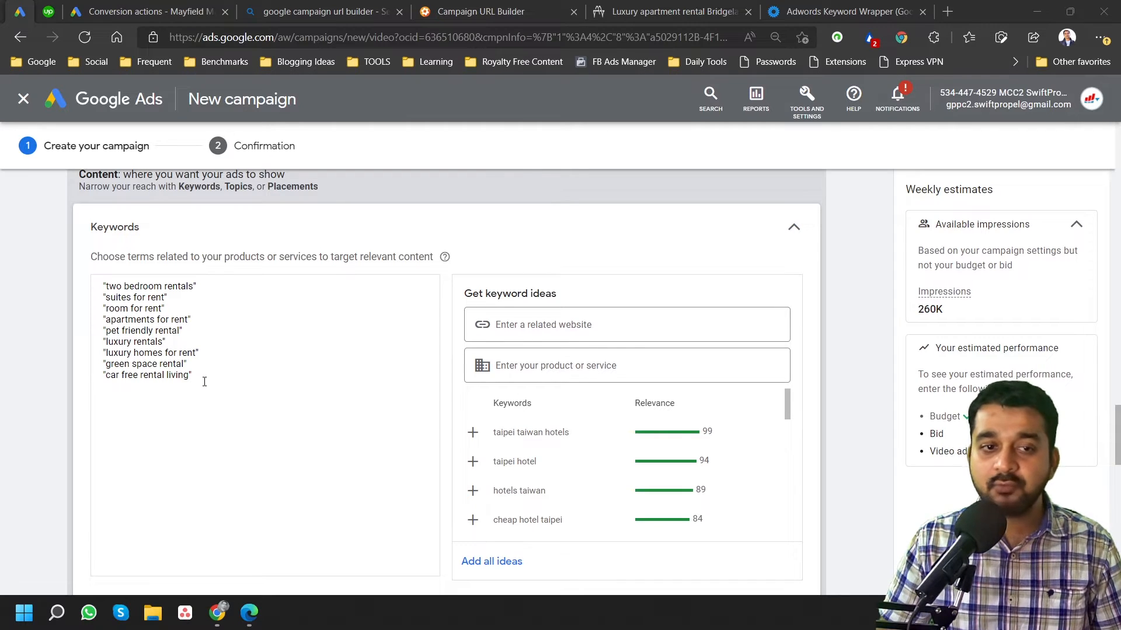
# Switch to the Adwords Keyword Wrapper page and review its entered keywords, Phrase Match setting and wrapped results
pyautogui.click(799, 11)
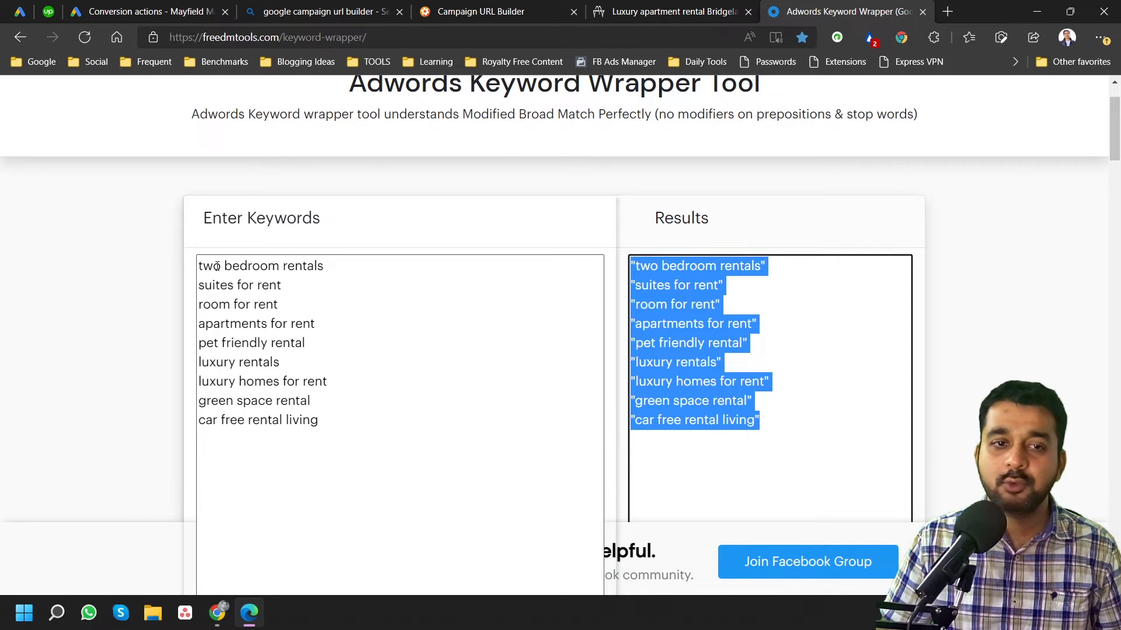
pyautogui.scroll(-4, 283, 236)
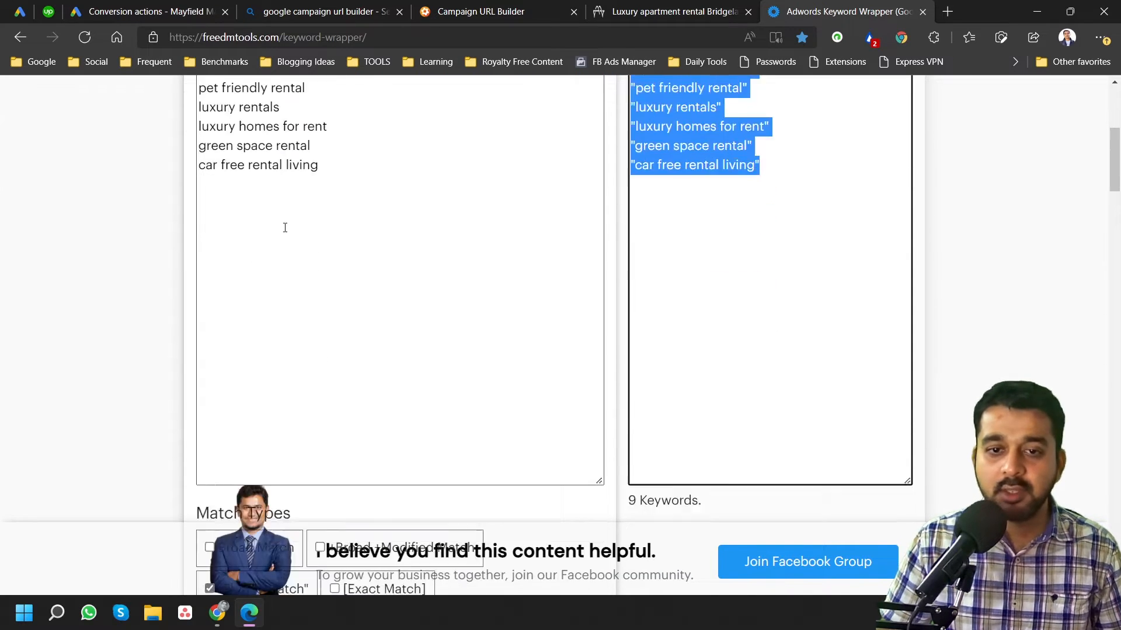
pyautogui.scroll(-5, 285, 227)
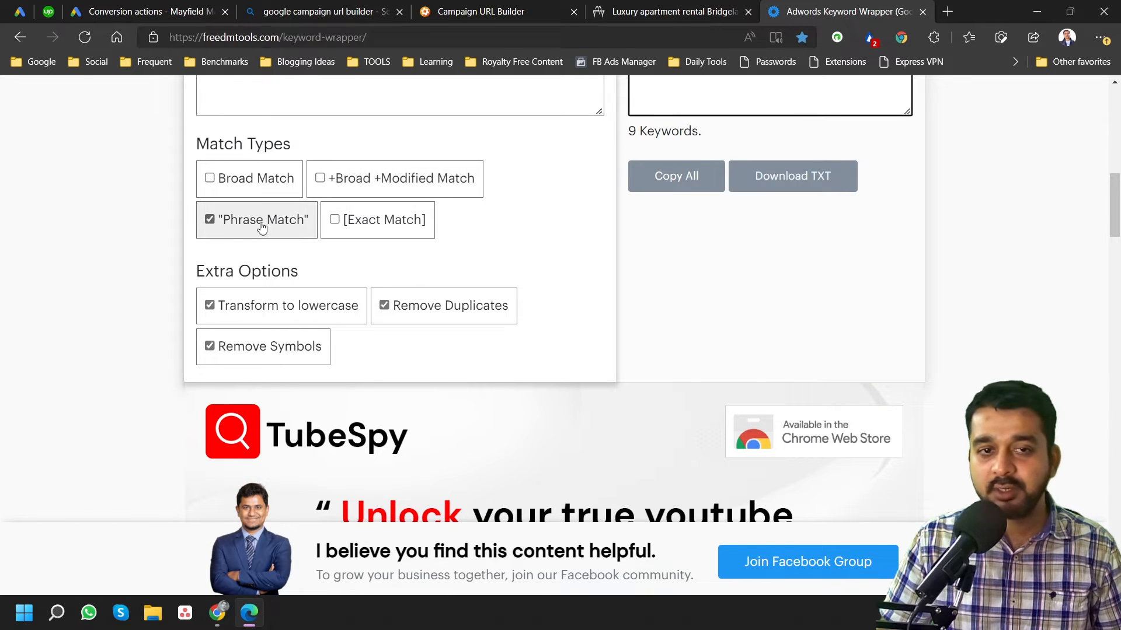
pyautogui.scroll(8, 584, 339)
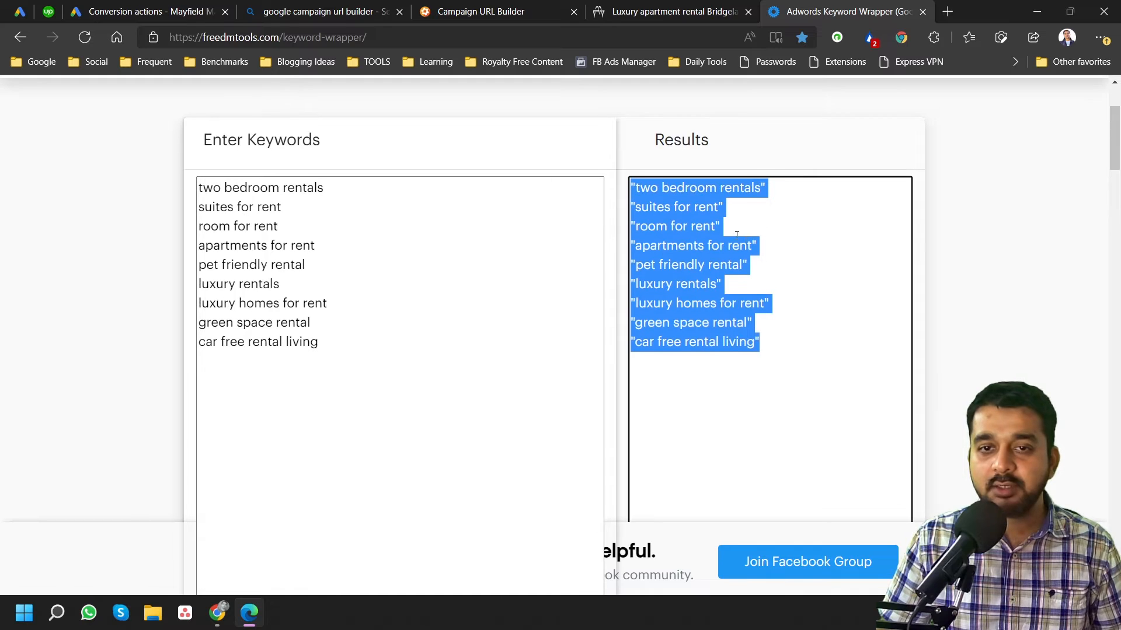
pyautogui.click(721, 188)
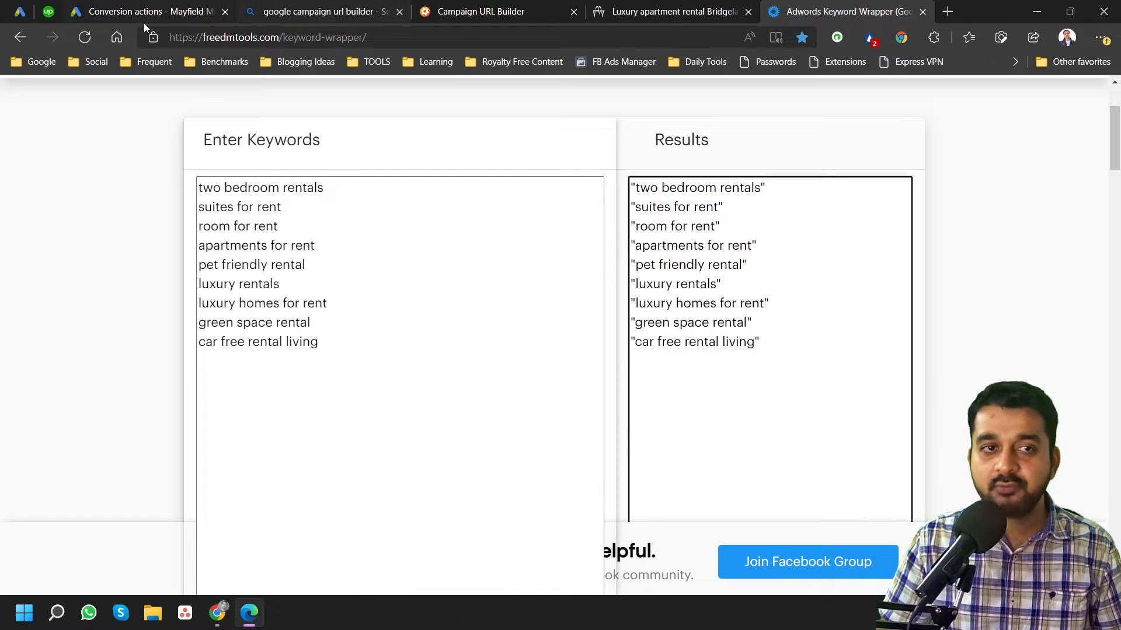
# Return to the Google Ads campaign and look over the keyword list, the Topics and Placements targeting, and the video ad section
pyautogui.click(27, 12)
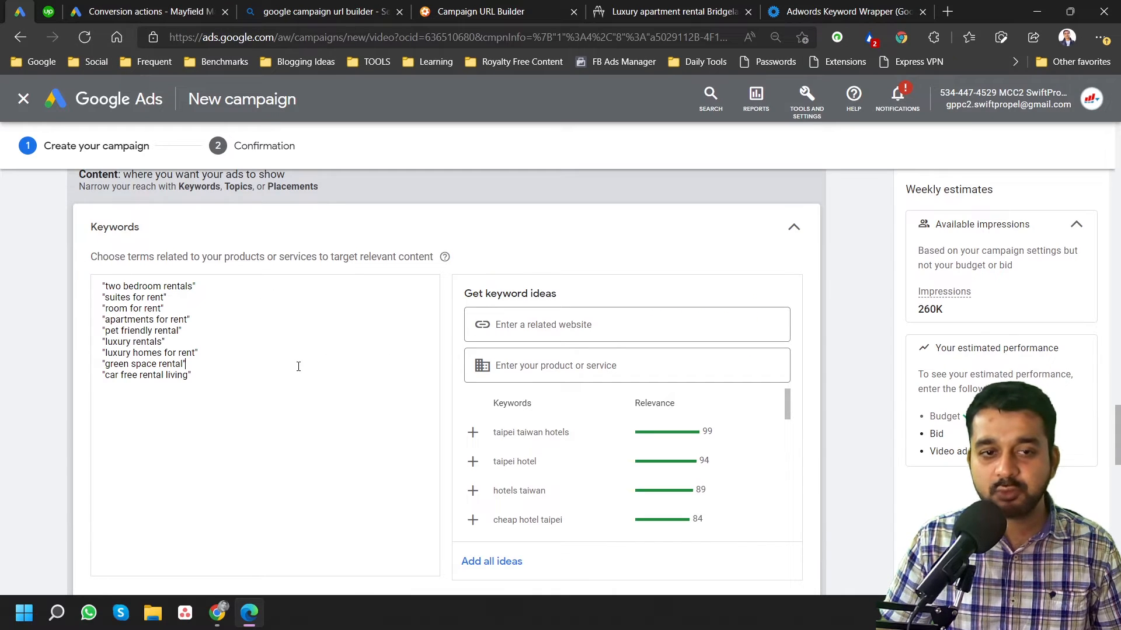
pyautogui.scroll(-5, 299, 366)
pyautogui.scroll(3, 300, 367)
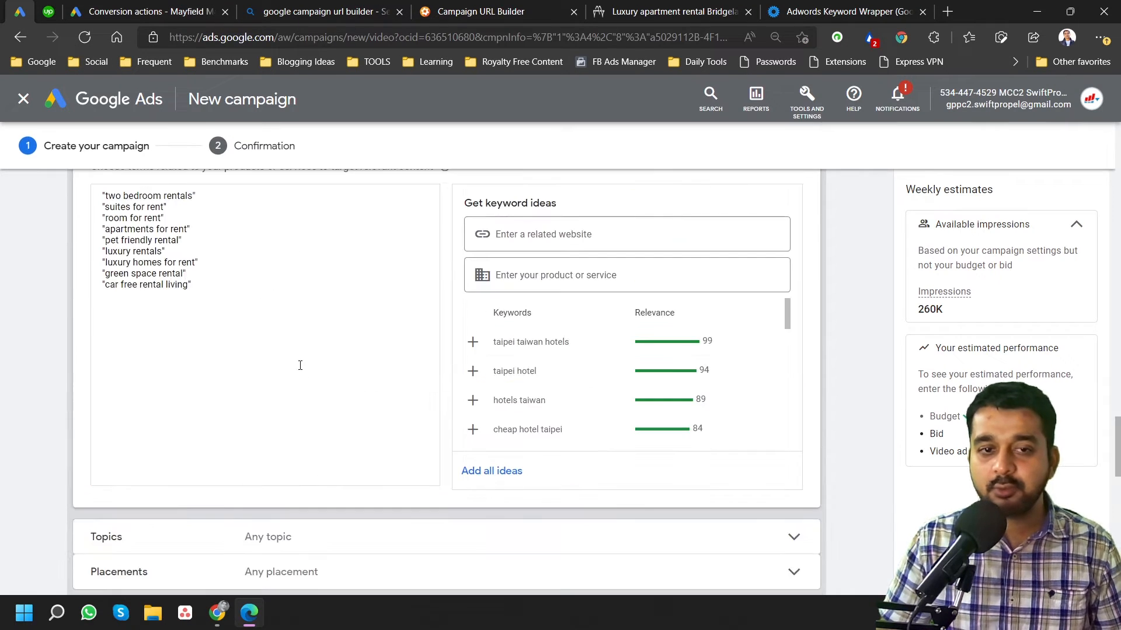
pyautogui.scroll(-5, 299, 365)
pyautogui.scroll(3, 263, 353)
pyautogui.scroll(-2, 227, 344)
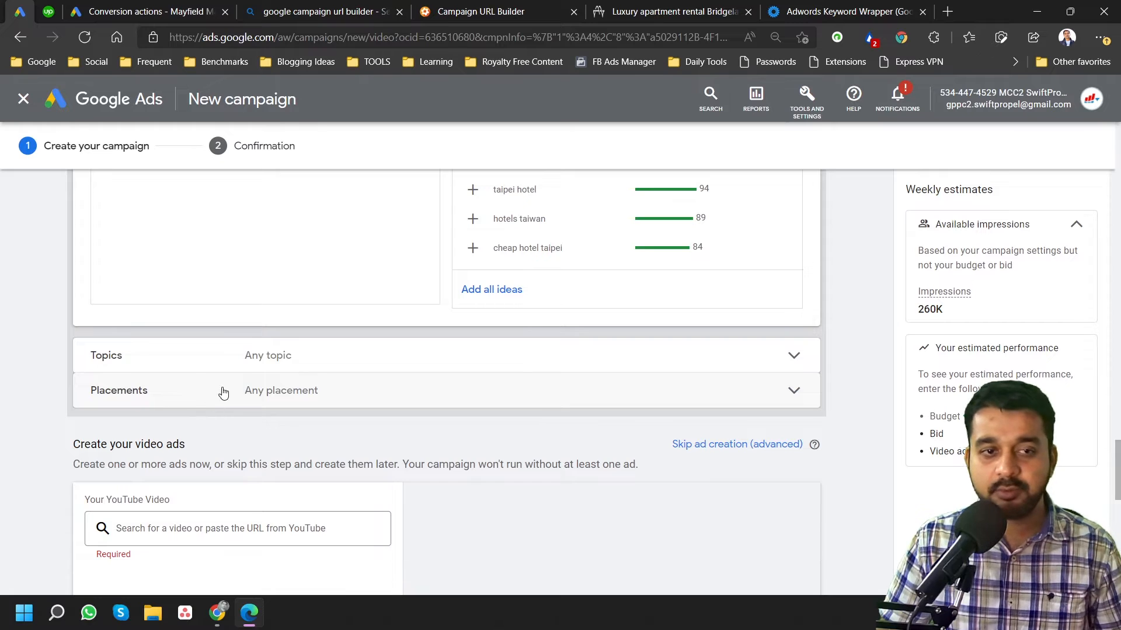
pyautogui.scroll(-5, 223, 391)
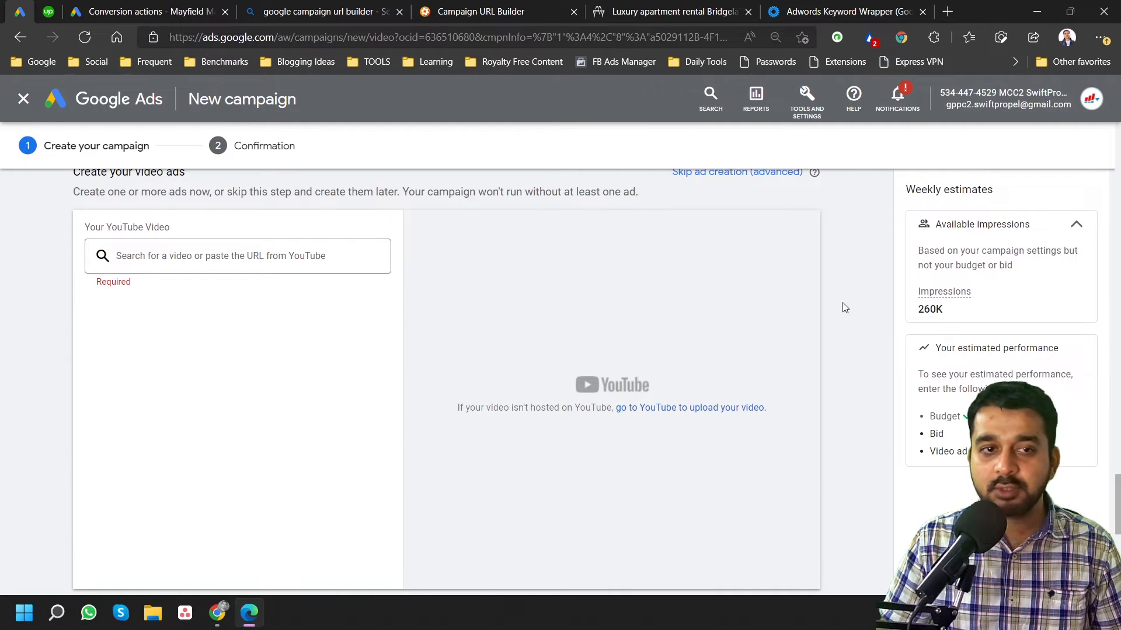
pyautogui.scroll(2, 245, 360)
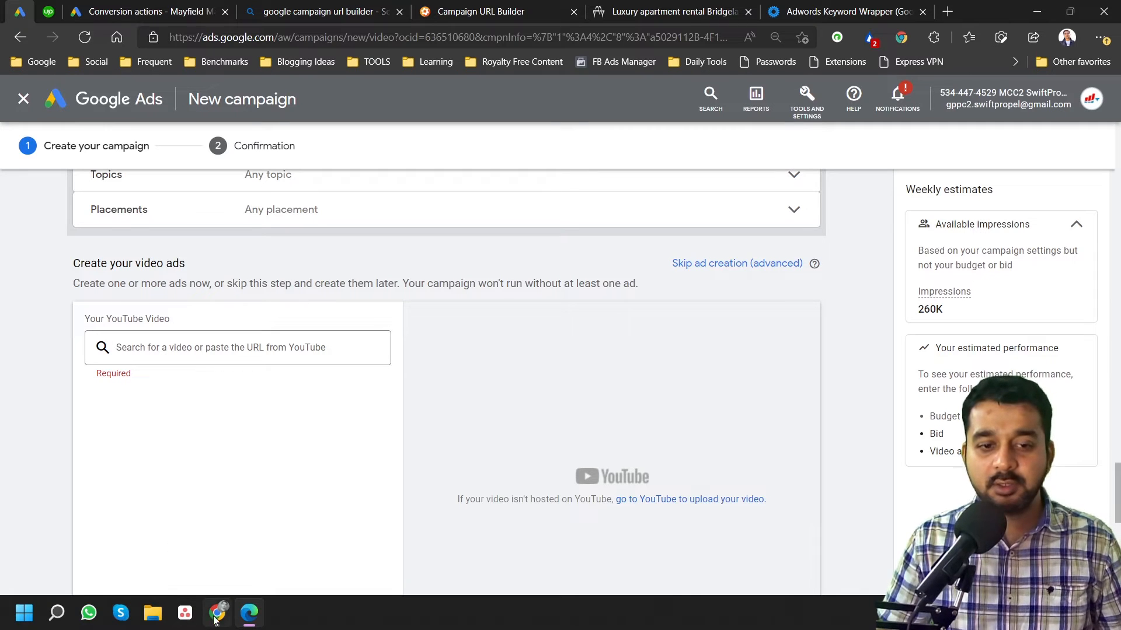
# Switch to the Campaign URL Builder and copy the generated campaign URL containing the BridgelivingYT UTM parameters
pyautogui.moveTo(218, 610)
pyautogui.click(352, 12)
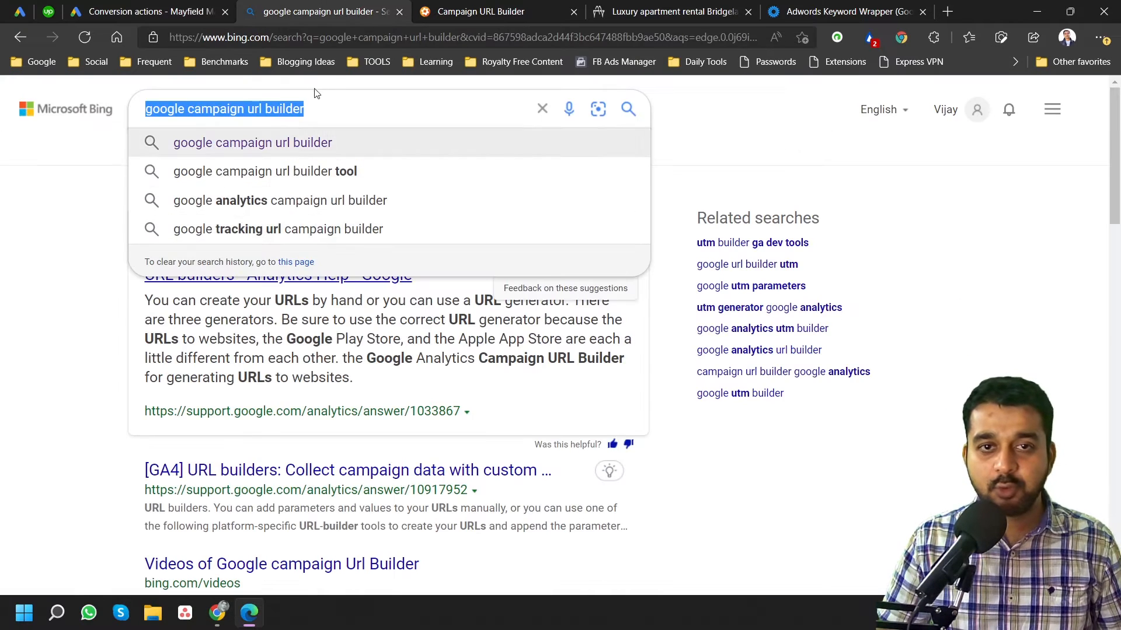
pyautogui.click(517, 6)
pyautogui.scroll(-2, 507, 366)
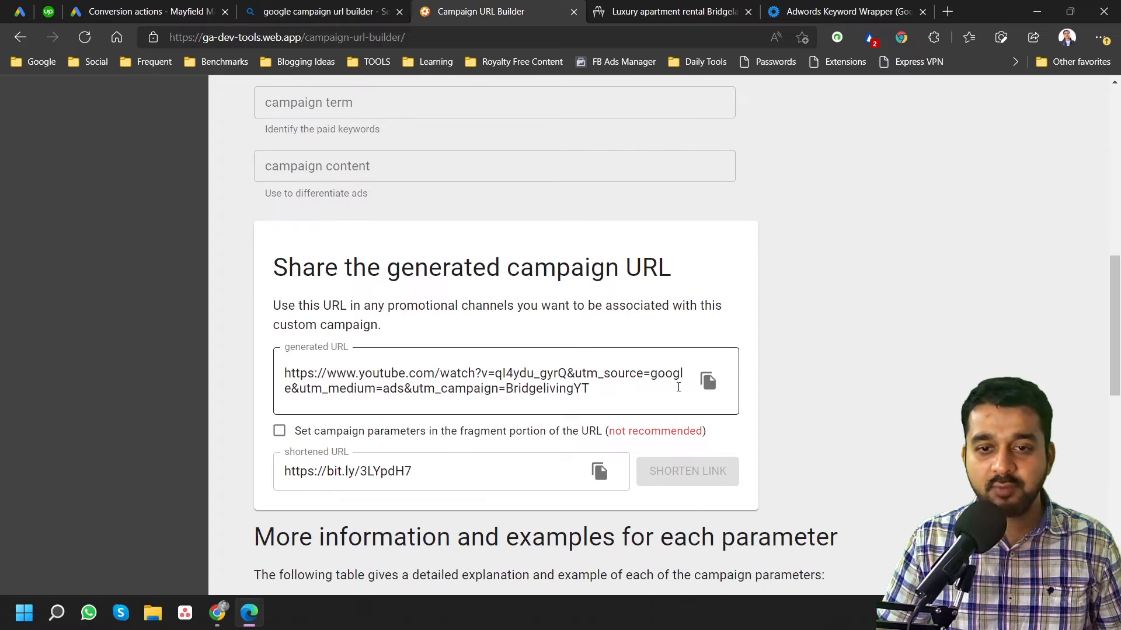
pyautogui.click(708, 383)
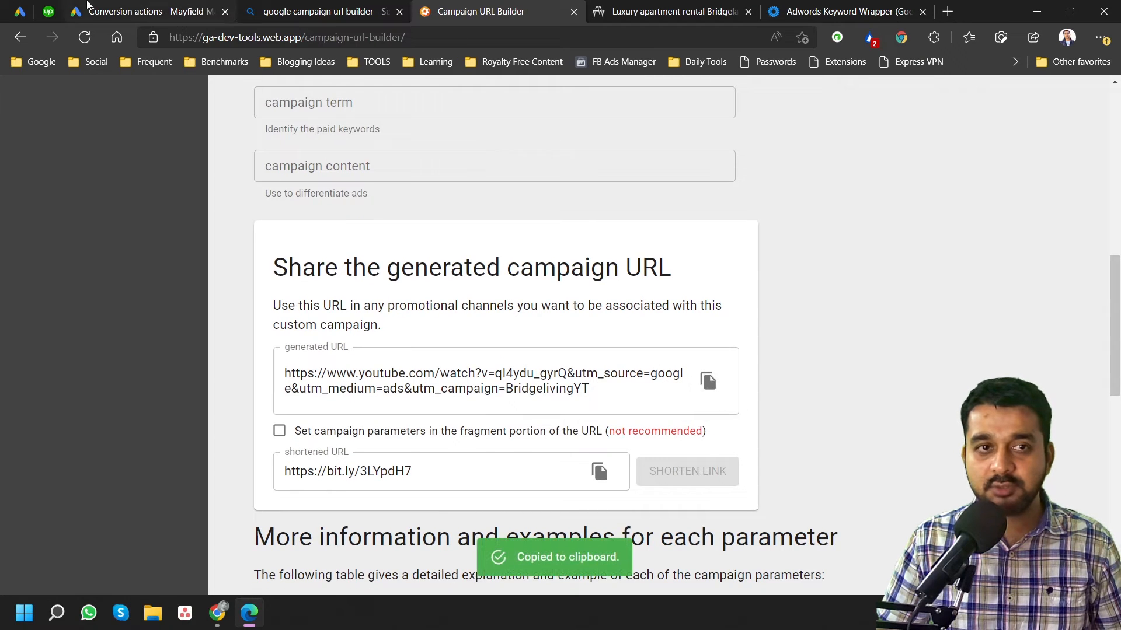
# Return to the new Google Ads campaign, load the Bridge at Bridgeland - Amenities video from the copied URL, and dismiss the browser's save-information prompt
pyautogui.click(131, 9)
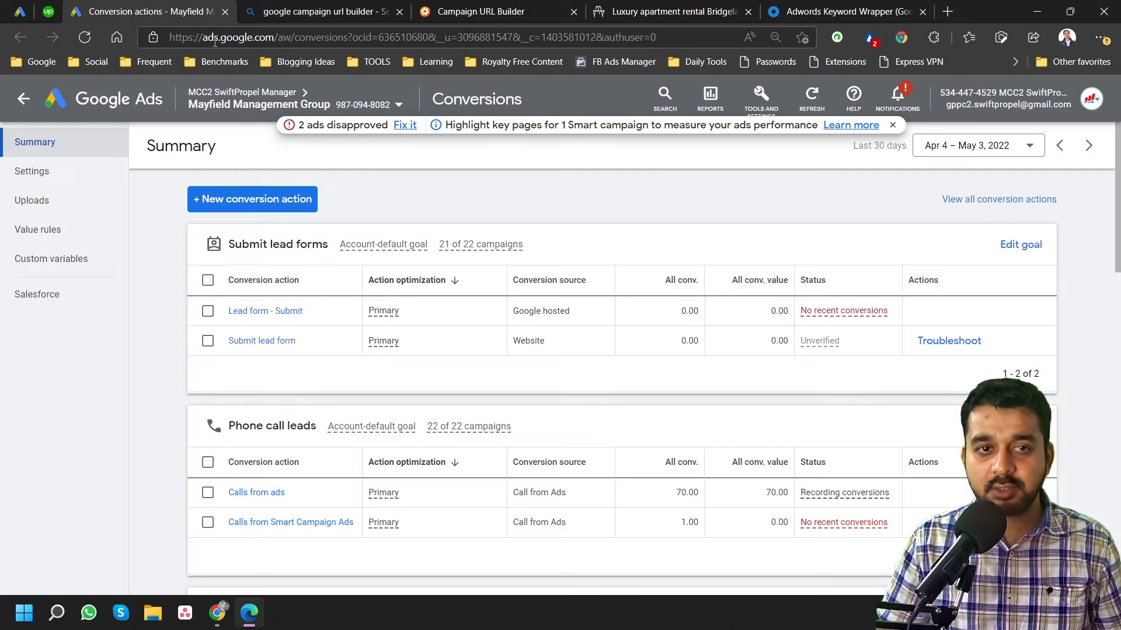
pyautogui.click(265, 6)
pyautogui.click(19, 11)
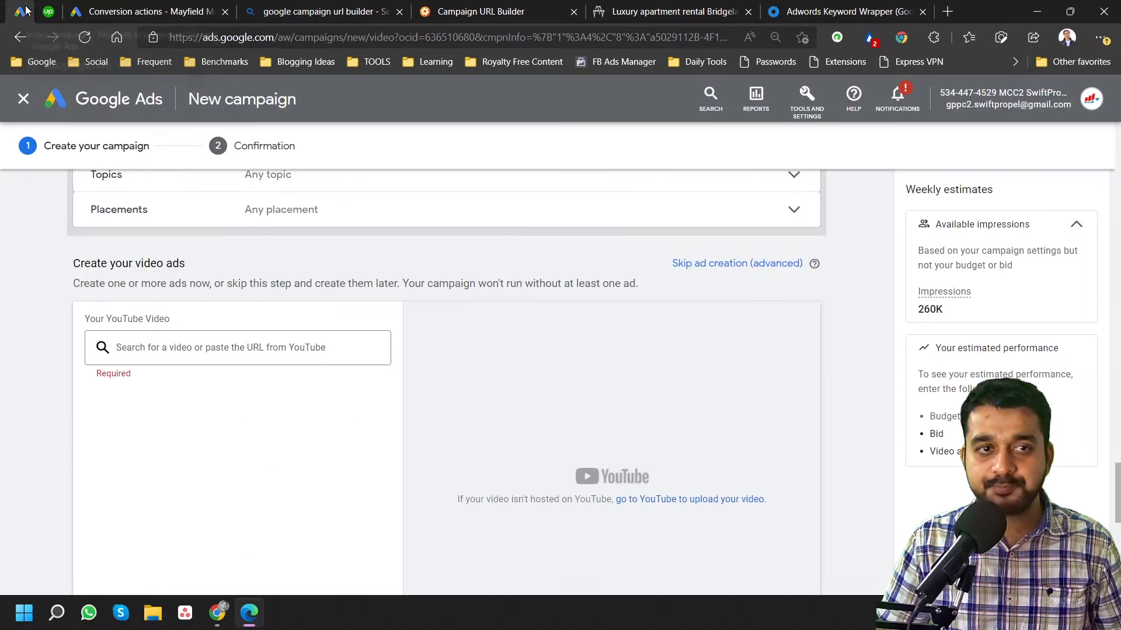
pyautogui.click(273, 353)
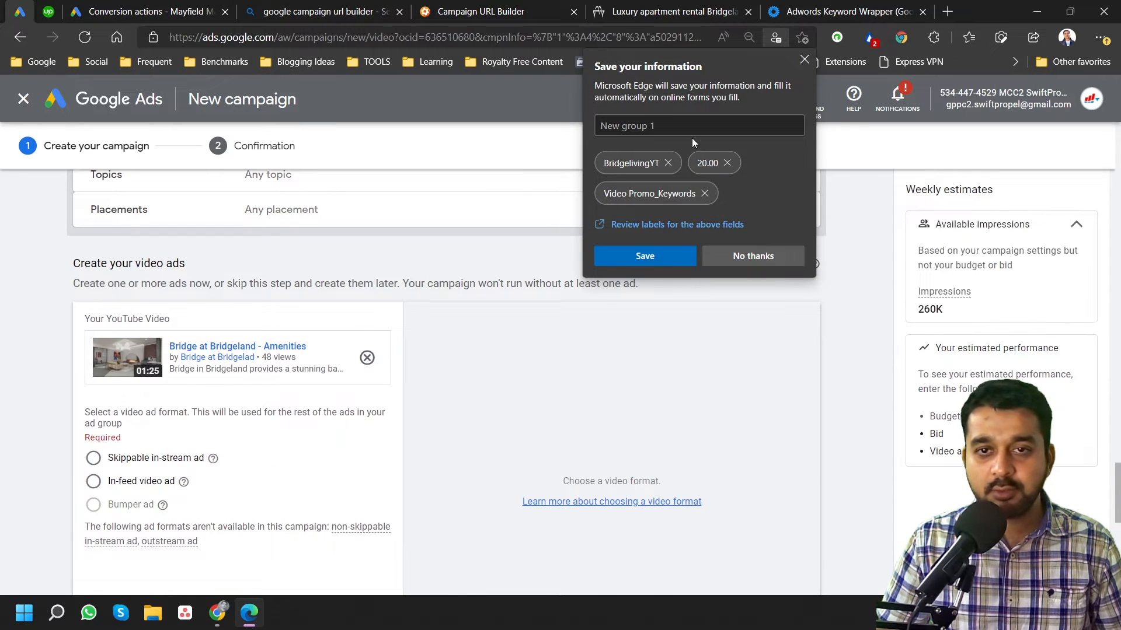
pyautogui.click(802, 61)
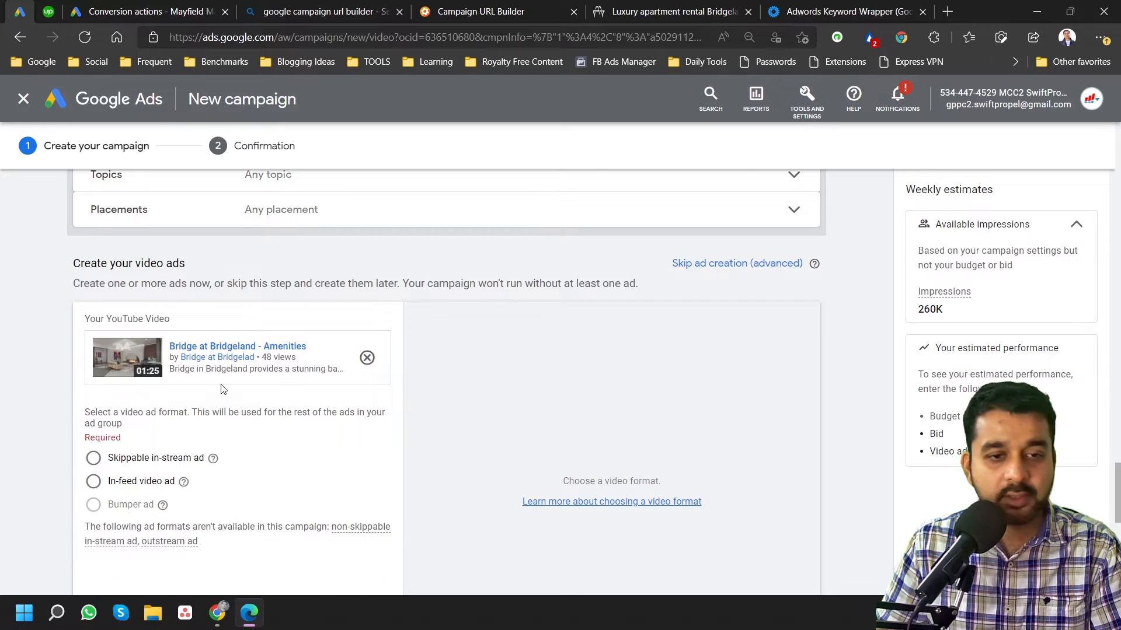
# Choose the skippable in-stream ad format for the video and read the help note on the bumper ad format
pyautogui.scroll(-2, 220, 385)
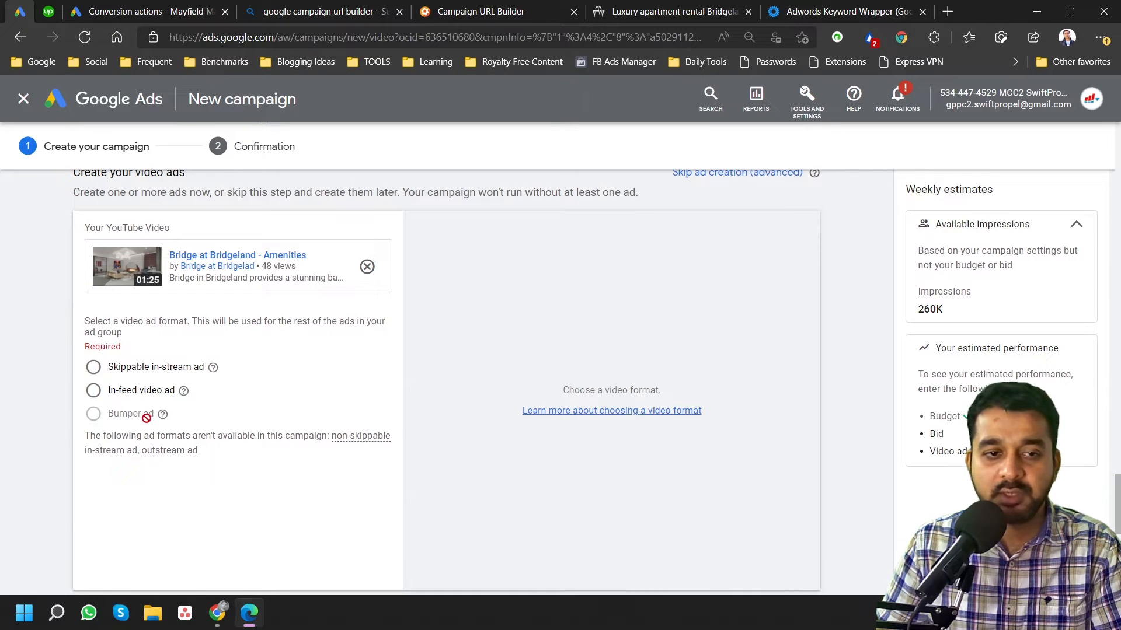
pyautogui.moveTo(146, 412)
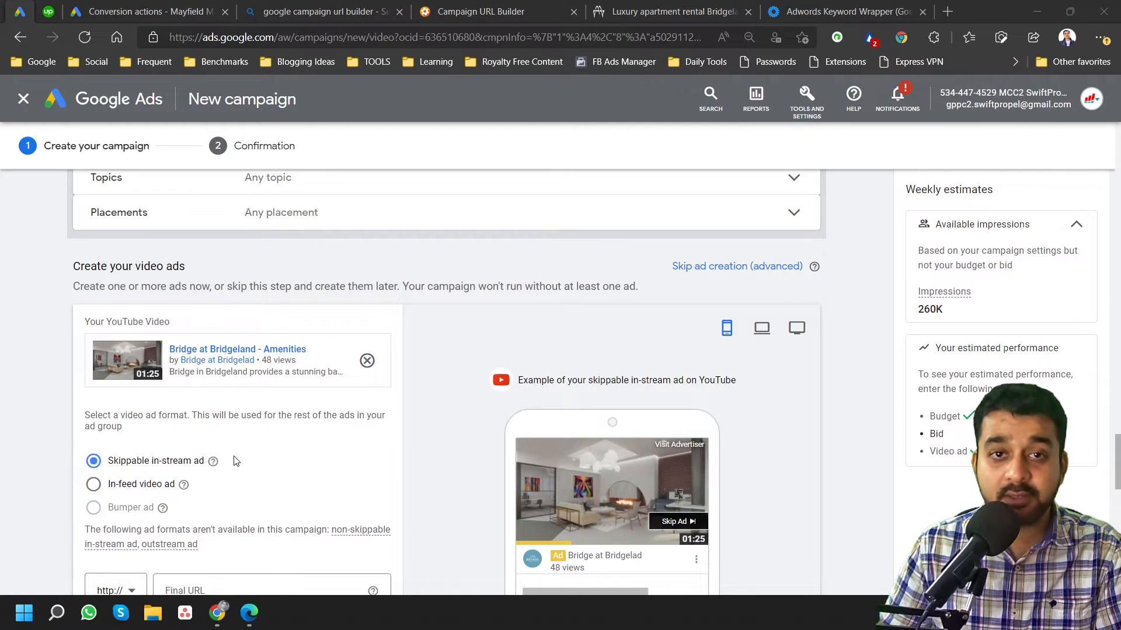
pyautogui.scroll(-3, 326, 458)
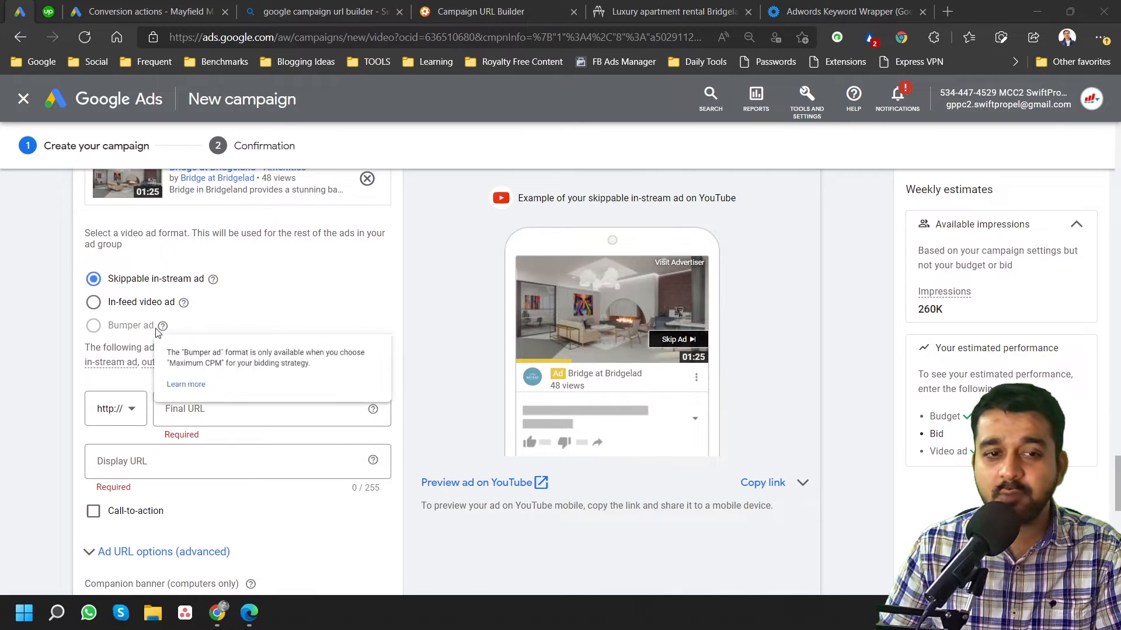
pyautogui.moveTo(164, 328)
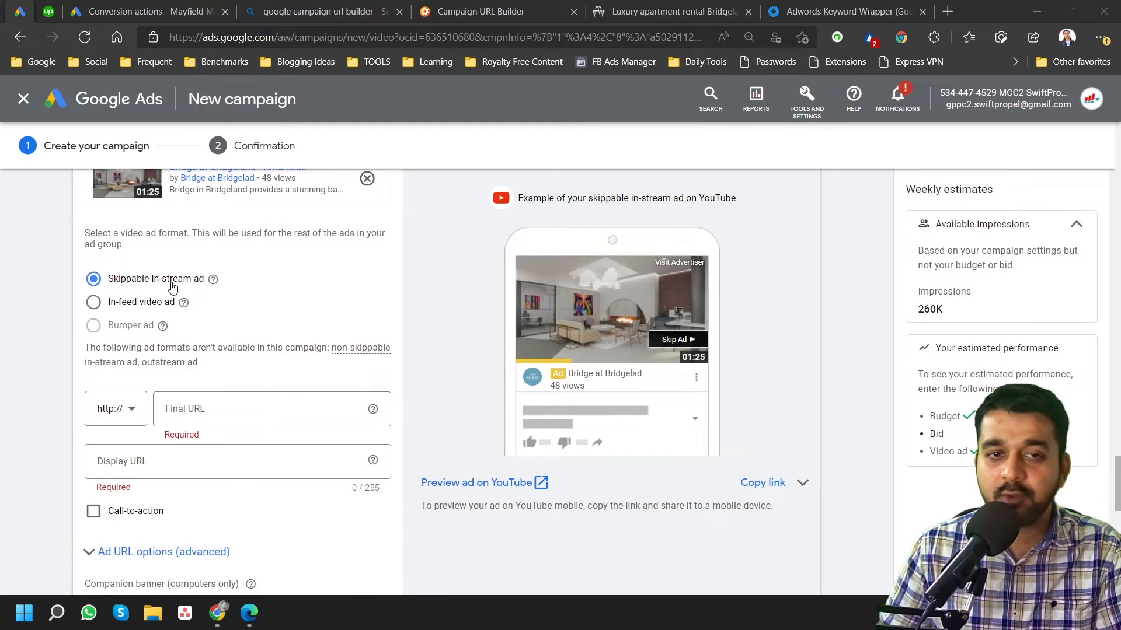
pyautogui.moveTo(214, 282)
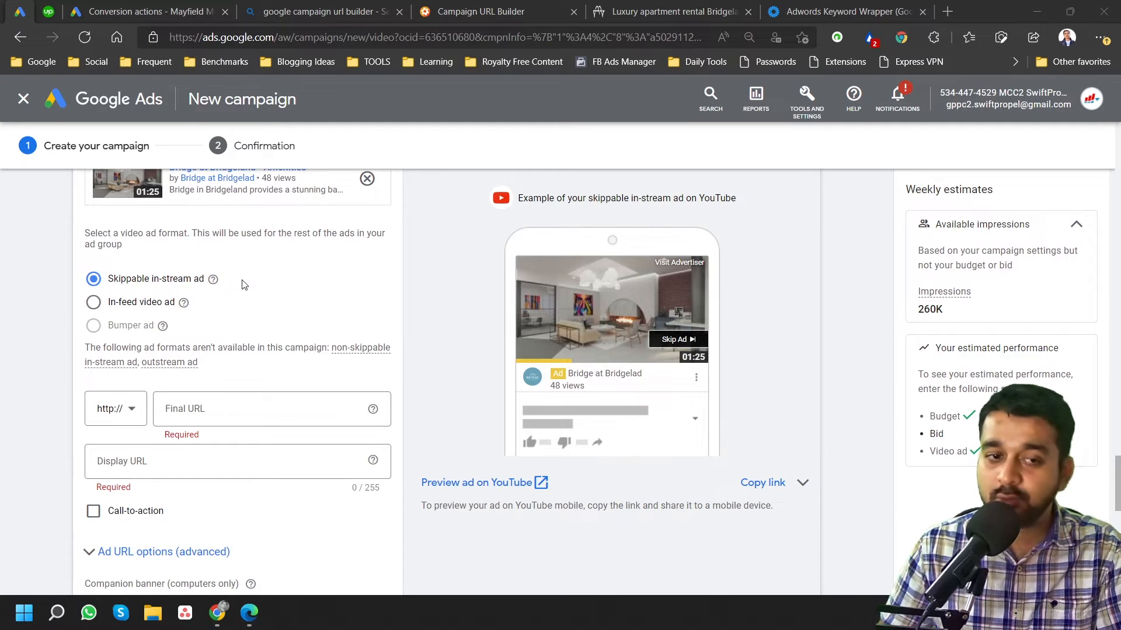
# Set the ad's final URL to the copied https YouTube link with the BridgelivingYT campaign parameters
pyautogui.scroll(5, 246, 284)
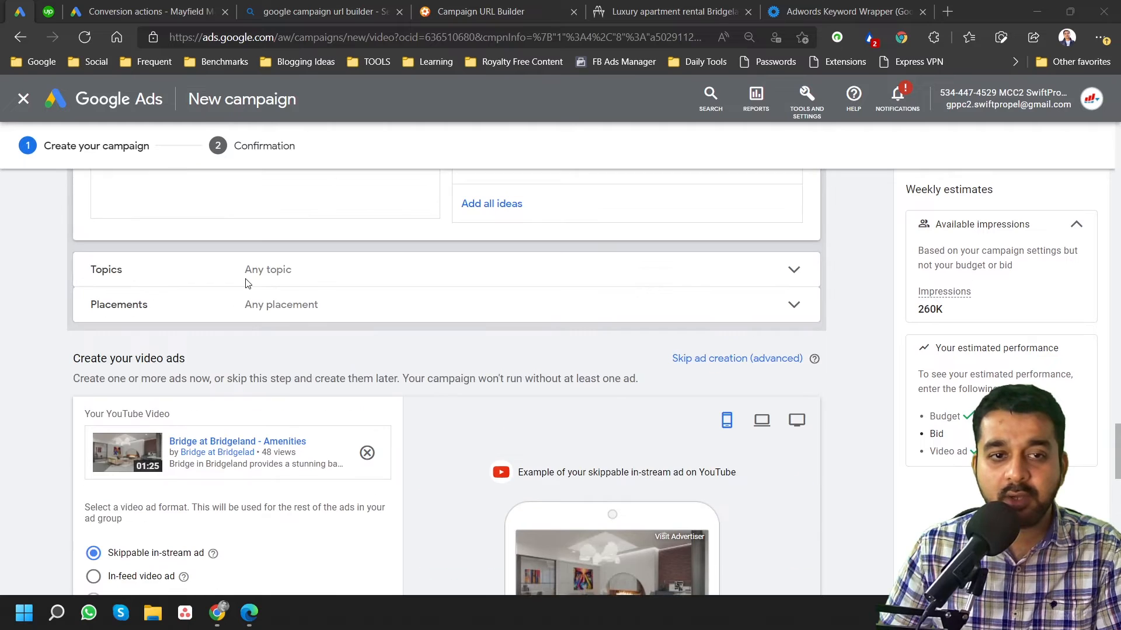
pyautogui.scroll(-6, 245, 284)
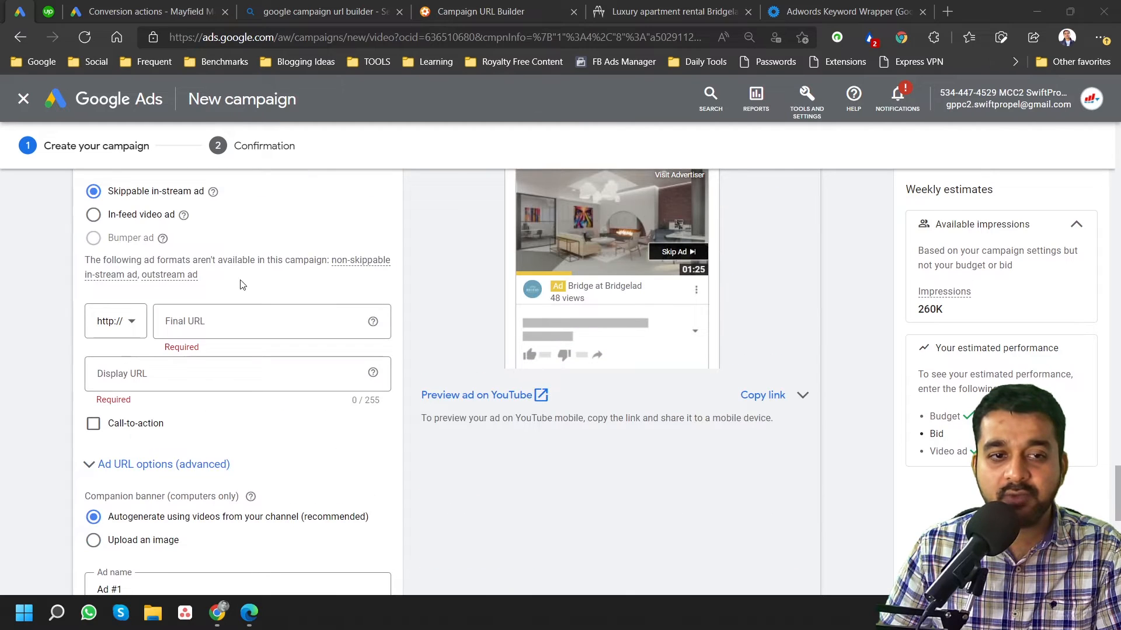
pyautogui.click(190, 325)
pyautogui.hotkey('ctrl', 'v')
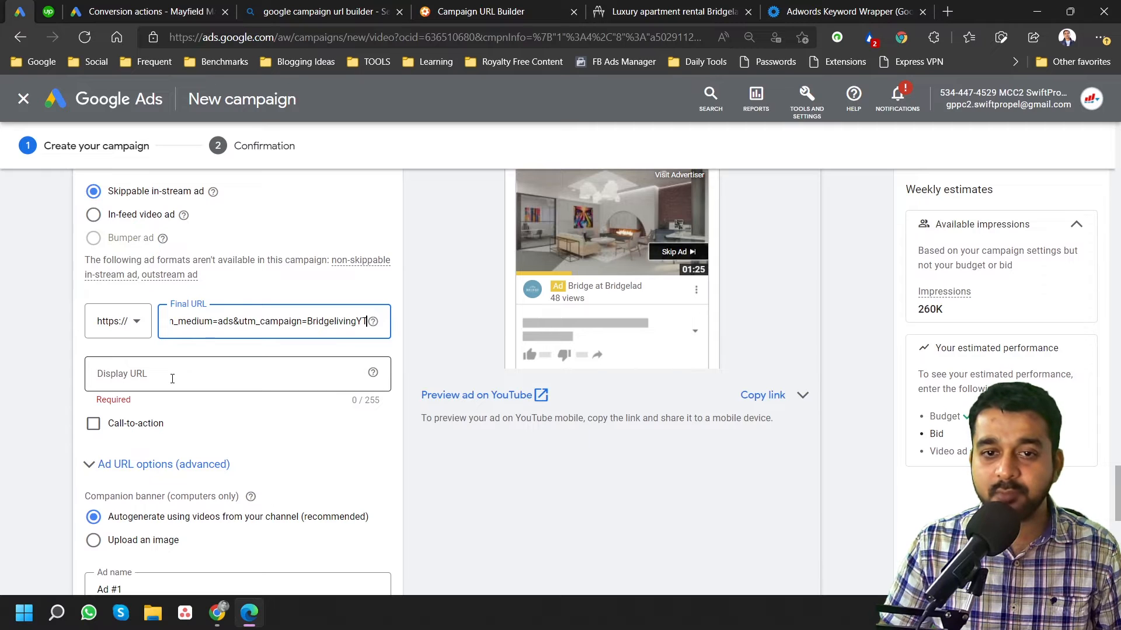
# Set the ad's display URL to the same copied YouTube link with the campaign parameters
pyautogui.click(200, 377)
pyautogui.hotkey('ctrl', 'v')
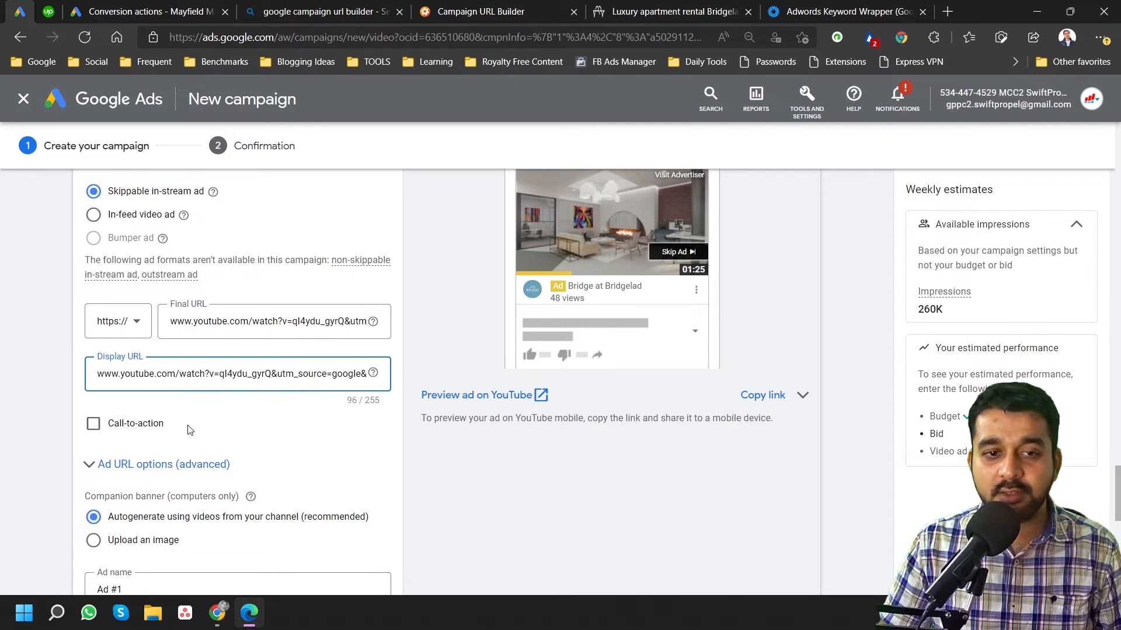
pyautogui.click(345, 420)
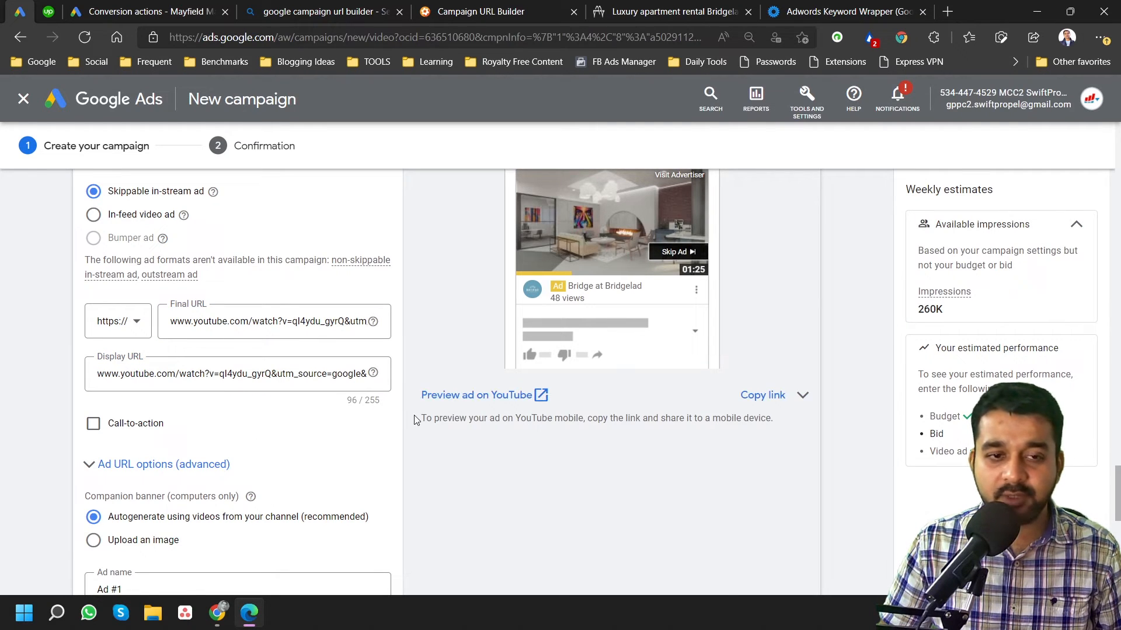
# Enable the ad's call-to-action and set its text to "Learn more"
pyautogui.scroll(-1, 239, 429)
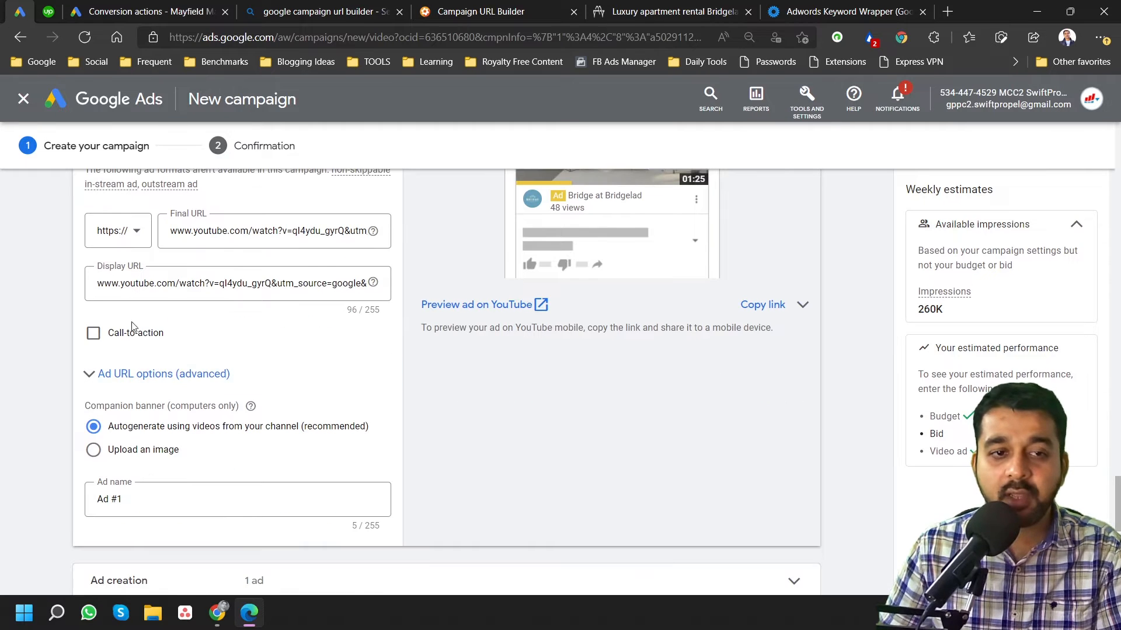
pyautogui.click(95, 337)
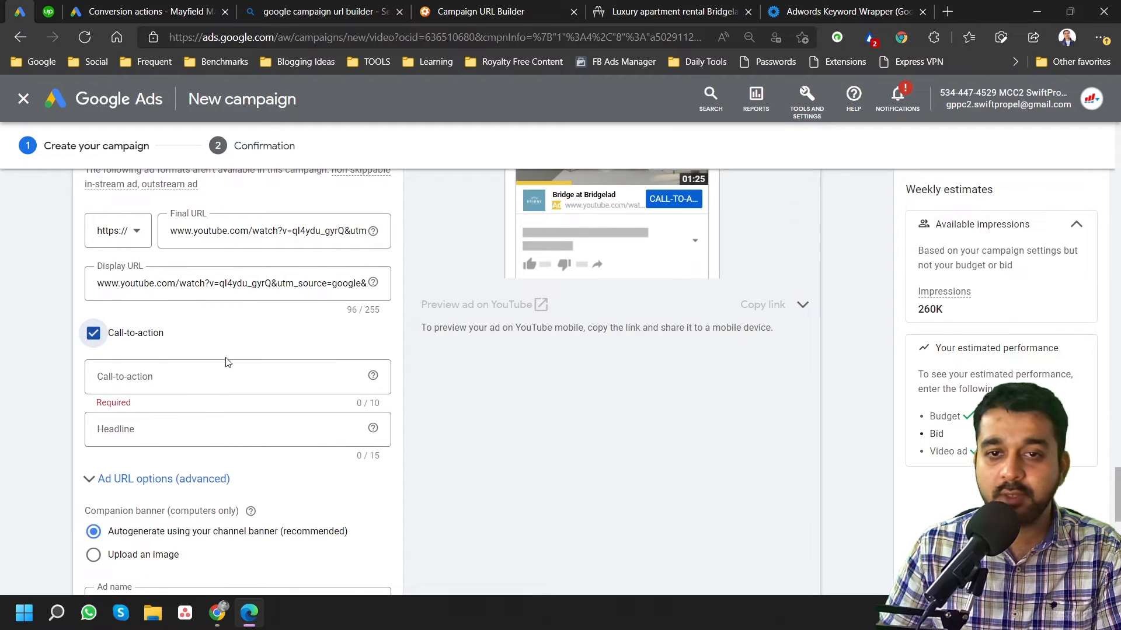
pyautogui.click(182, 378)
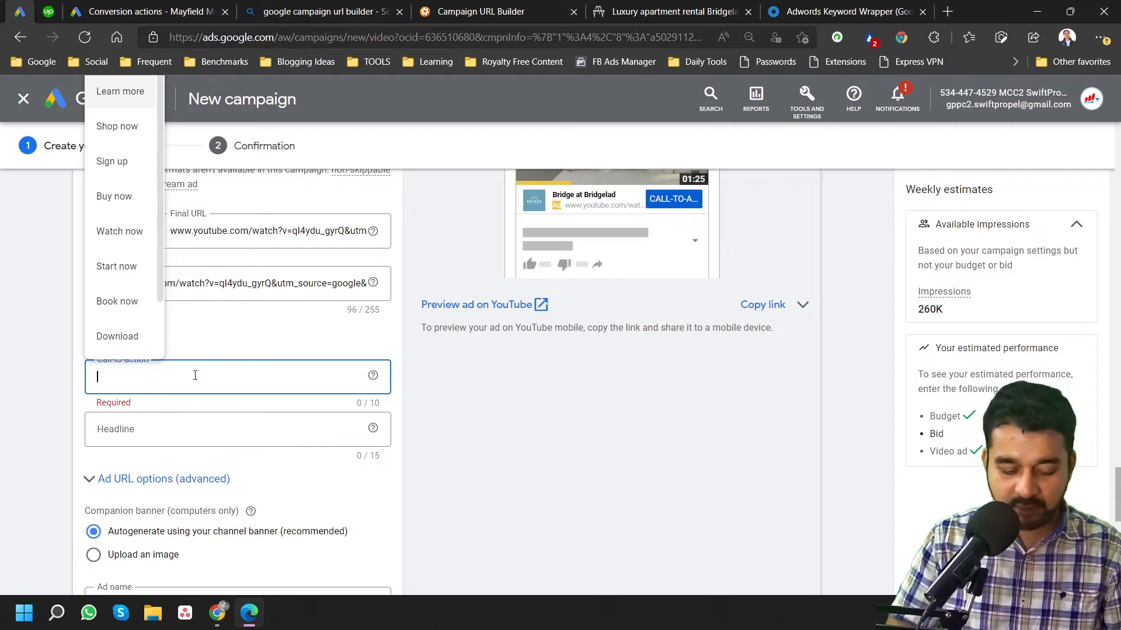
pyautogui.write('Learn More')
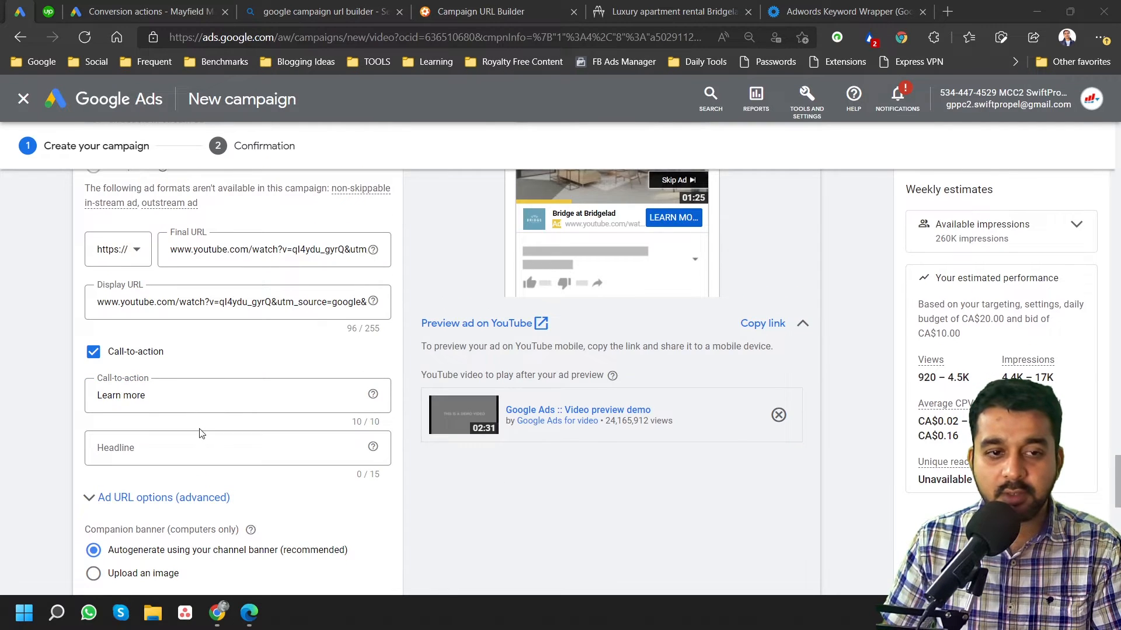
# Copy the ad's preview link and load it in the Chrome window to preview the ad on YouTube
pyautogui.scroll(-3, 199, 433)
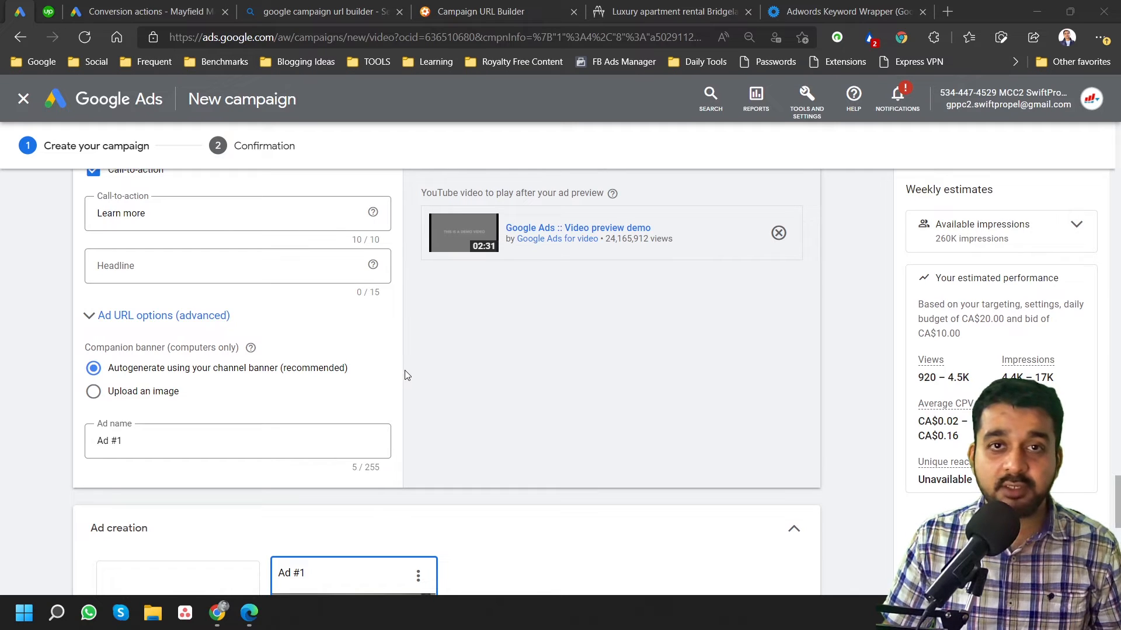
pyautogui.scroll(5, 444, 378)
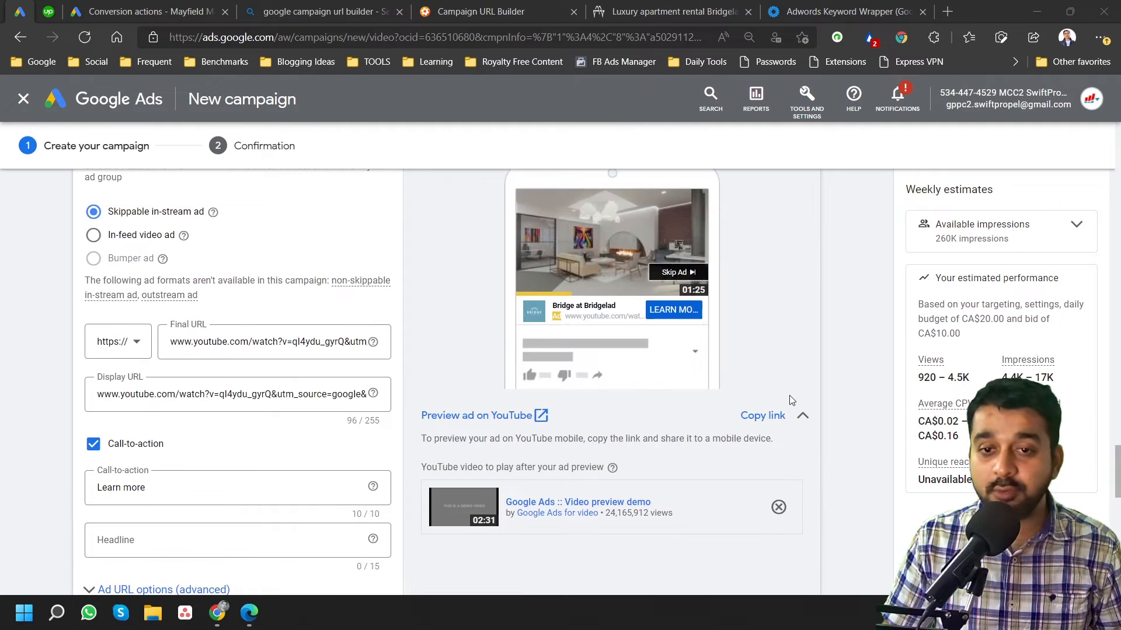
pyautogui.click(750, 419)
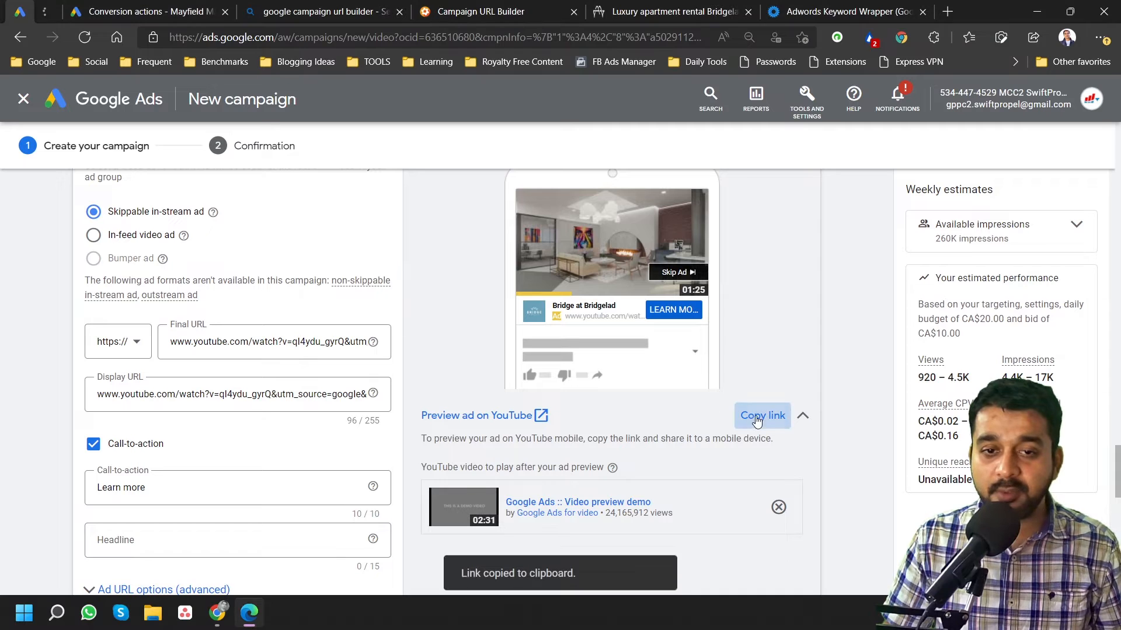
pyautogui.moveTo(217, 613)
pyautogui.click(218, 538)
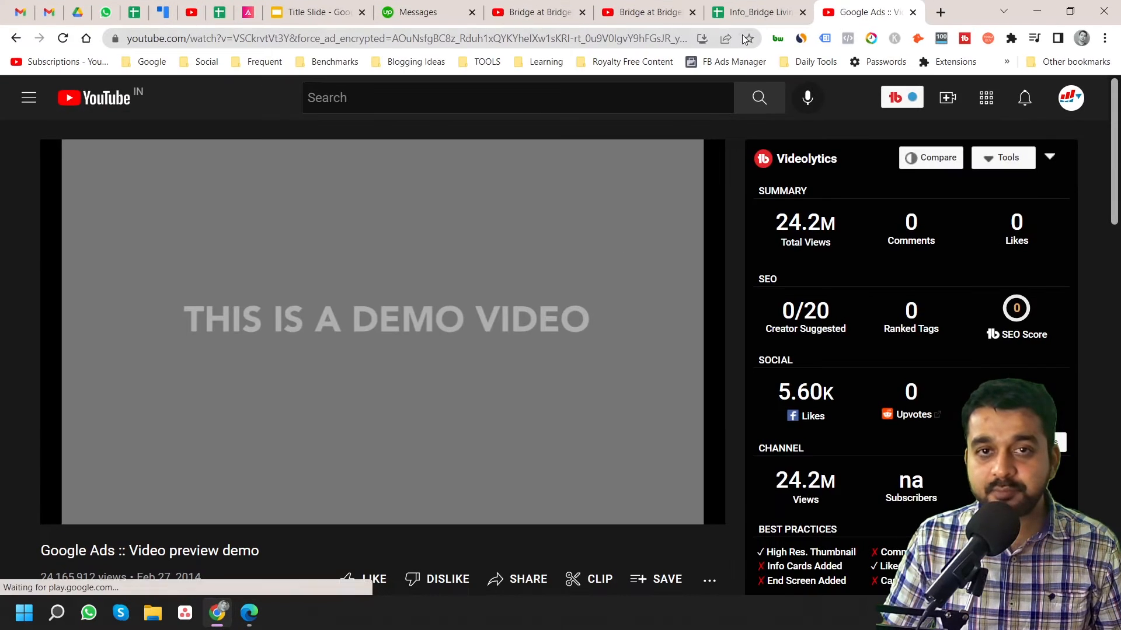
pyautogui.click(548, 39)
pyautogui.hotkey('ctrl', 'v')
pyautogui.press('Return')
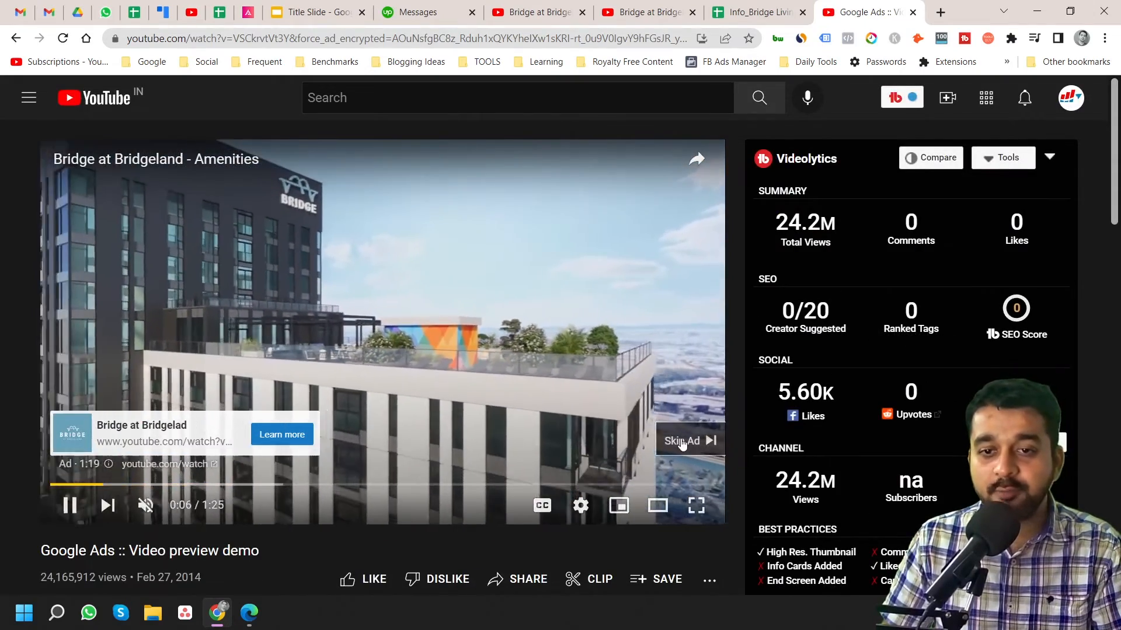
# Skip the previewed in-stream ad and examine the companion banner beside the demo video on the YouTube page
pyautogui.click(681, 442)
pyautogui.scroll(-5, 680, 439)
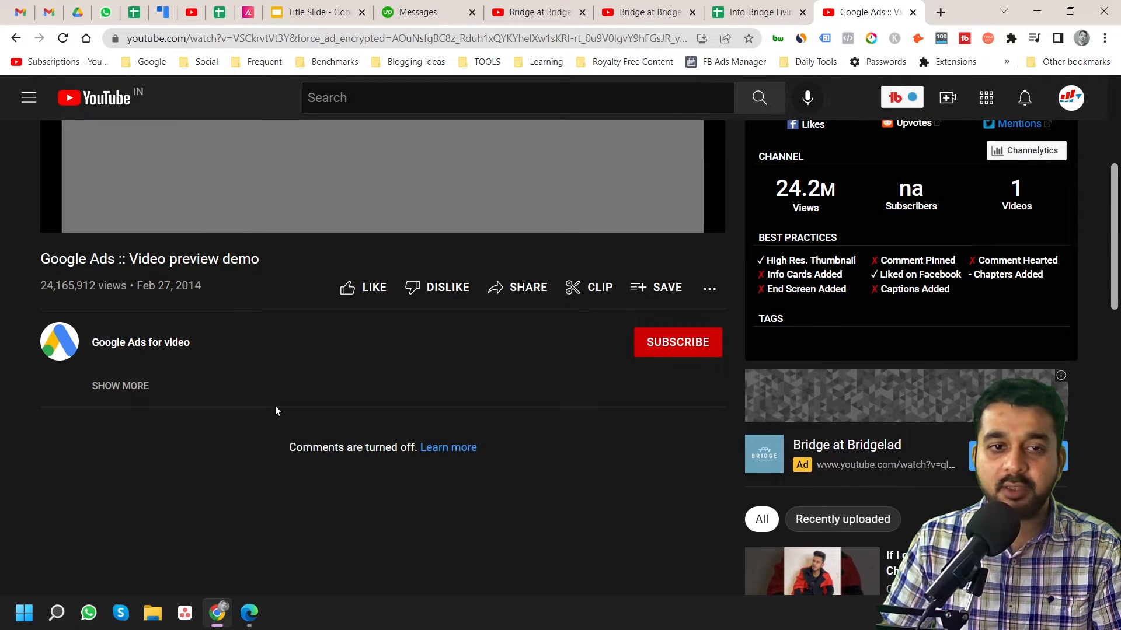
pyautogui.scroll(5, 275, 405)
pyautogui.scroll(-5, 718, 430)
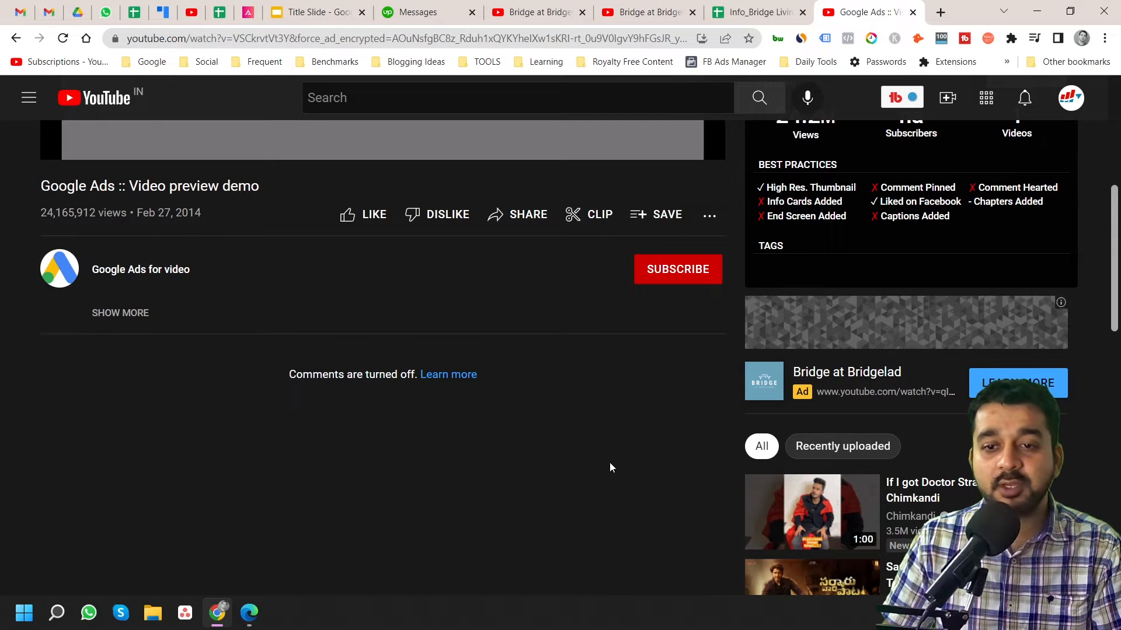
pyautogui.scroll(5, 608, 463)
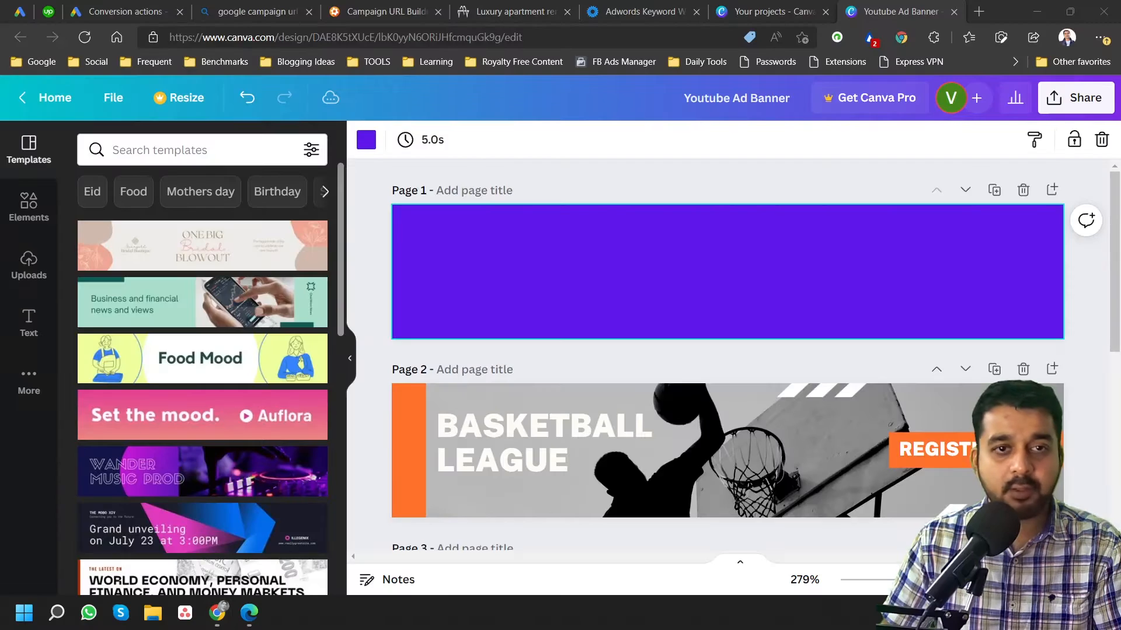
# Return to the new Google Ads campaign and set the companion banner to use an uploaded image
pyautogui.click(34, 11)
pyautogui.scroll(-3, 196, 461)
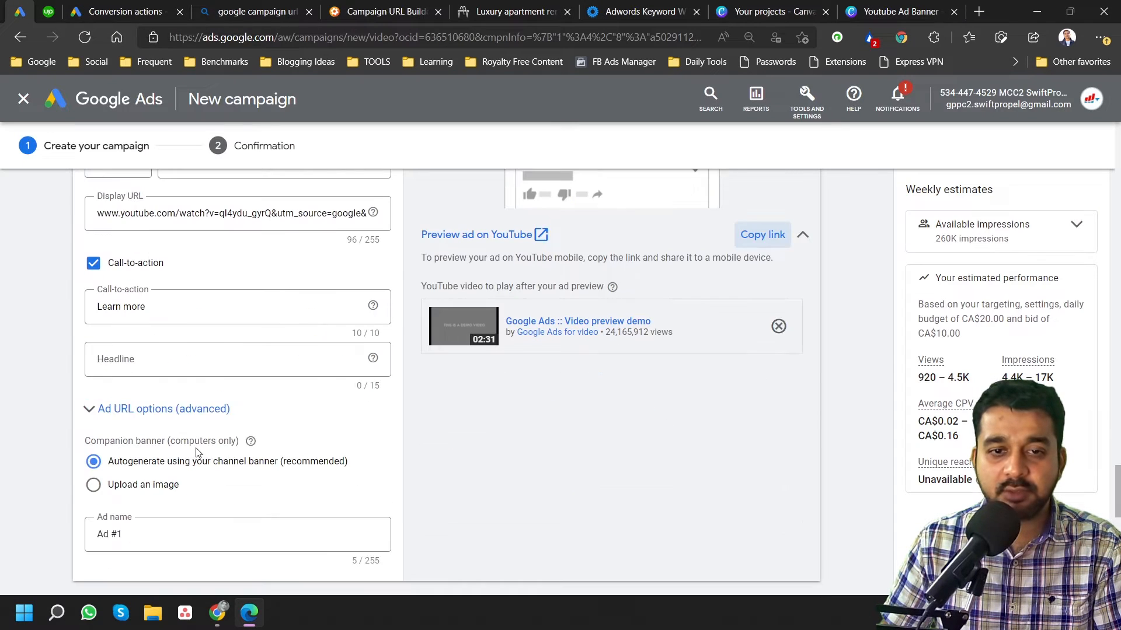
pyautogui.scroll(-2, 197, 443)
pyautogui.click(94, 393)
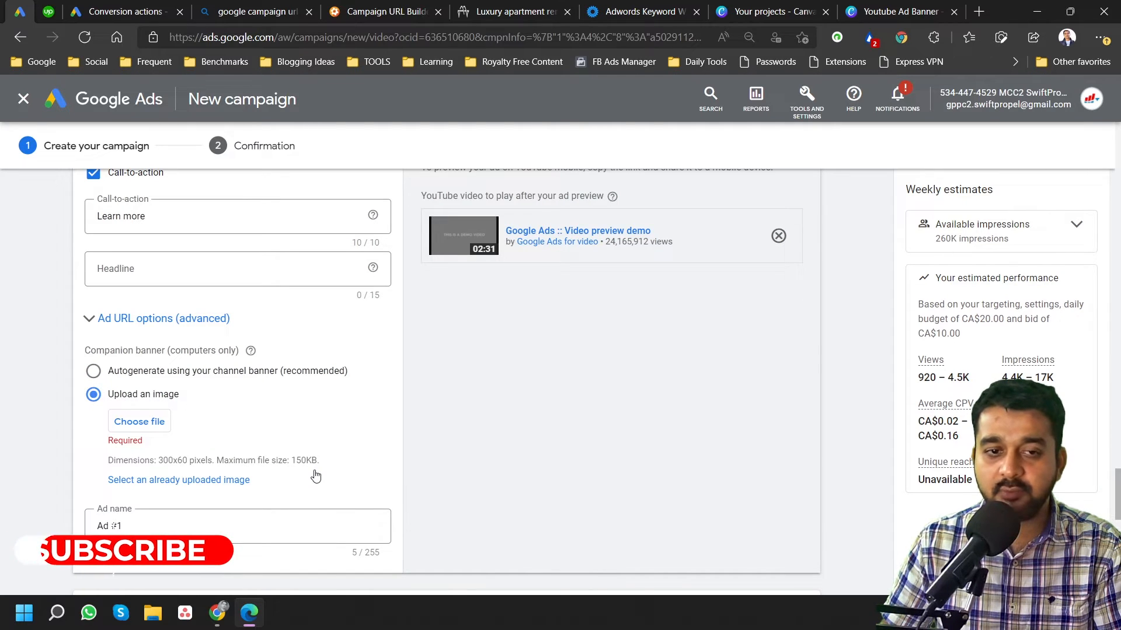
# Switch to Canva and create a new custom-size design of 300 × 60 px for the companion banner
pyautogui.click(863, 13)
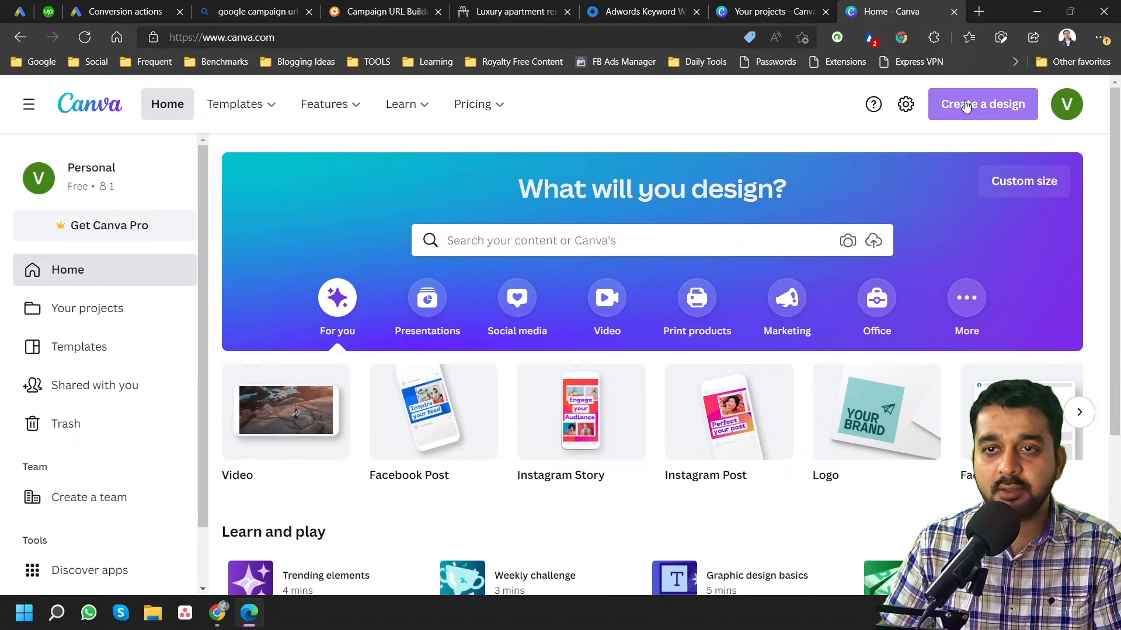
pyautogui.click(966, 104)
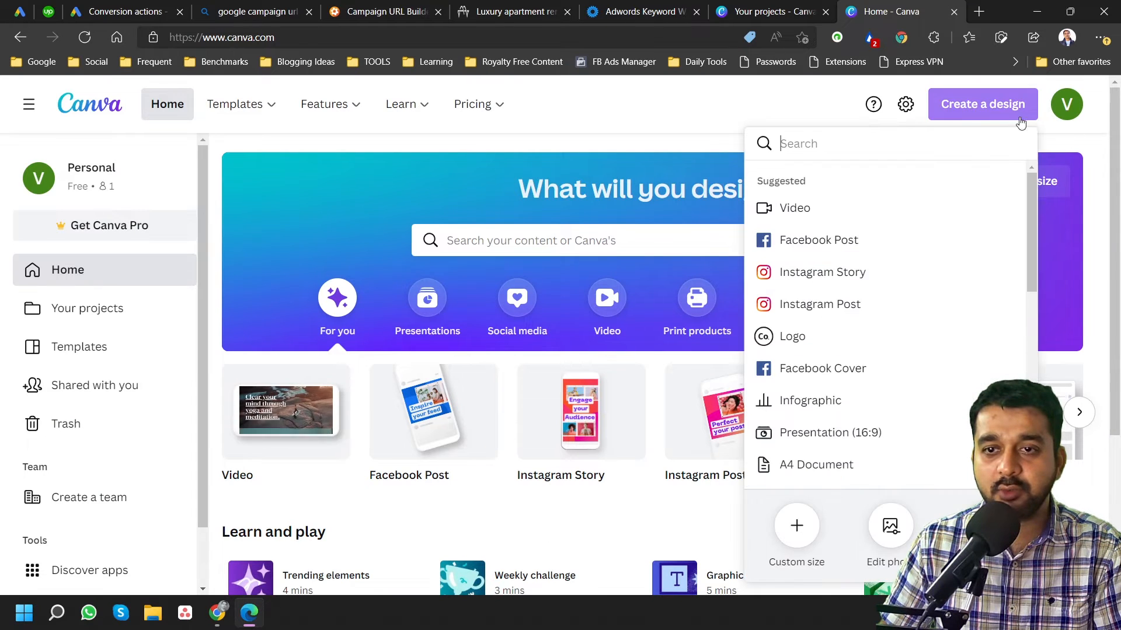
pyautogui.scroll(-3, 841, 408)
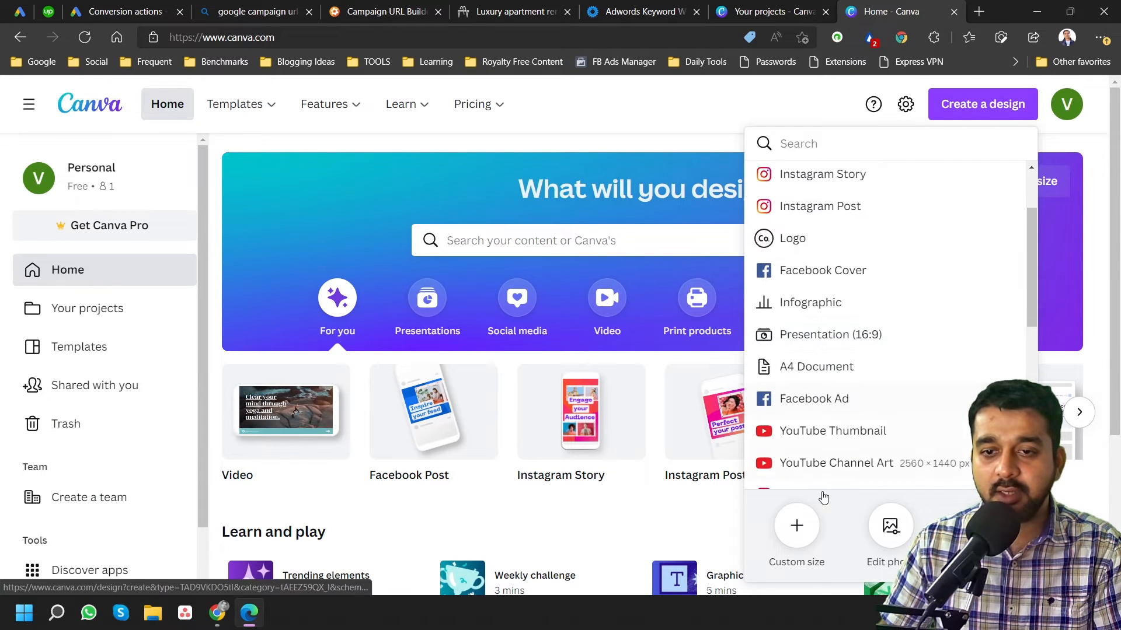
pyautogui.click(797, 525)
pyautogui.write('300')
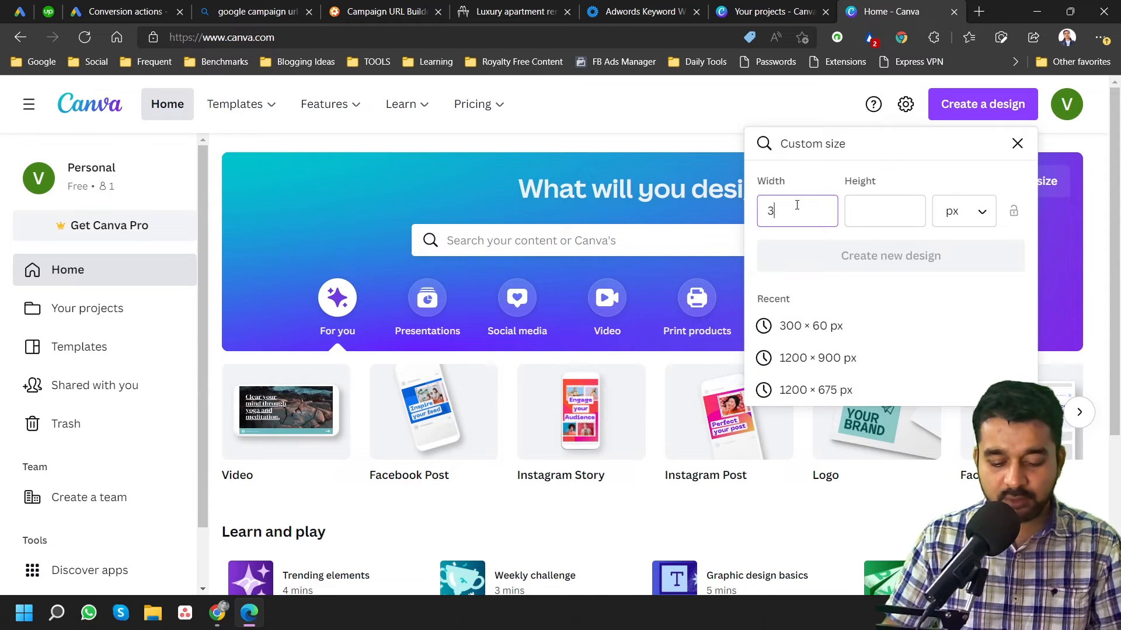
pyautogui.click(856, 200)
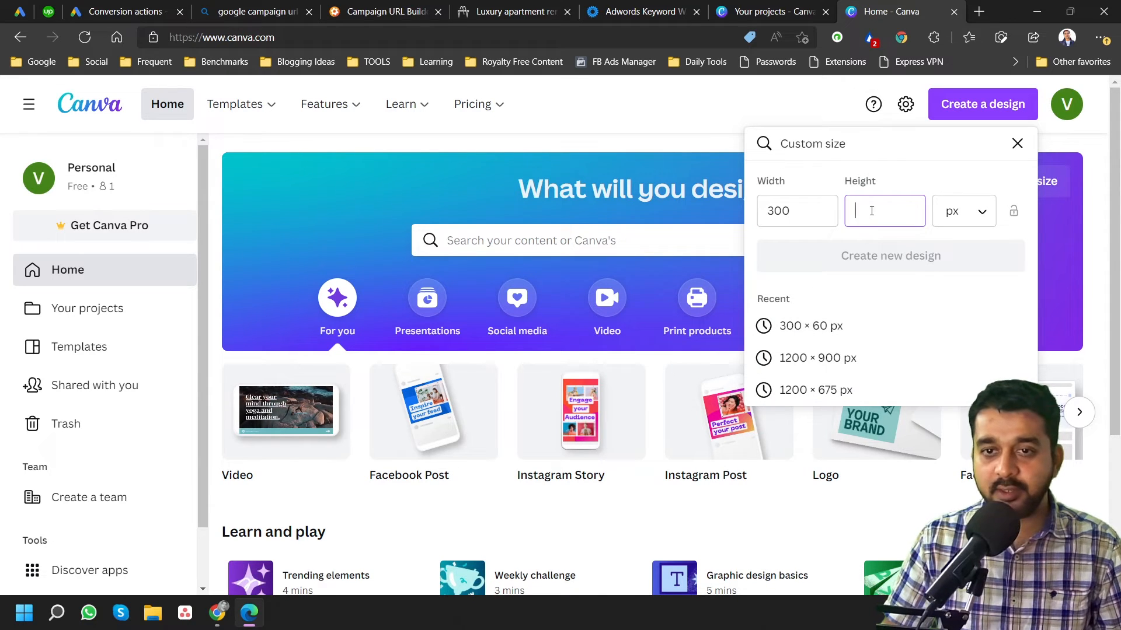
pyautogui.click(816, 328)
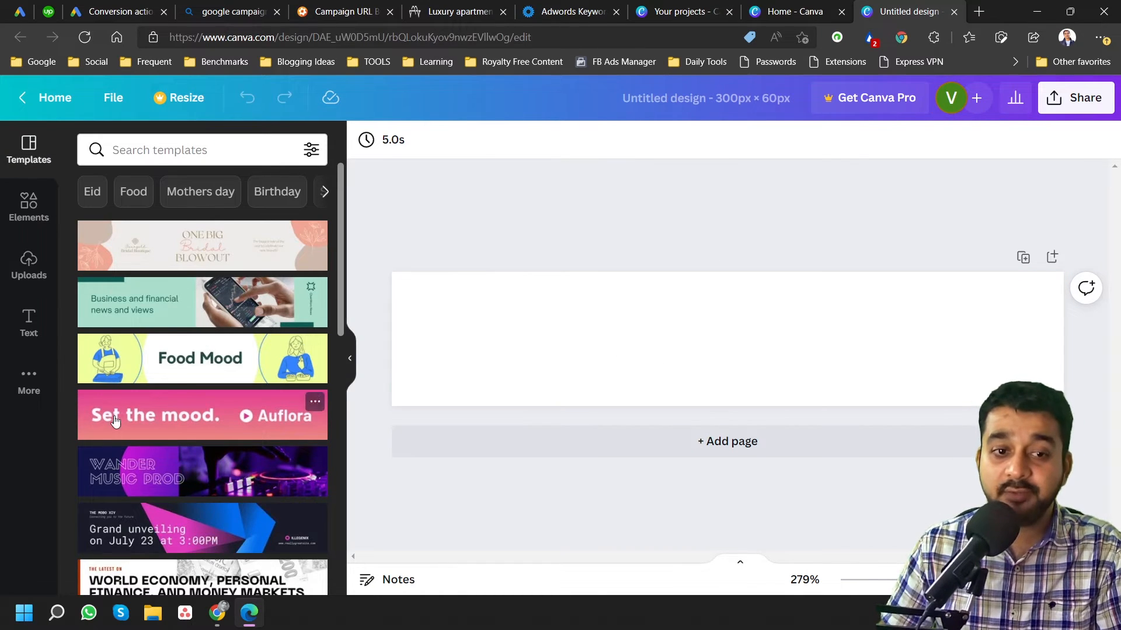
# Browse the banner templates and open the sharing options for the 1 & 2 Bedroom Rentals banner design
pyautogui.scroll(-3, 175, 380)
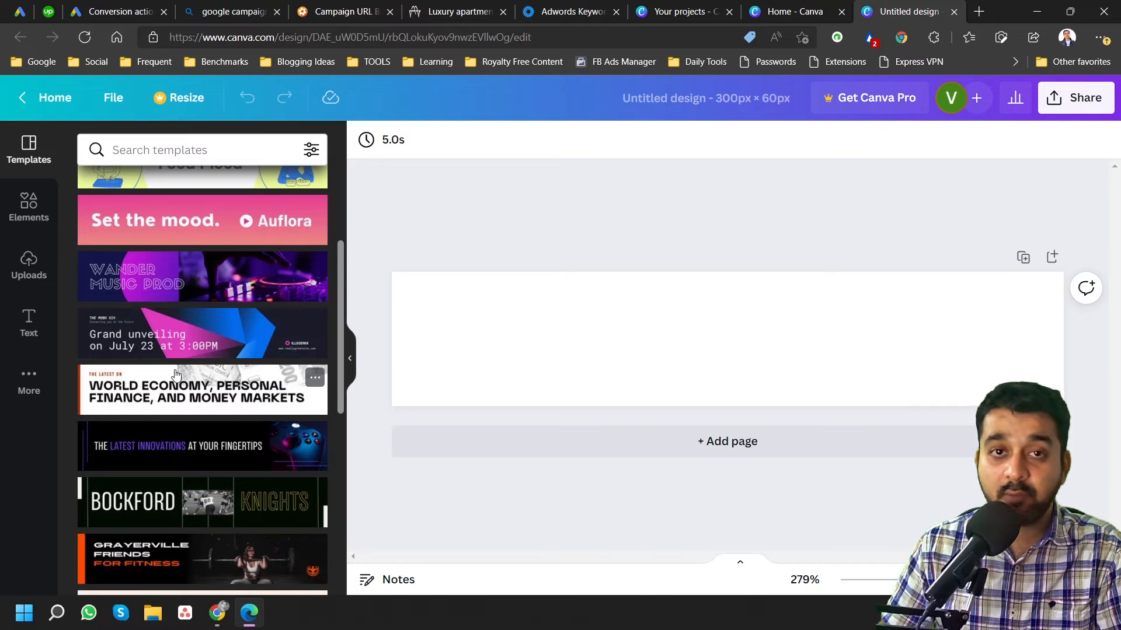
pyautogui.scroll(-3, 157, 458)
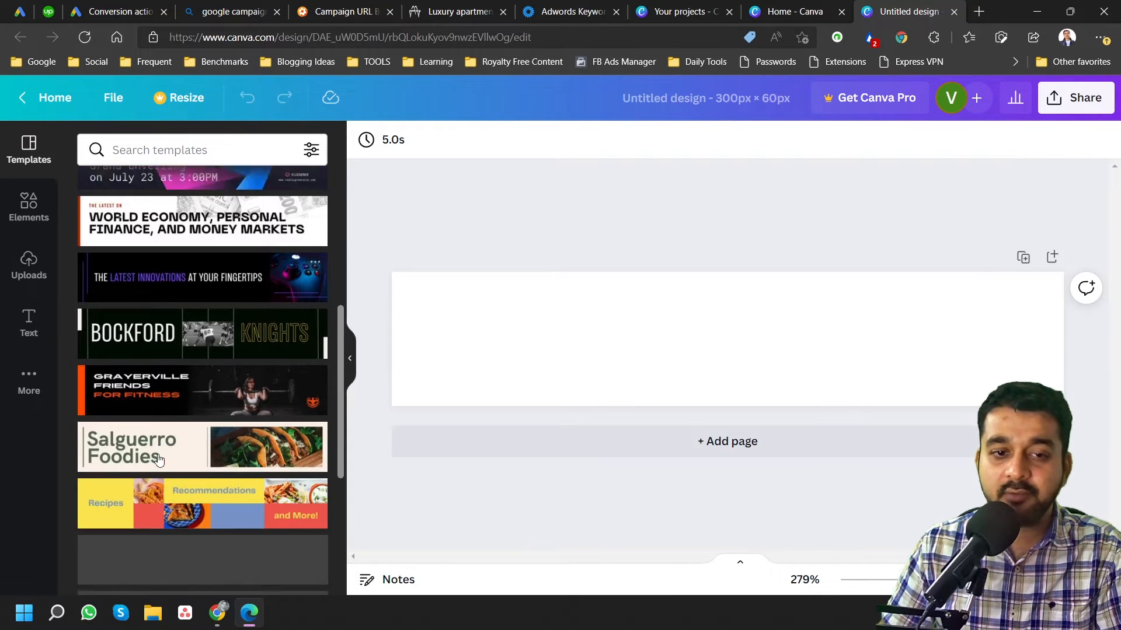
pyautogui.scroll(-1, 157, 459)
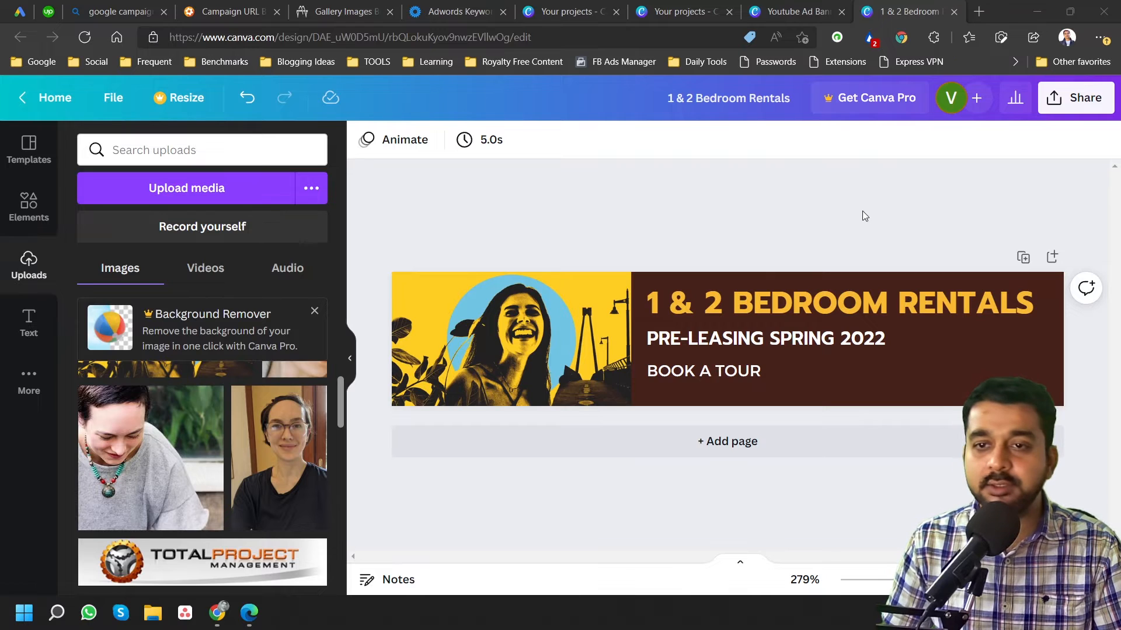
pyautogui.click(1077, 98)
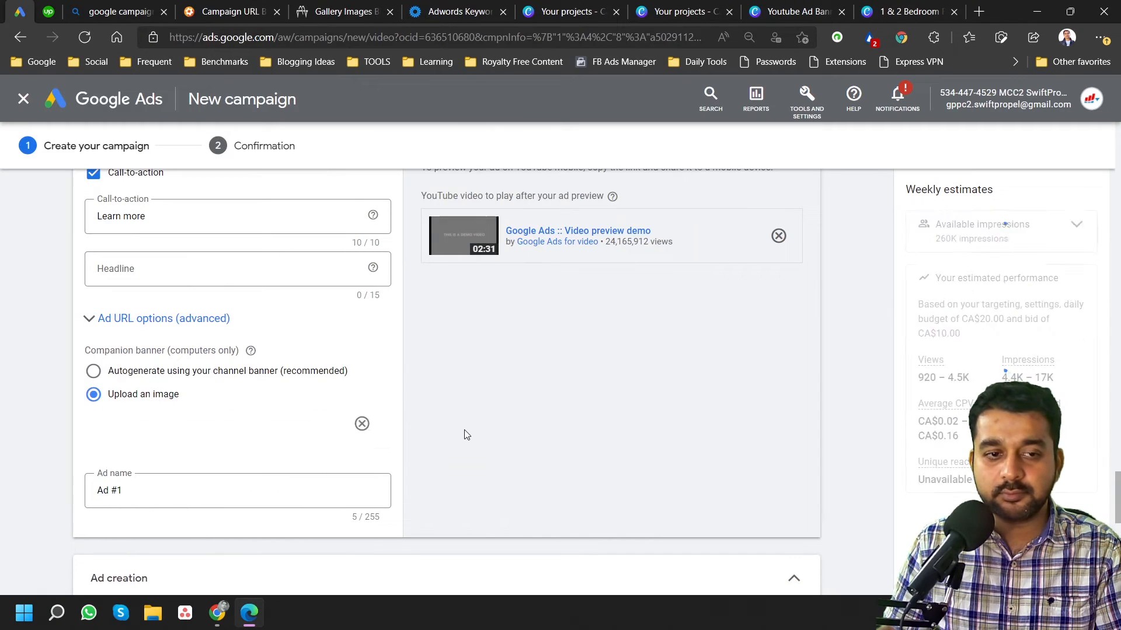
# Review the uploaded companion banner in the Google Ads campaign, copy the ad's preview link again and switch to Chrome
pyautogui.scroll(5, 628, 422)
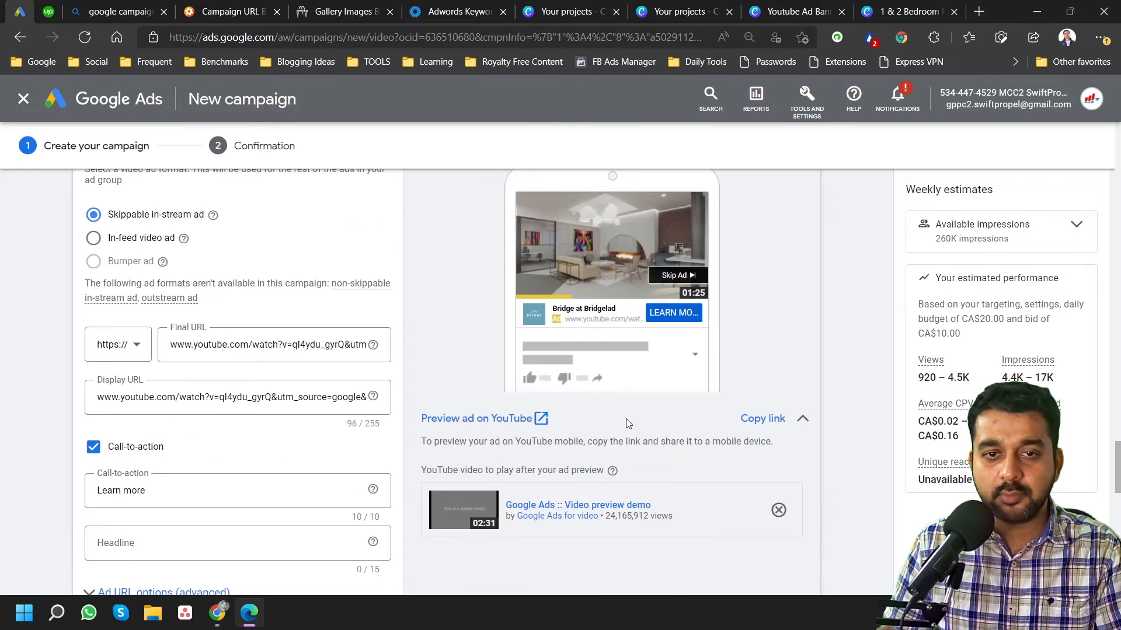
pyautogui.scroll(-3, 626, 421)
pyautogui.scroll(-3, 409, 426)
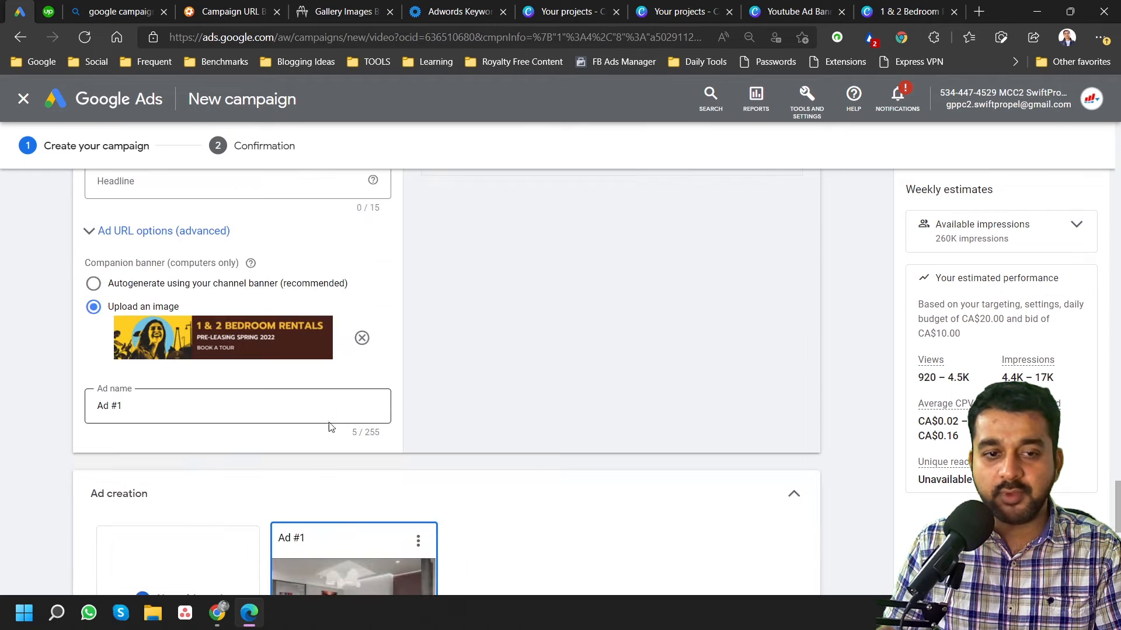
pyautogui.scroll(5, 280, 355)
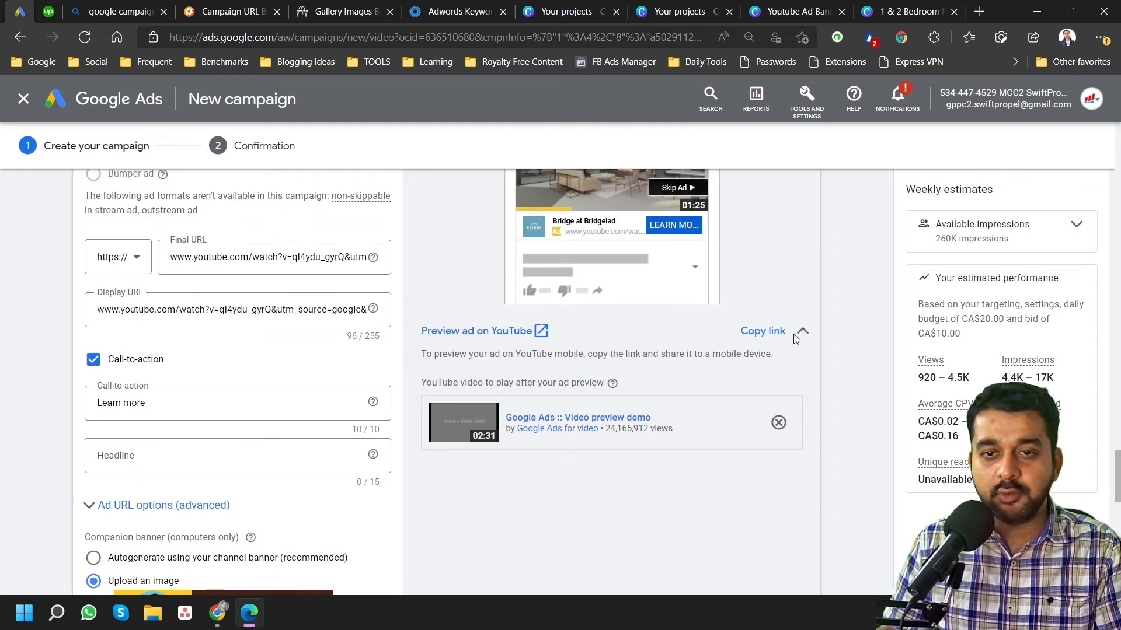
pyautogui.click(775, 332)
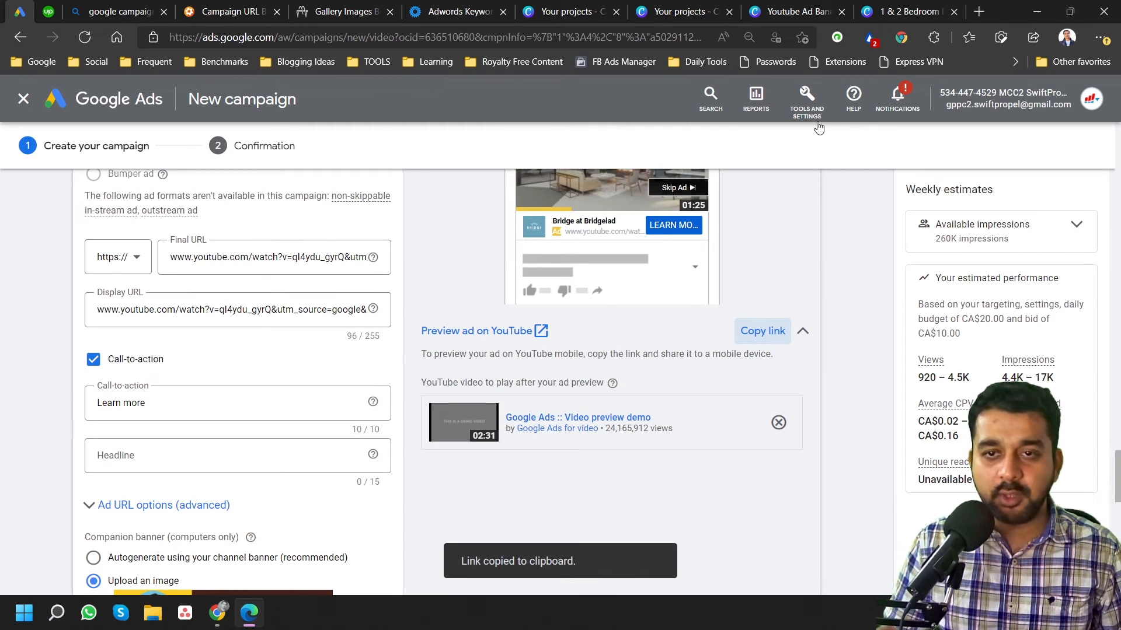
pyautogui.click(224, 620)
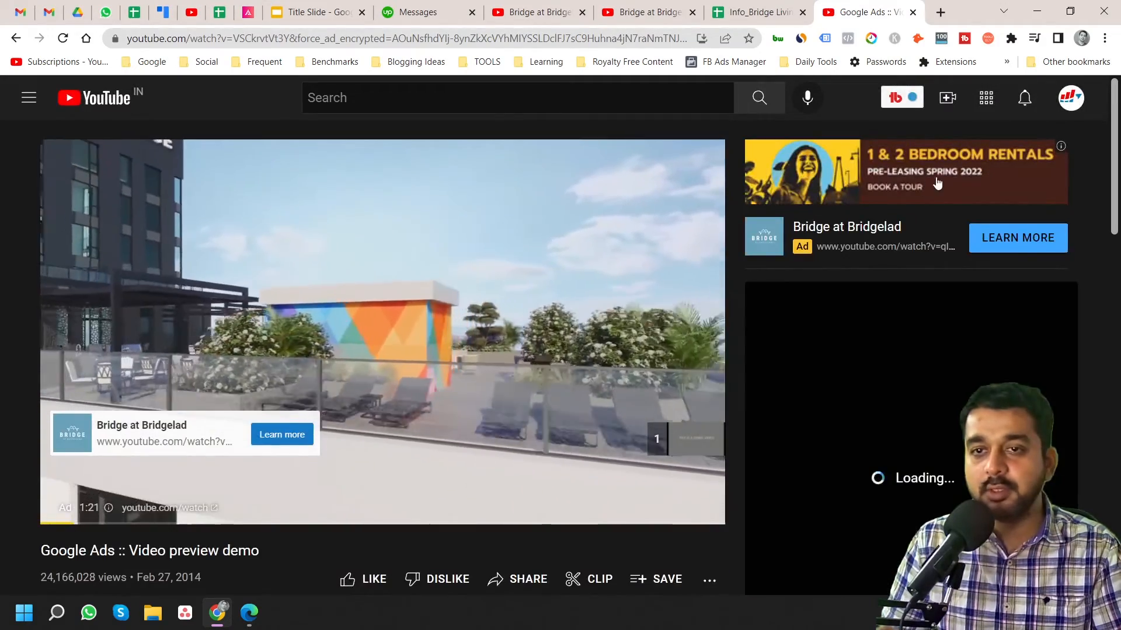
# Examine how the 1 & 2 Bedroom Rentals companion banner appears beside the video in the YouTube ad preview
pyautogui.scroll(-7, 880, 367)
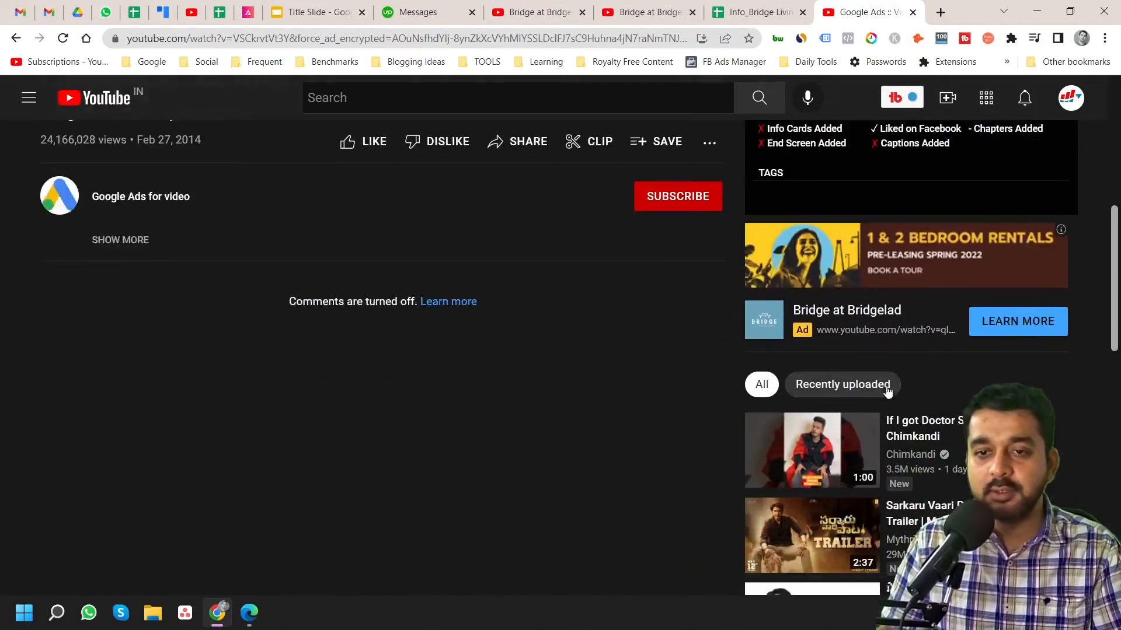
pyautogui.scroll(6, 701, 348)
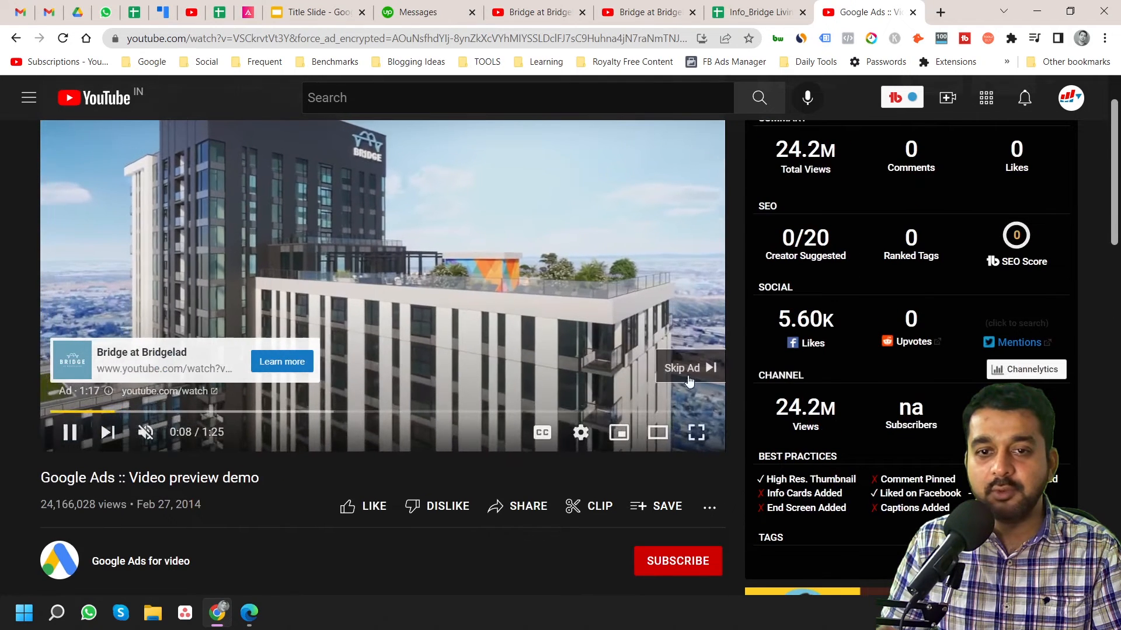
pyautogui.scroll(-5, 632, 470)
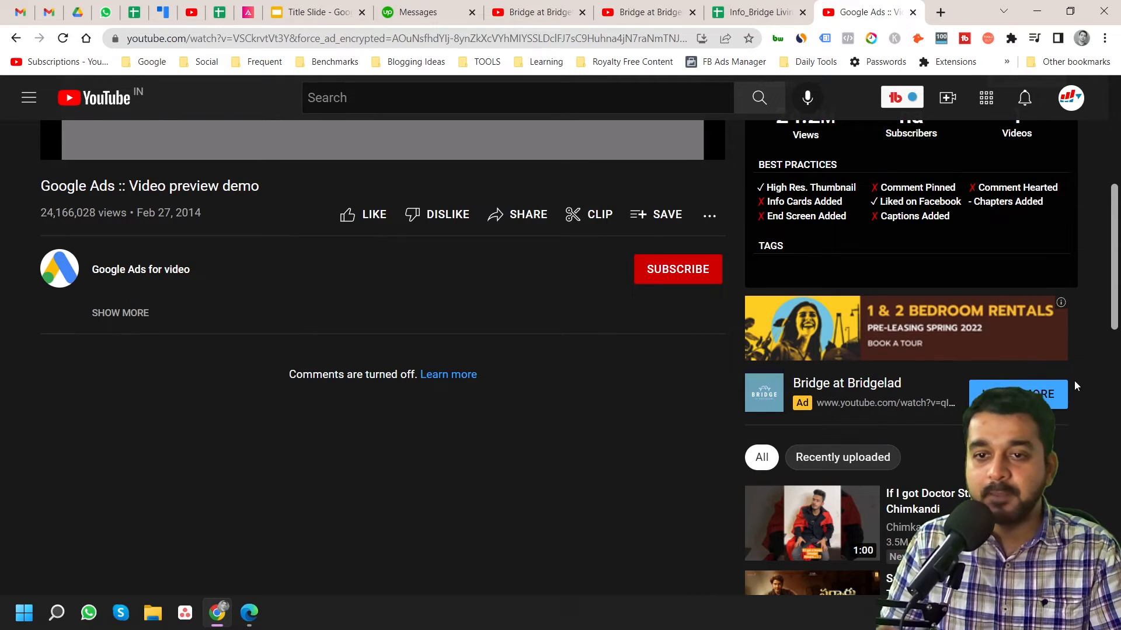
pyautogui.moveTo(259, 617)
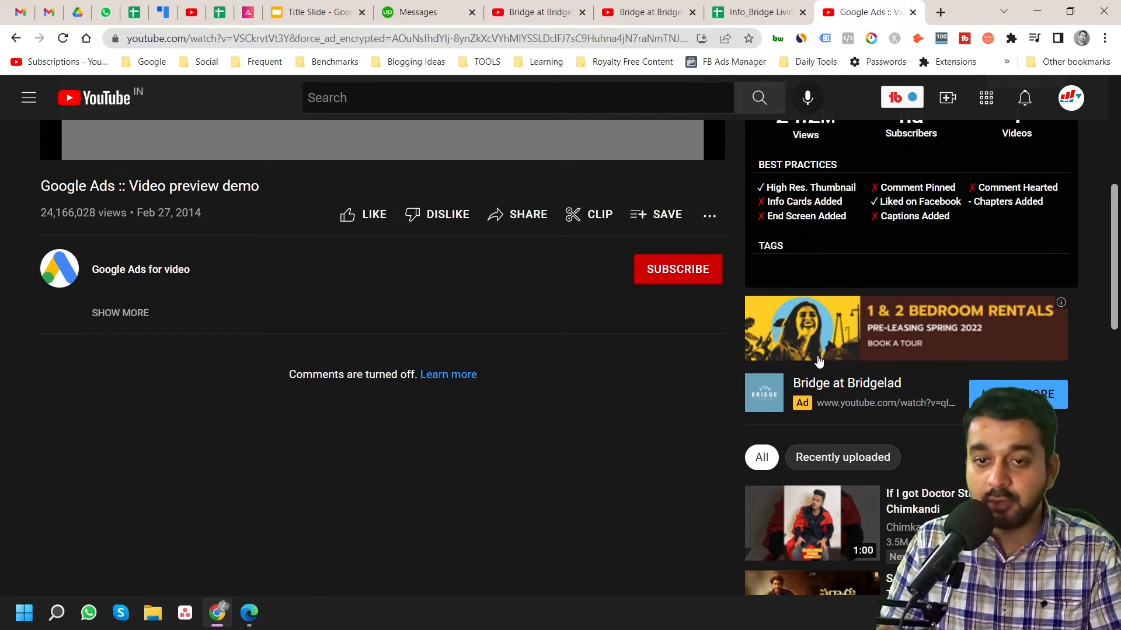
# Switch back to Google Ads in Edge and review the ad's URLs, call-to-action, companion banner and ad name
pyautogui.click(245, 615)
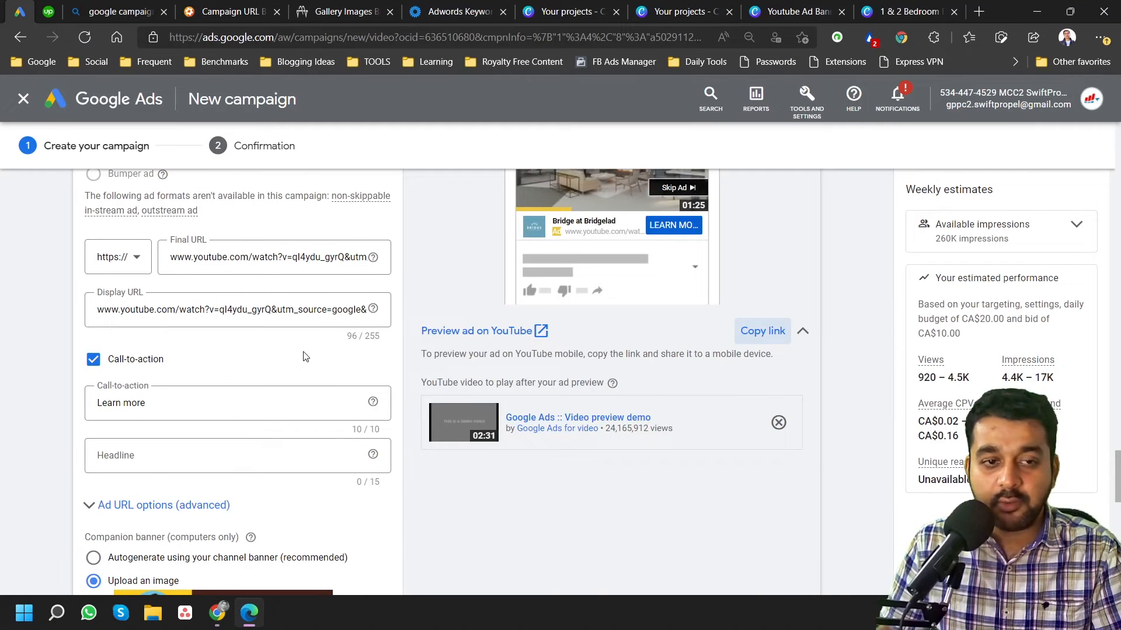
pyautogui.scroll(-5, 303, 357)
pyautogui.scroll(5, 304, 356)
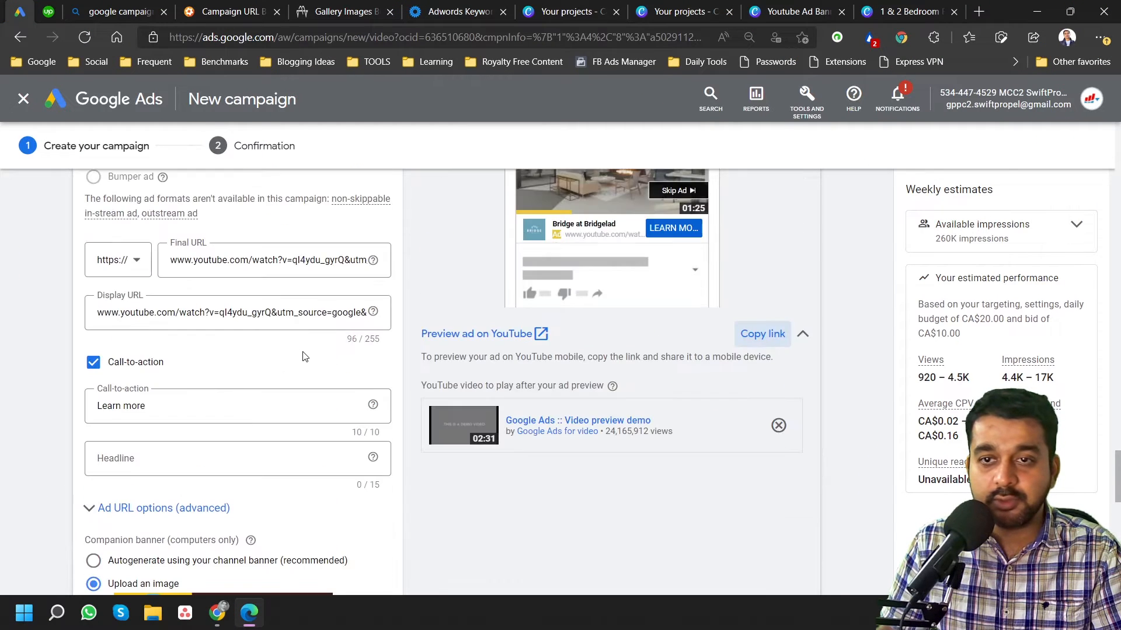
pyautogui.scroll(-7, 303, 356)
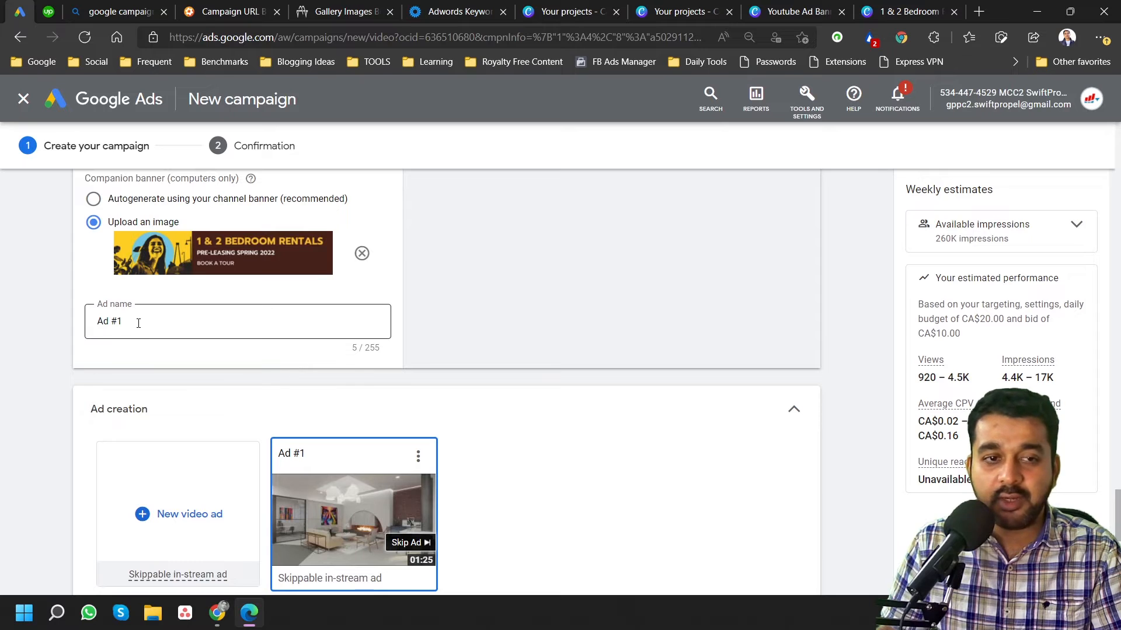
pyautogui.click(138, 323)
pyautogui.click(504, 319)
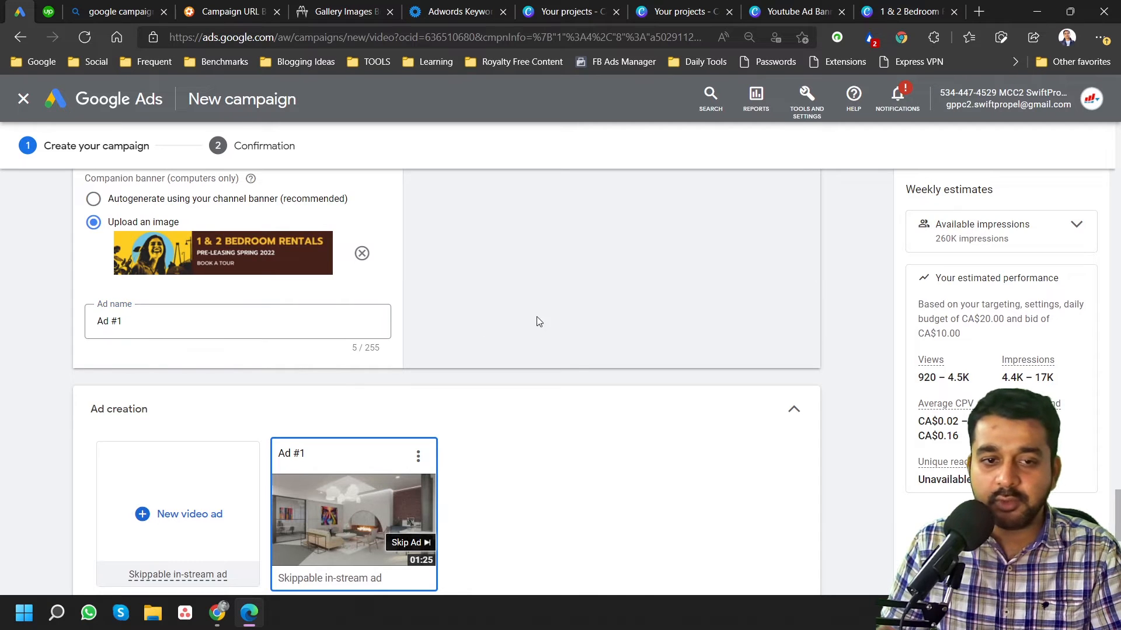
# Set the ad group's maximum CPV bid to CA$10.00, then create the campaign and continue to it
pyautogui.scroll(-10, 536, 320)
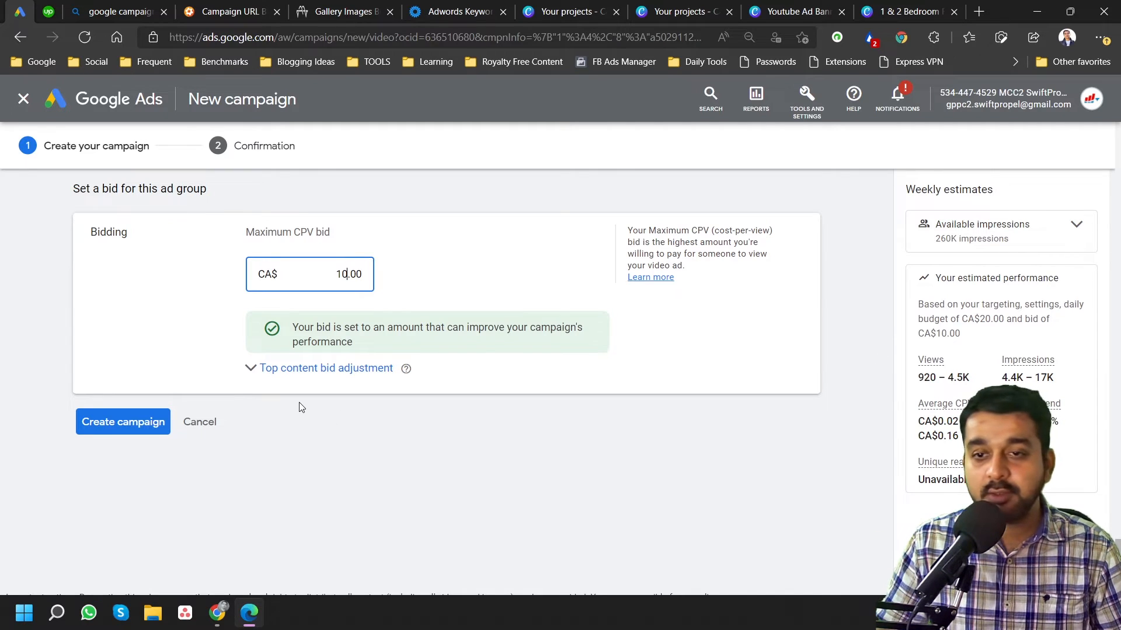
pyautogui.click(130, 429)
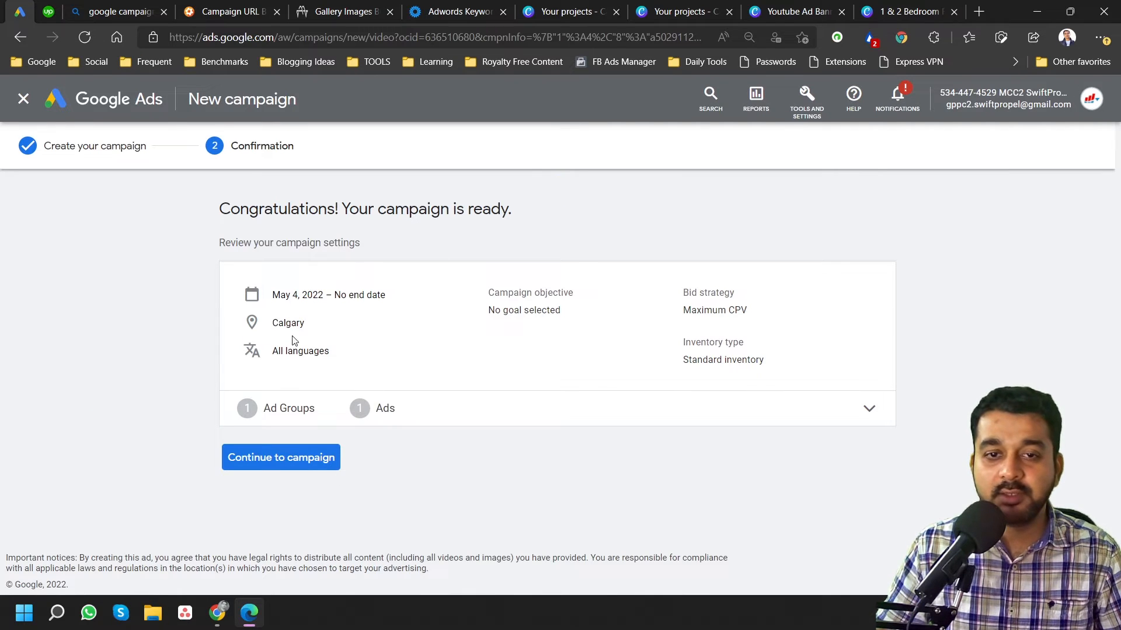
pyautogui.click(281, 457)
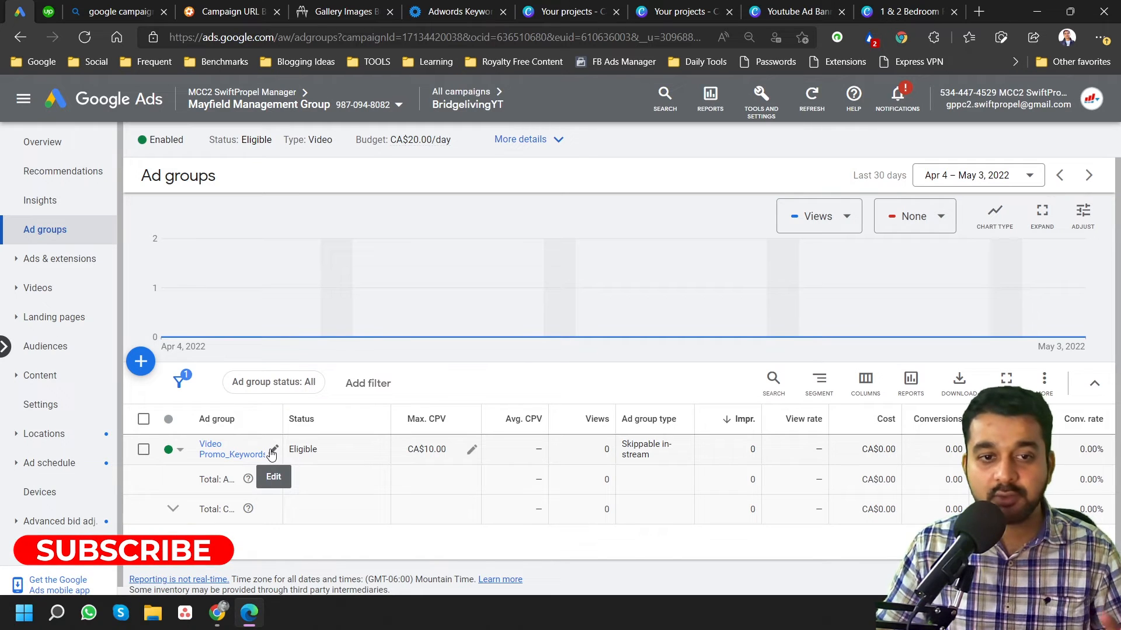
# Duplicate the Video Promo_Keywords ad group by copying and pasting it into the BridgelivingYT campaign, without pausing the new ad group
pyautogui.click(144, 451)
pyautogui.click(231, 388)
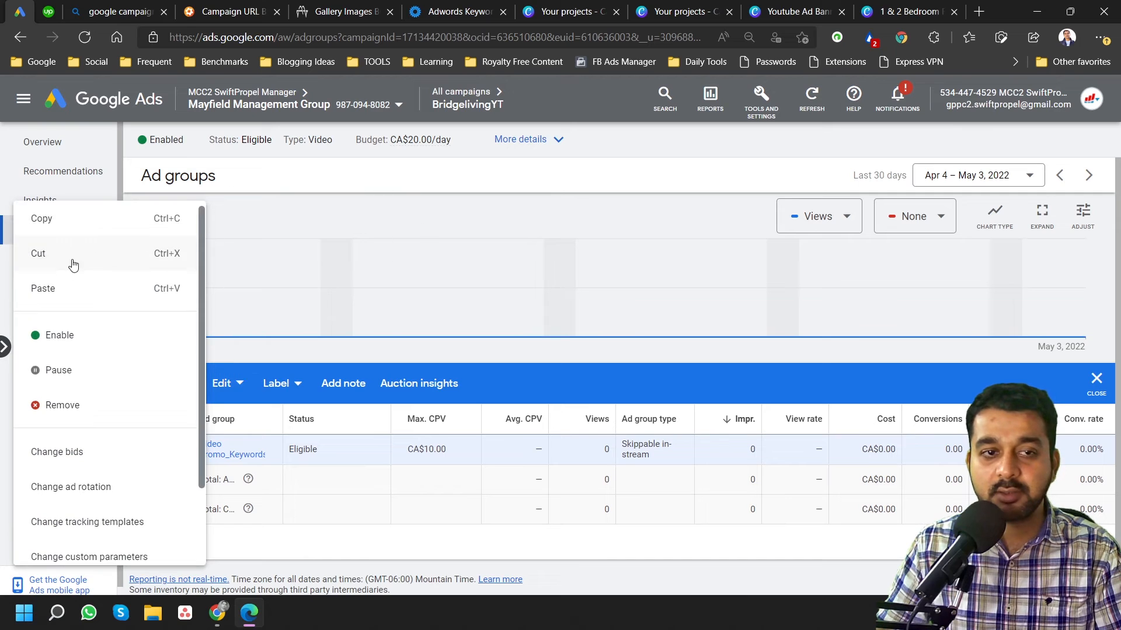
pyautogui.click(71, 229)
pyautogui.click(239, 388)
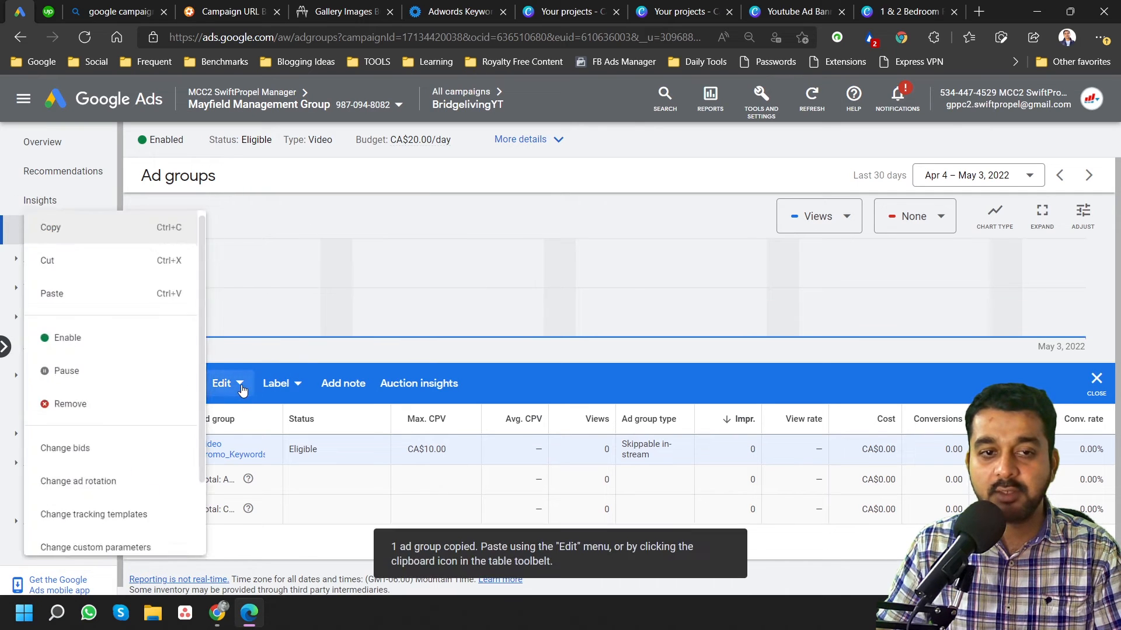
pyautogui.click(87, 292)
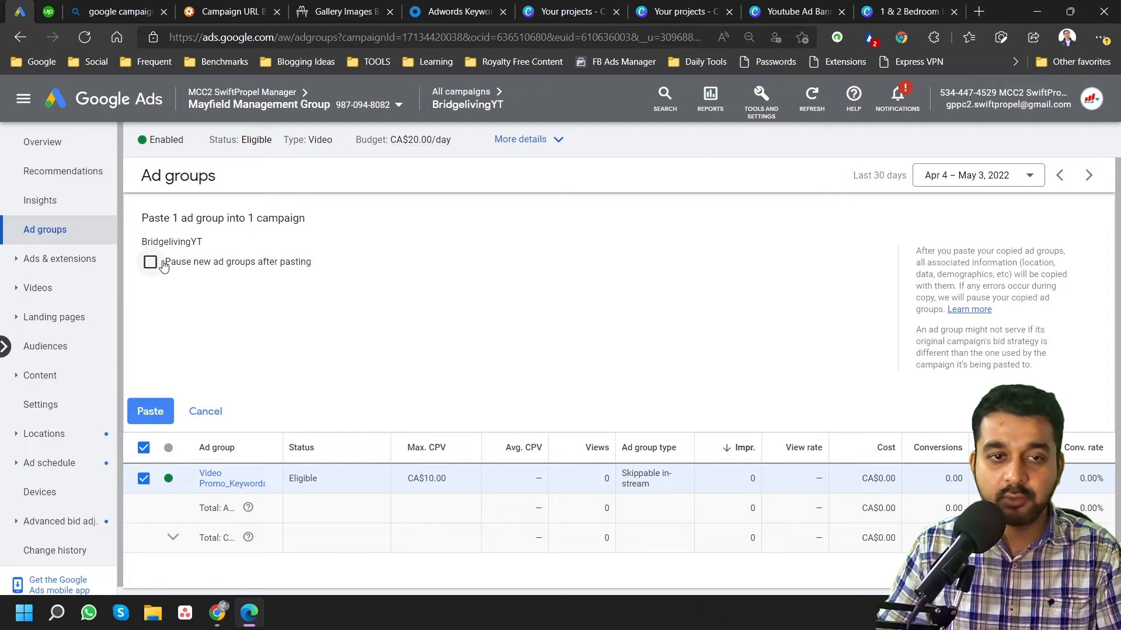
pyautogui.click(150, 412)
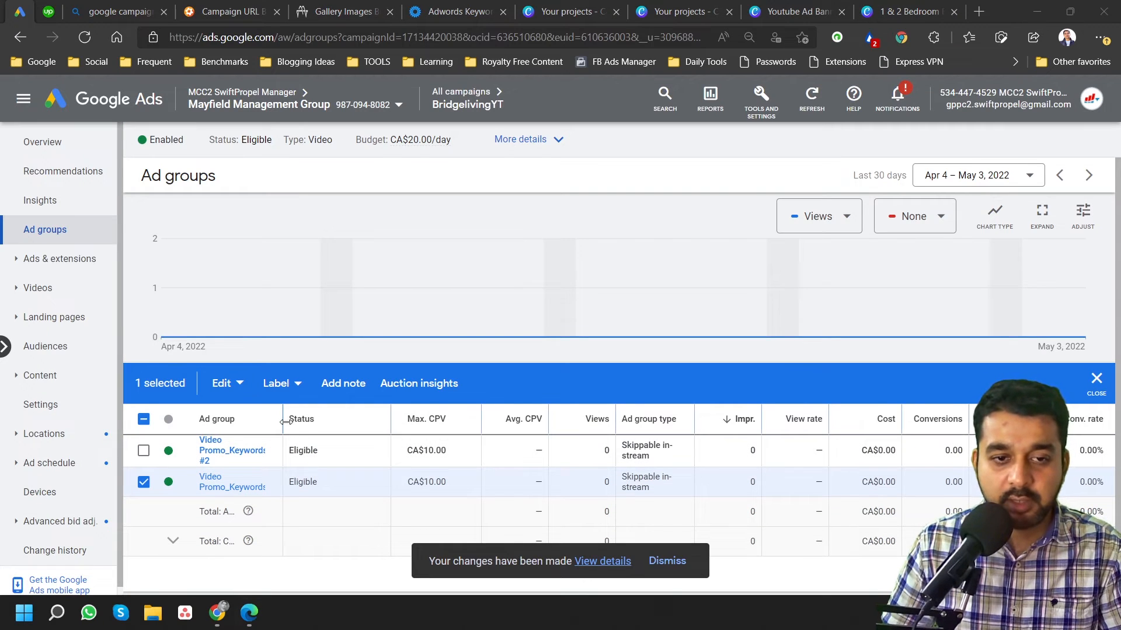
# Widen the ad group name column and rename the Video Promo_Keywords #2 ad group as Video Promo_Topics
pyautogui.doubleClick(282, 416)
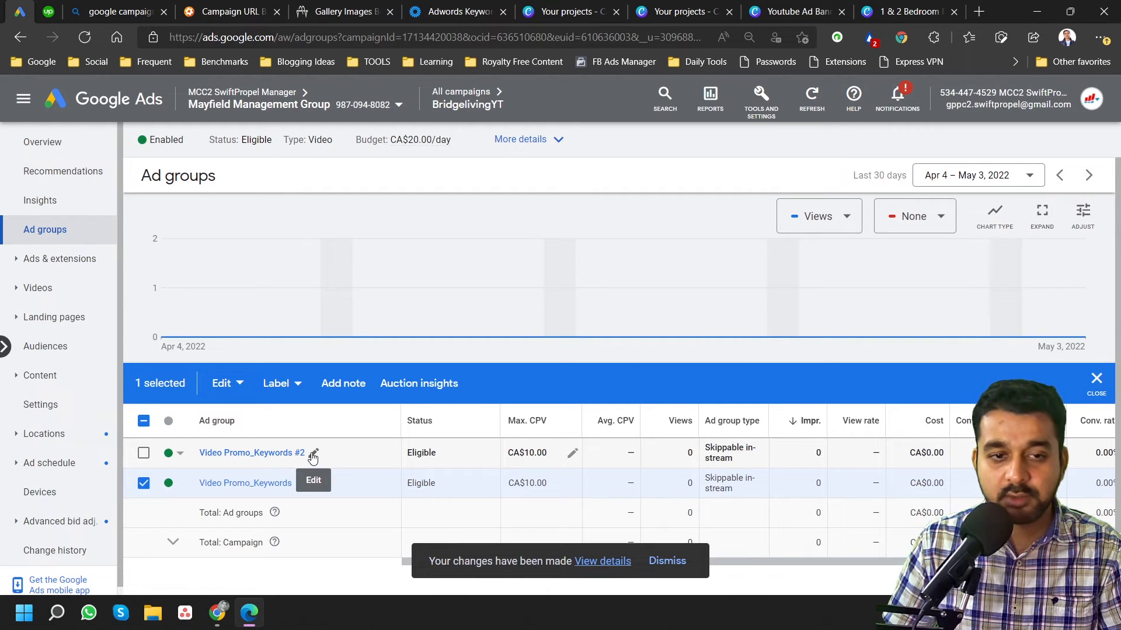
pyautogui.click(314, 456)
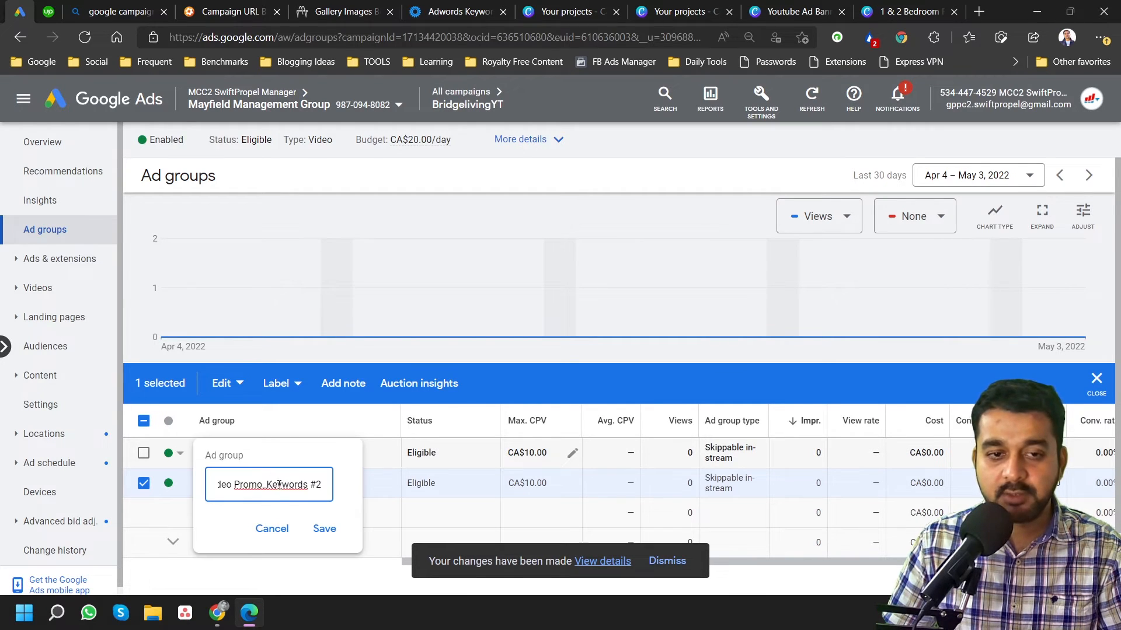
pyautogui.moveTo(268, 485); pyautogui.dragTo(435, 494)
pyautogui.write('Topic')
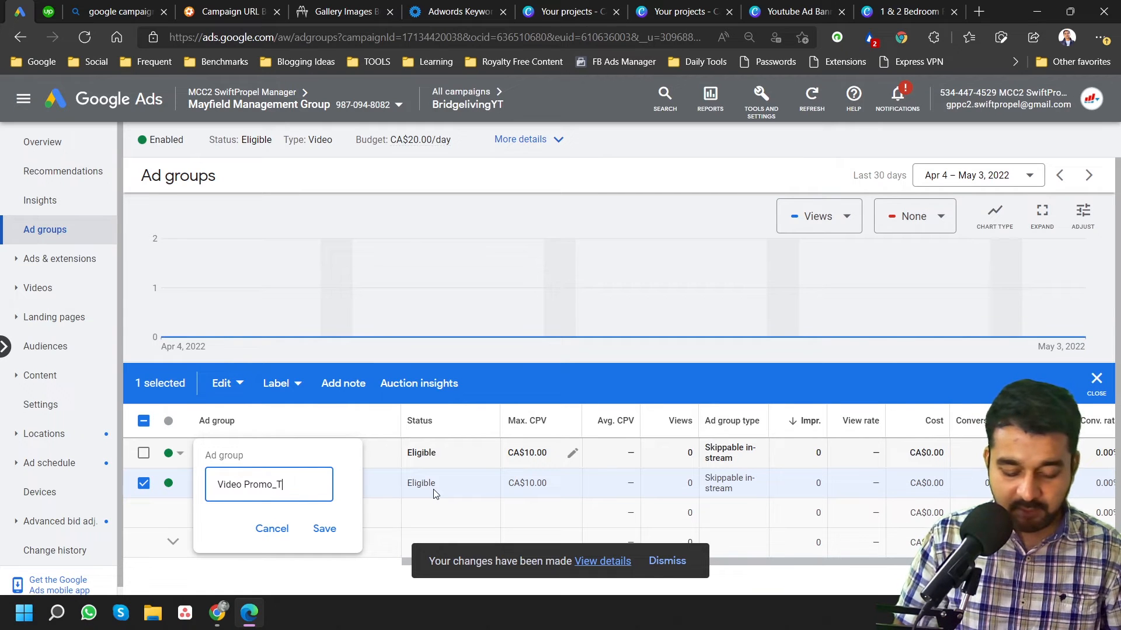
pyautogui.click(331, 531)
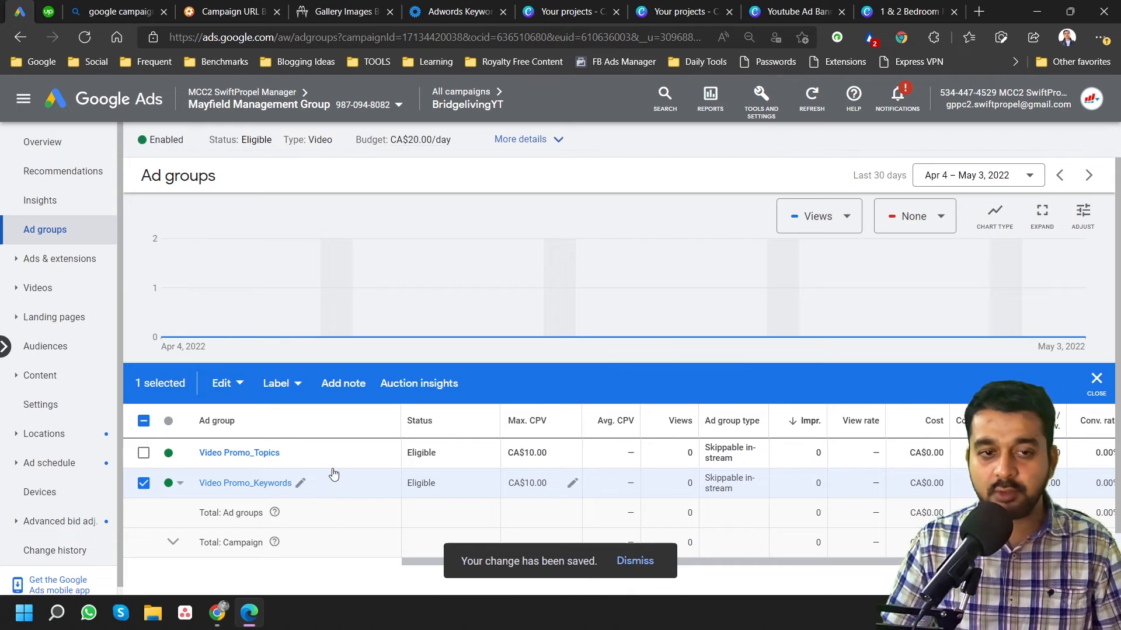
pyautogui.click(143, 484)
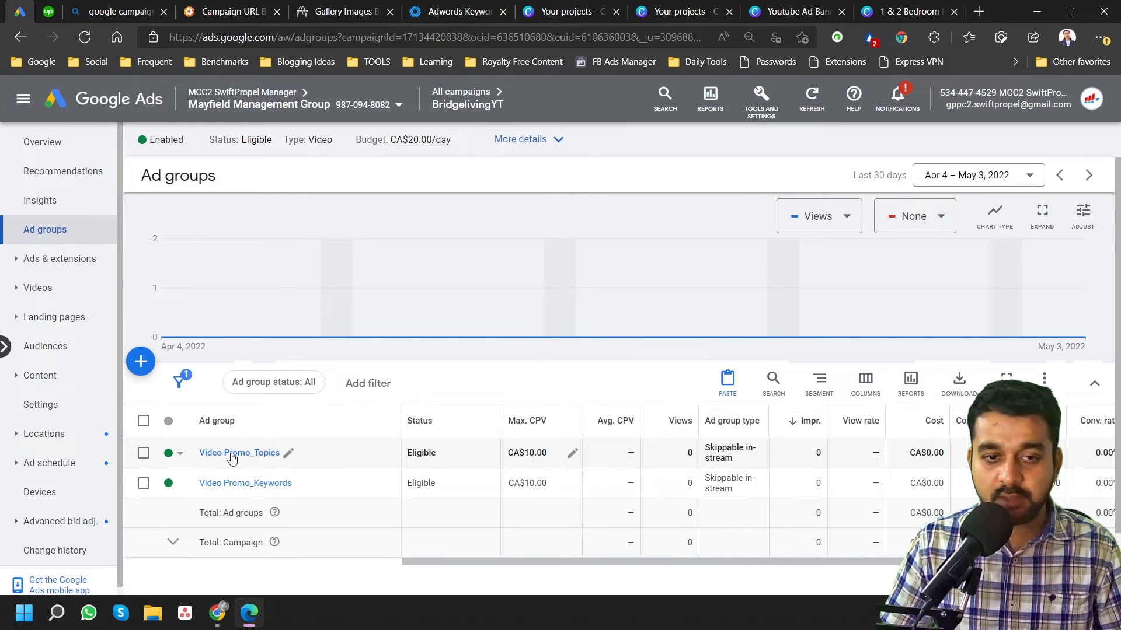
# Open the Video Promo_Topics ad group and permanently remove all its display/video keywords
pyautogui.click(232, 454)
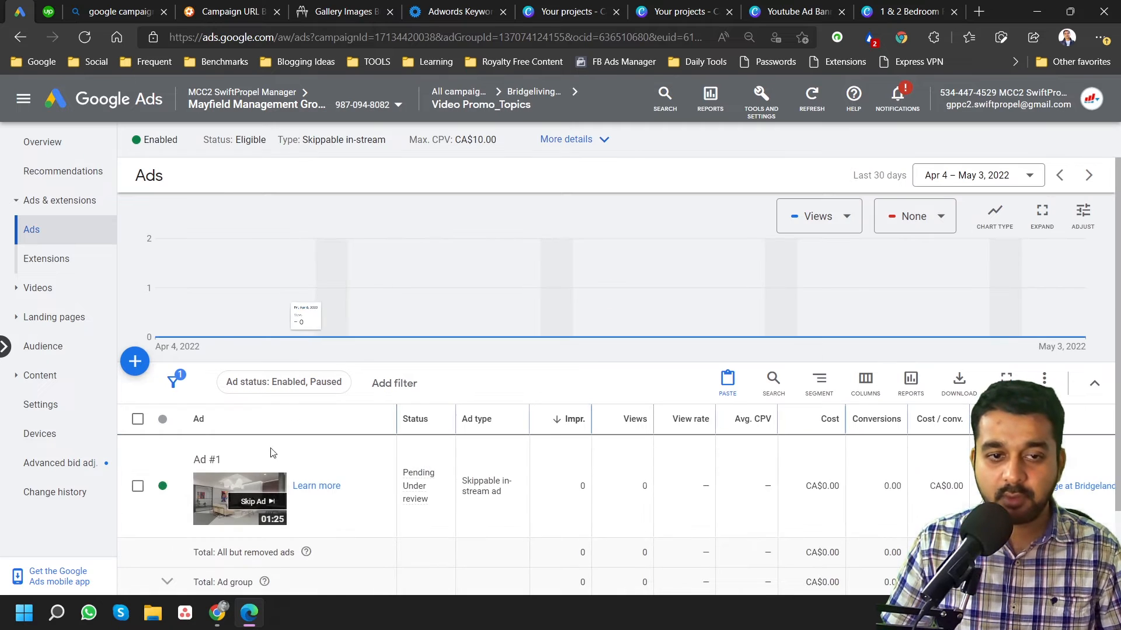
pyautogui.click(49, 376)
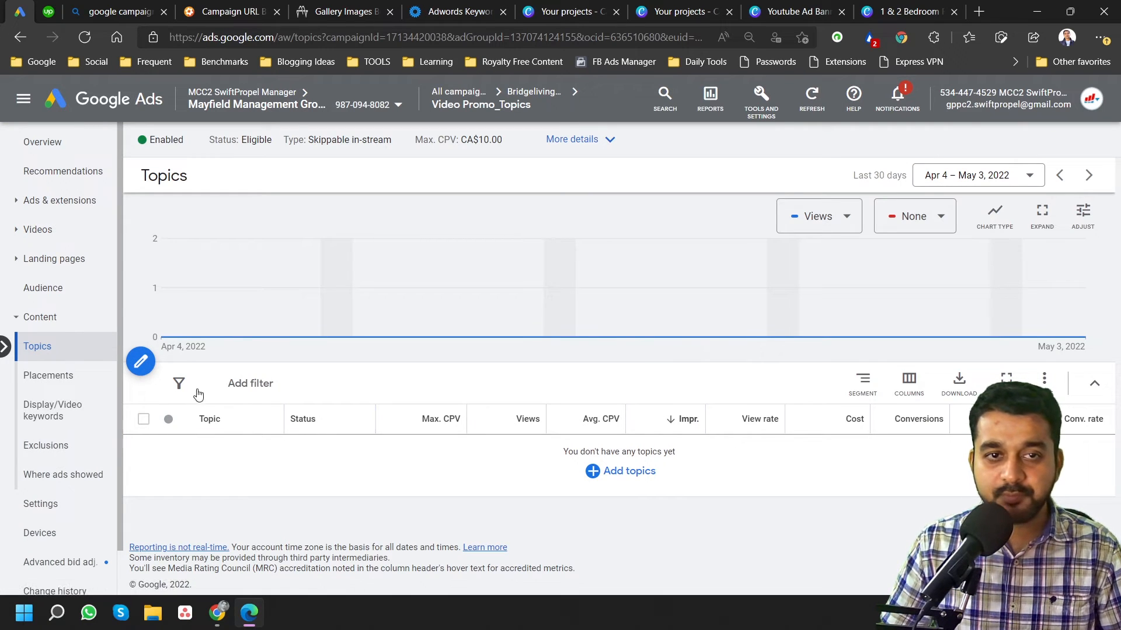
pyautogui.click(56, 413)
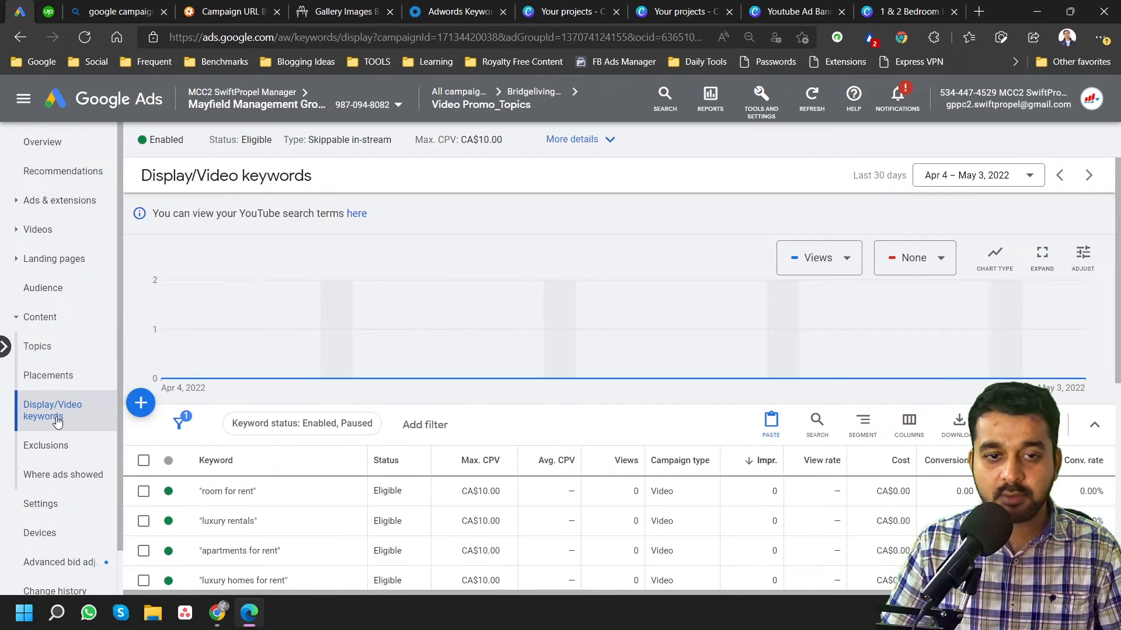
pyautogui.scroll(-2, 256, 431)
pyautogui.click(144, 369)
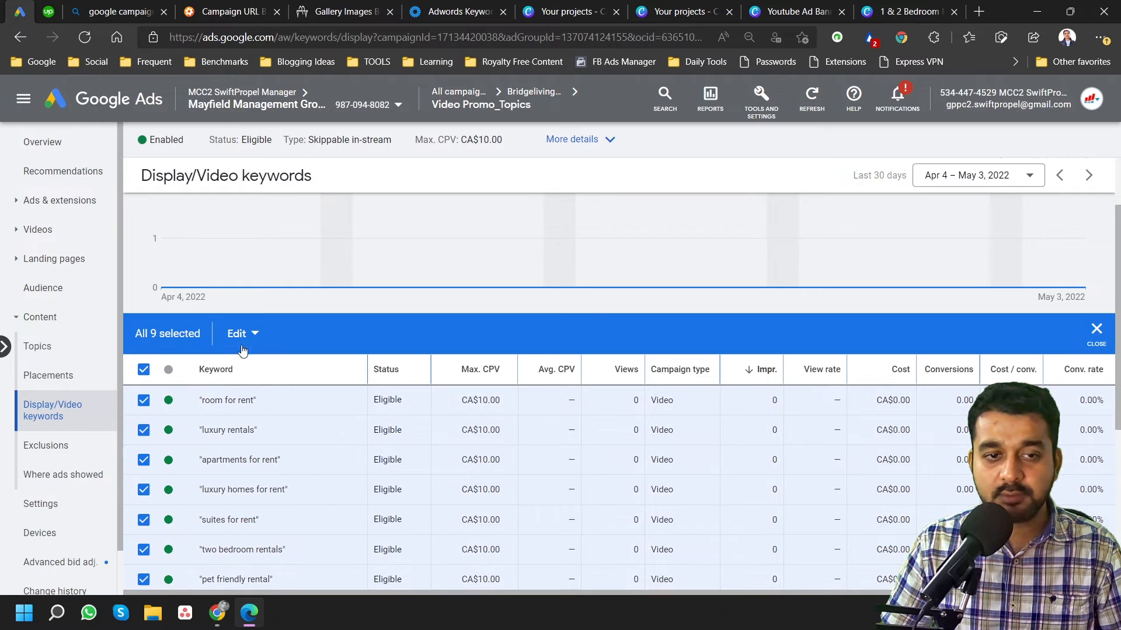
pyautogui.click(256, 342)
pyautogui.click(125, 347)
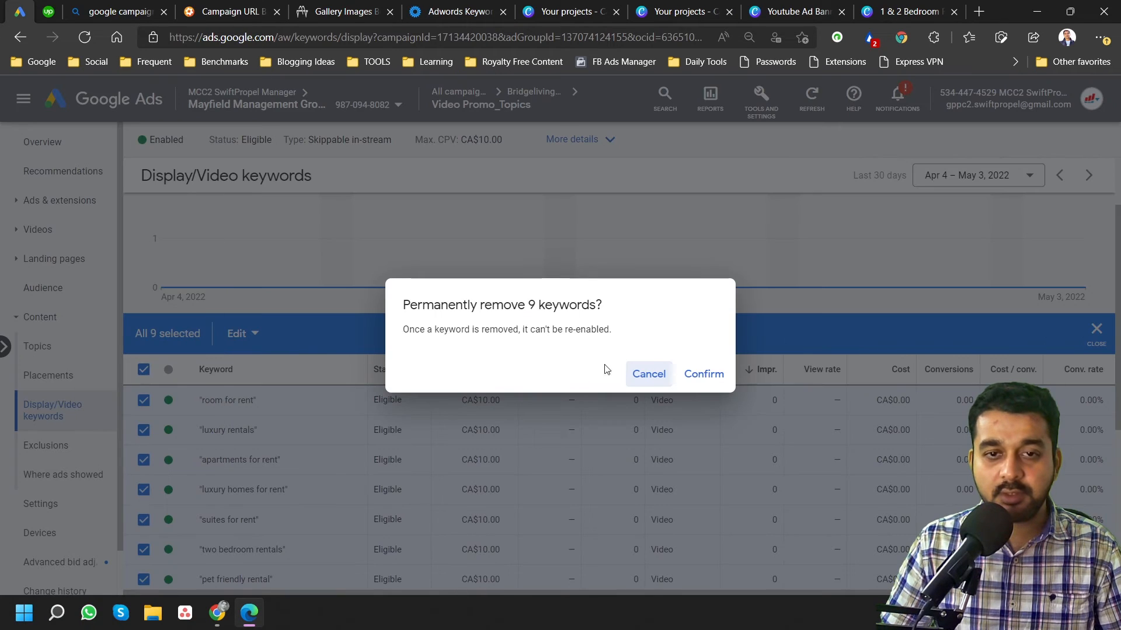
pyautogui.click(695, 377)
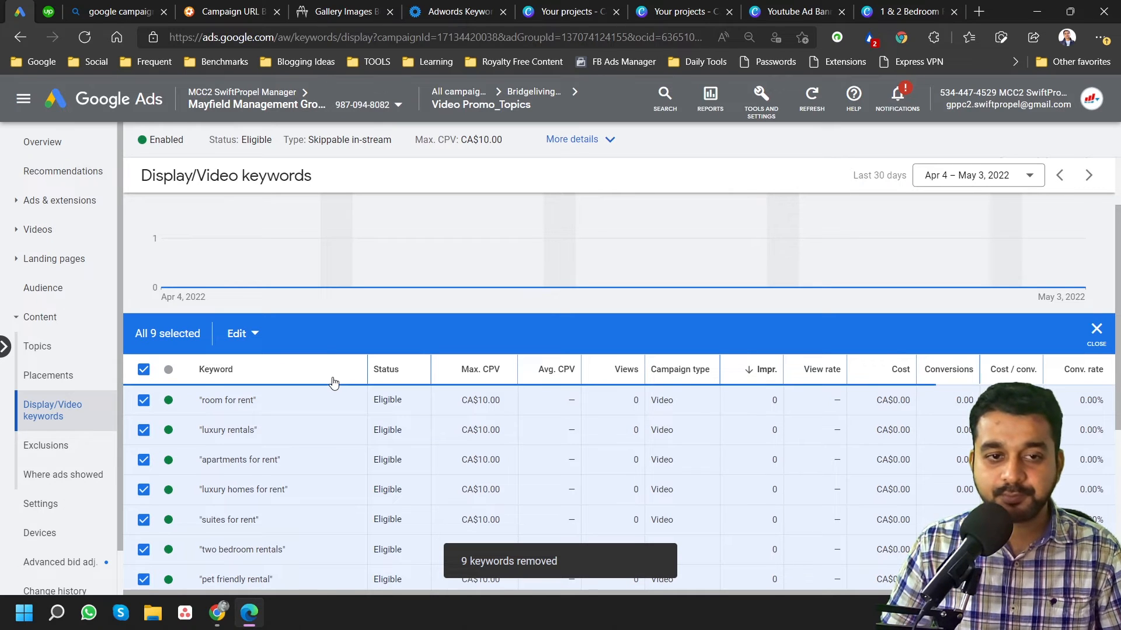
# Search the targeting topics for rental and target Residential Rentals and Furnished Rentals in the Video Promo_Topics ad group
pyautogui.click(69, 356)
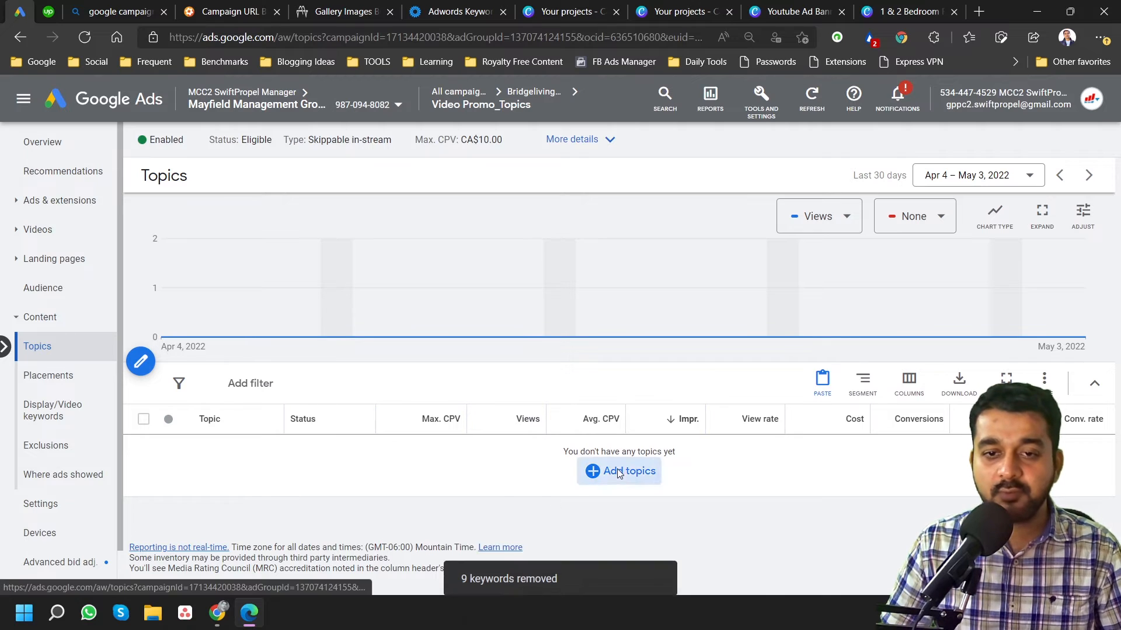
pyautogui.click(614, 471)
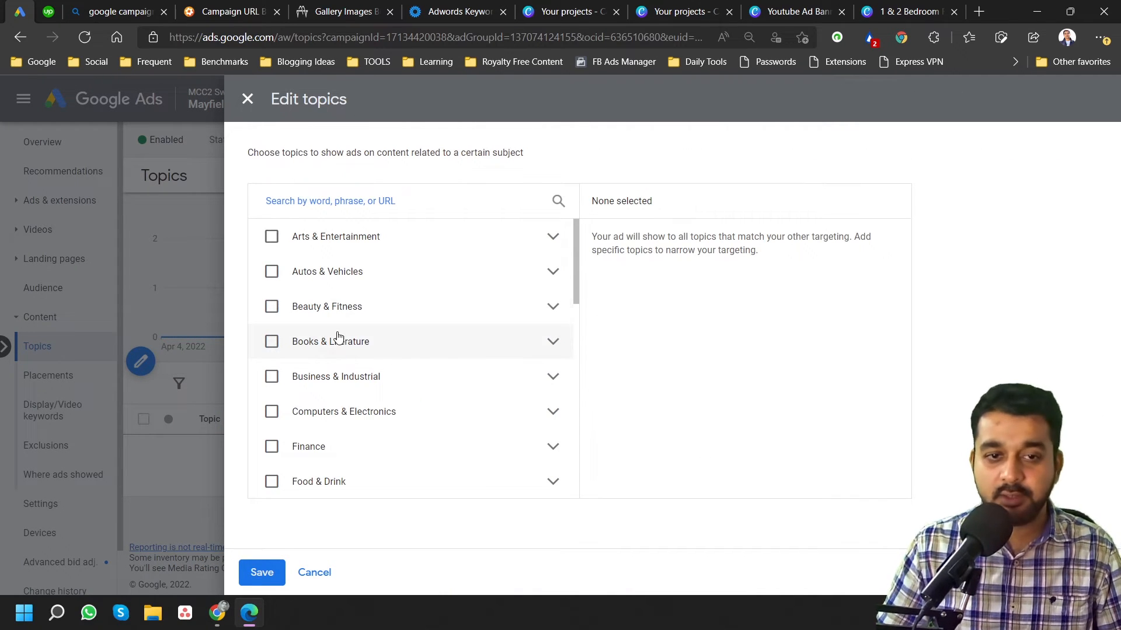
pyautogui.scroll(-3, 327, 444)
pyautogui.scroll(-3, 327, 419)
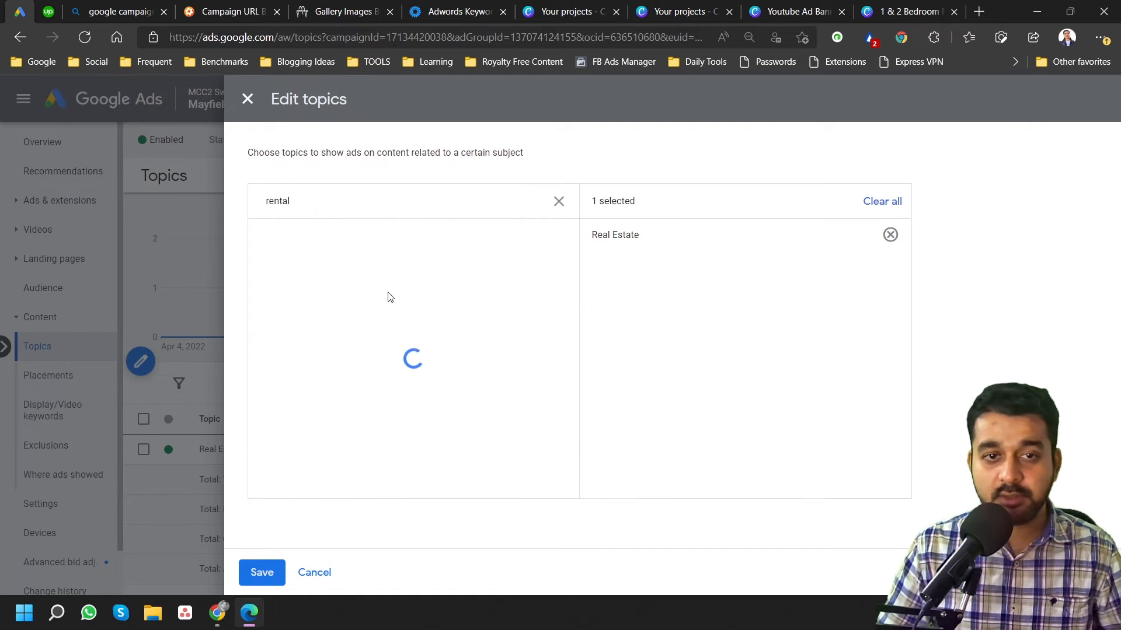
pyautogui.scroll(-5, 434, 314)
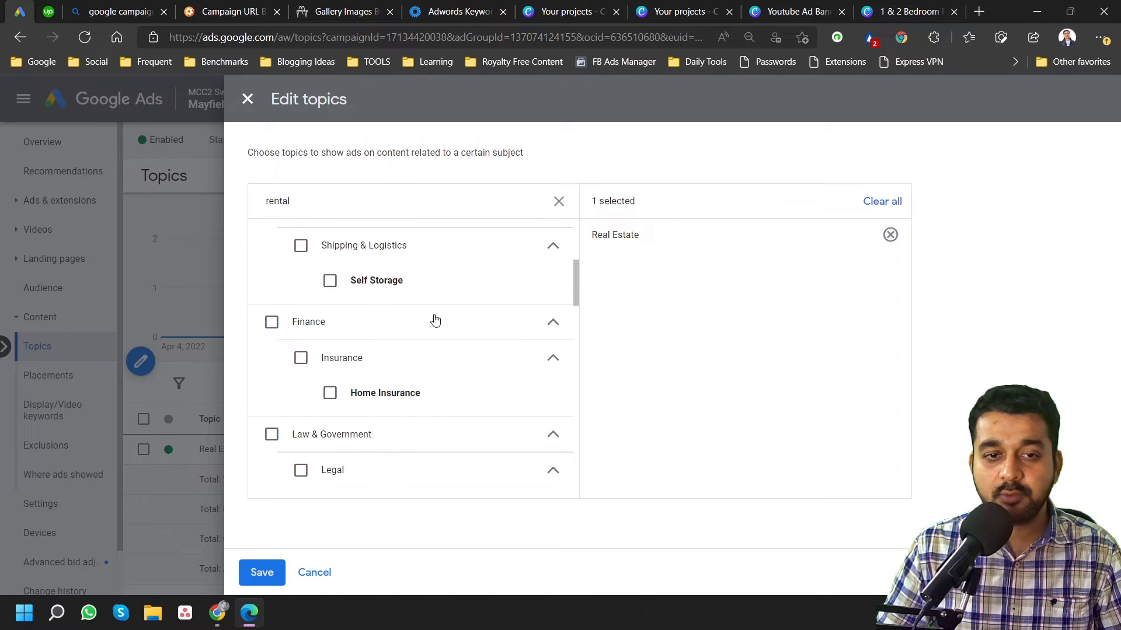
pyautogui.scroll(-3, 435, 320)
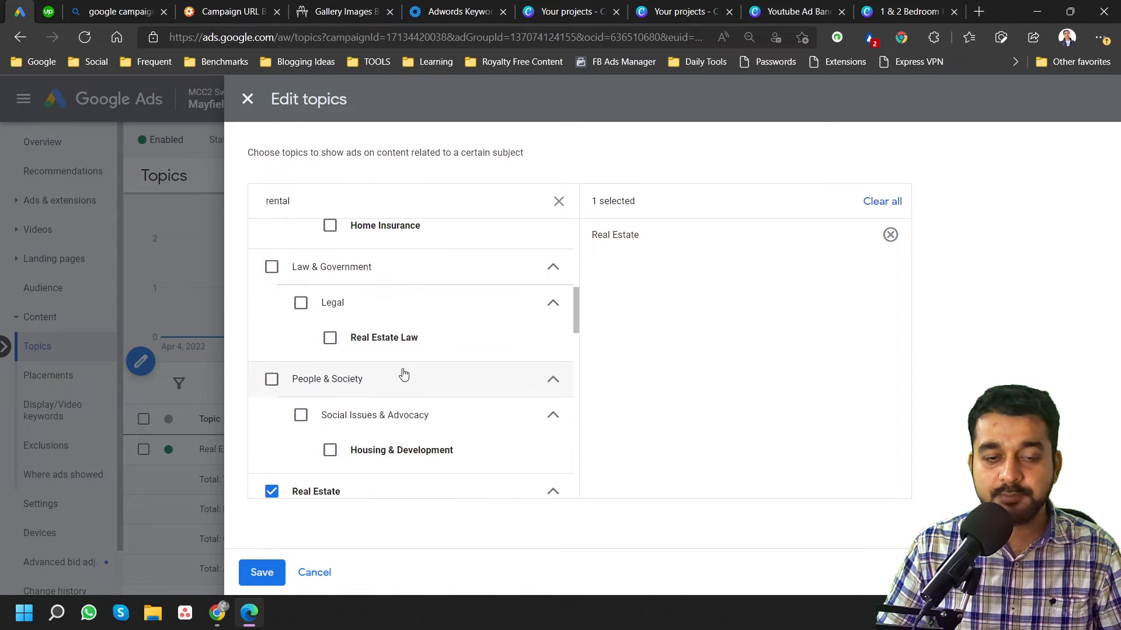
pyautogui.scroll(-4, 403, 374)
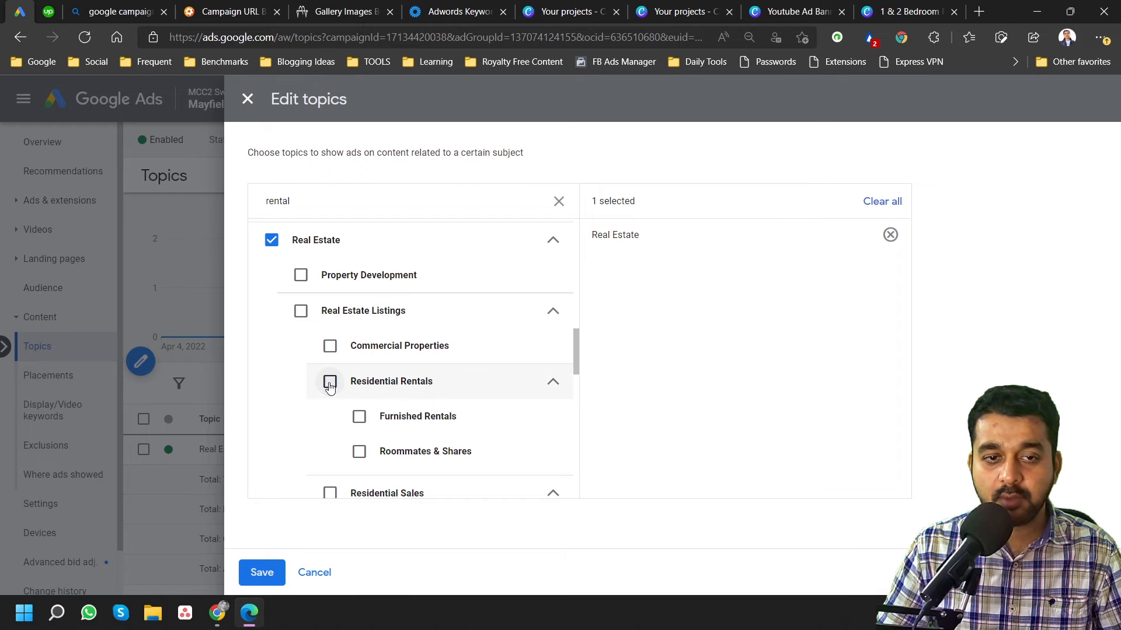
pyautogui.click(330, 382)
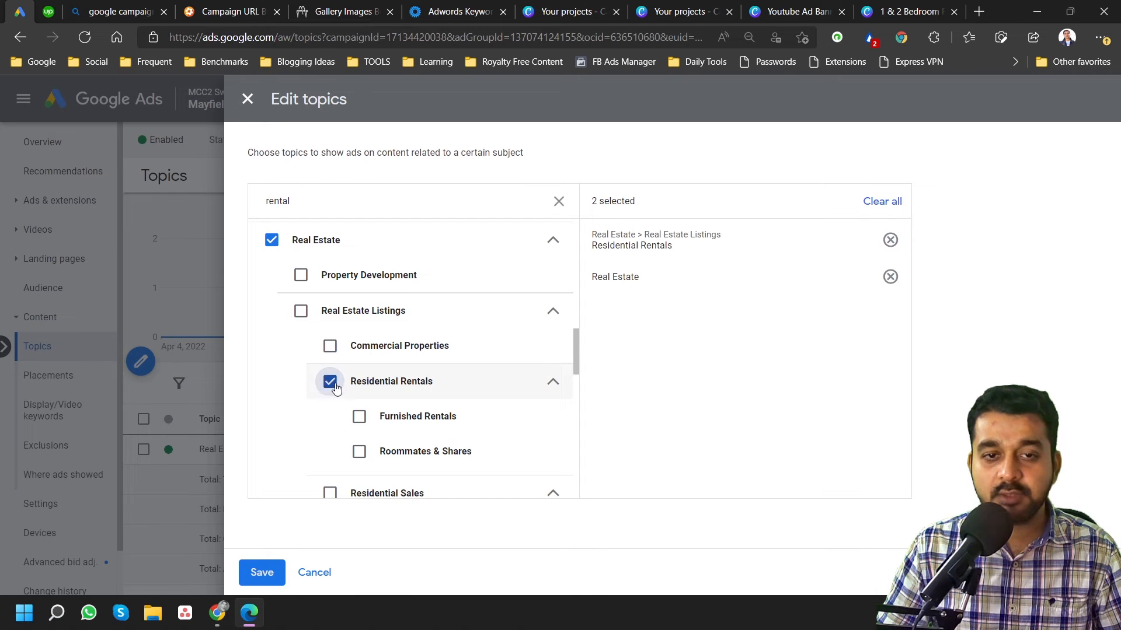
pyautogui.click(358, 422)
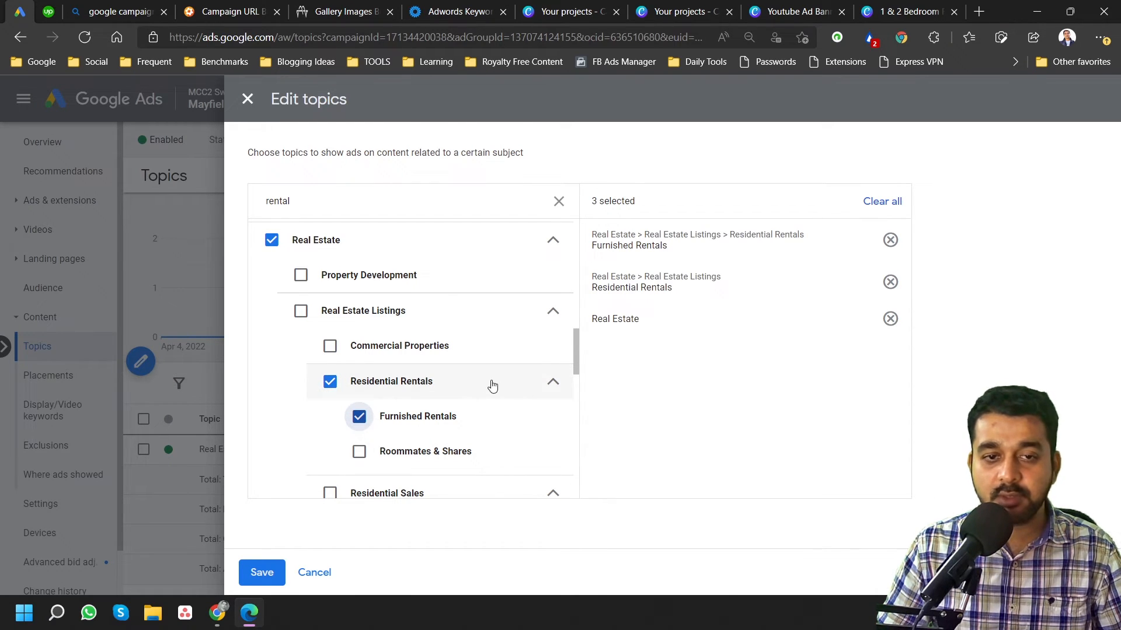
pyautogui.scroll(-4, 492, 385)
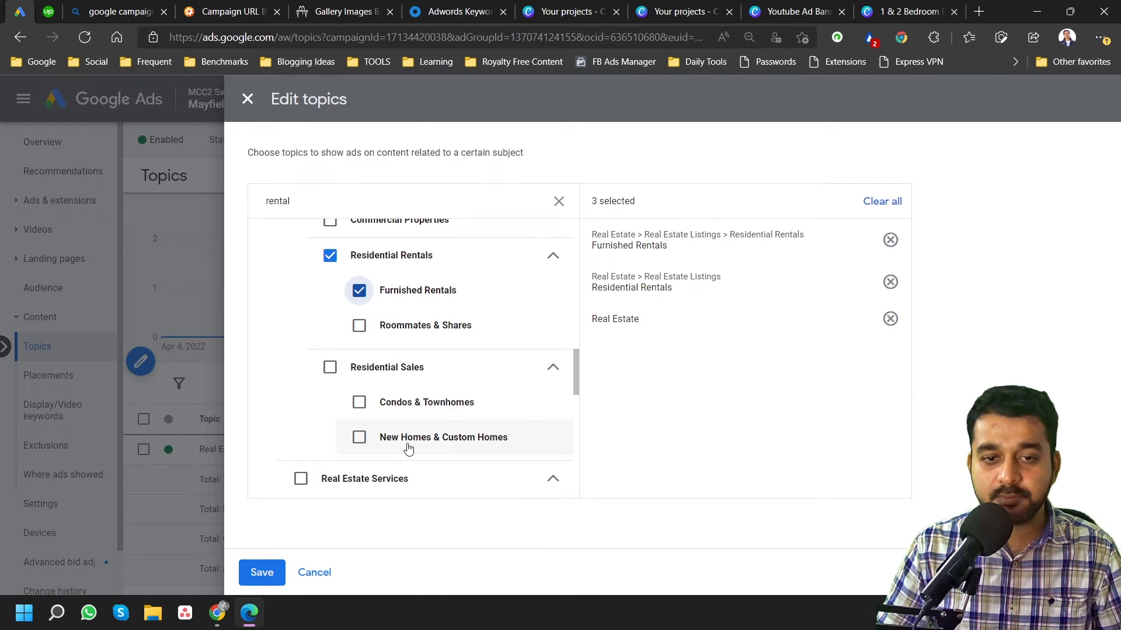
pyautogui.scroll(-1, 407, 449)
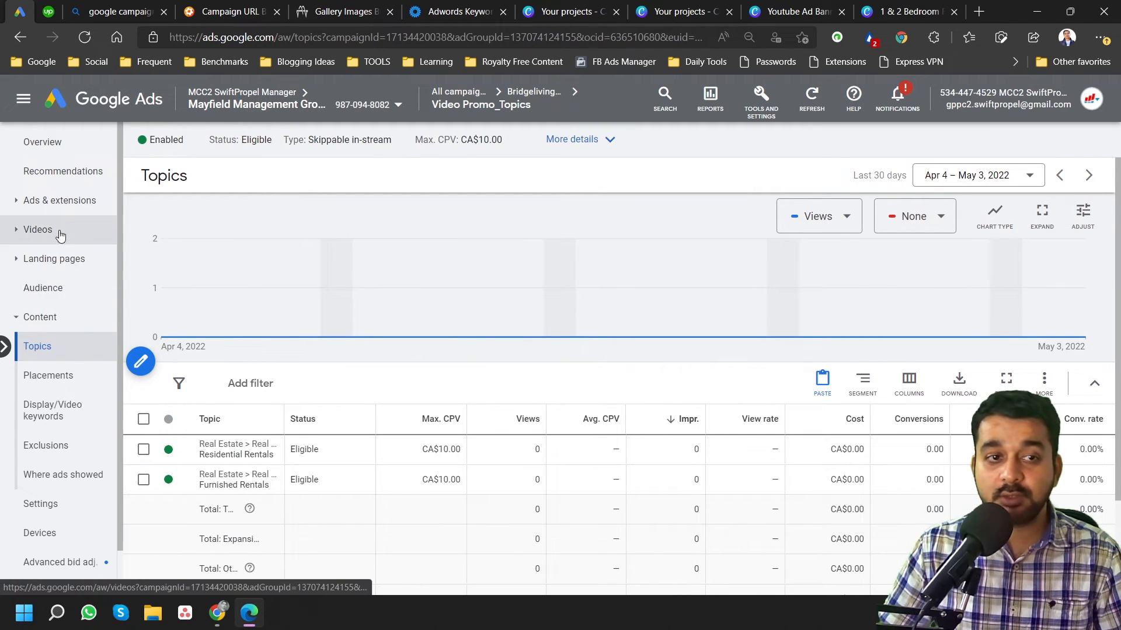
# Duplicate the Video Promo_Topics ad group by copying and pasting it into the BridgelivingYT campaign, without pausing the new ad group
pyautogui.click(58, 204)
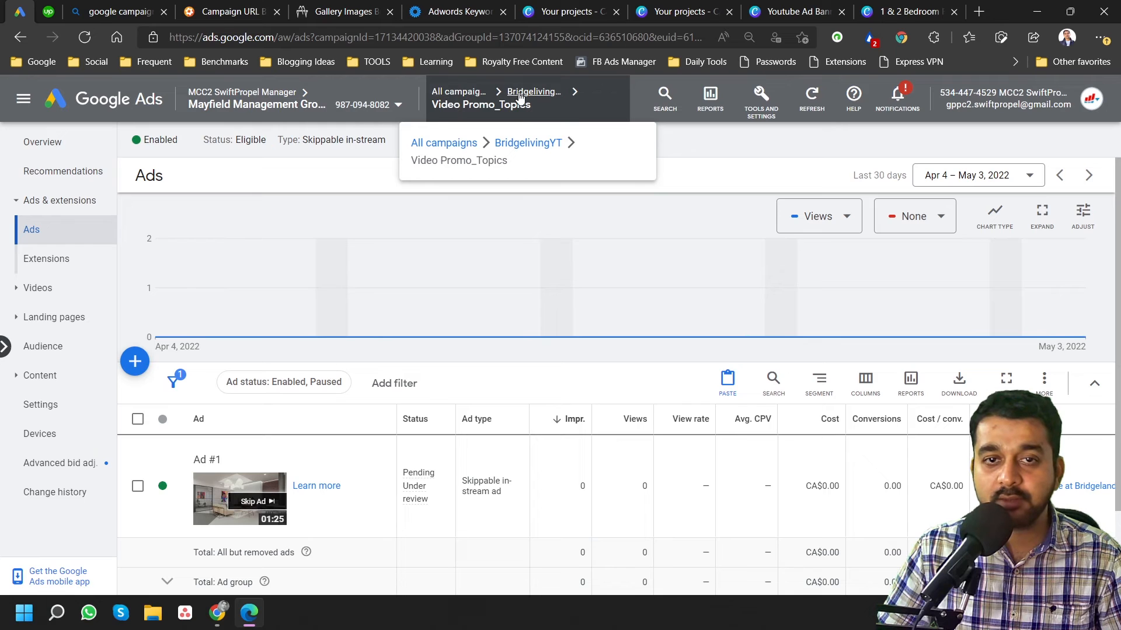
pyautogui.click(521, 97)
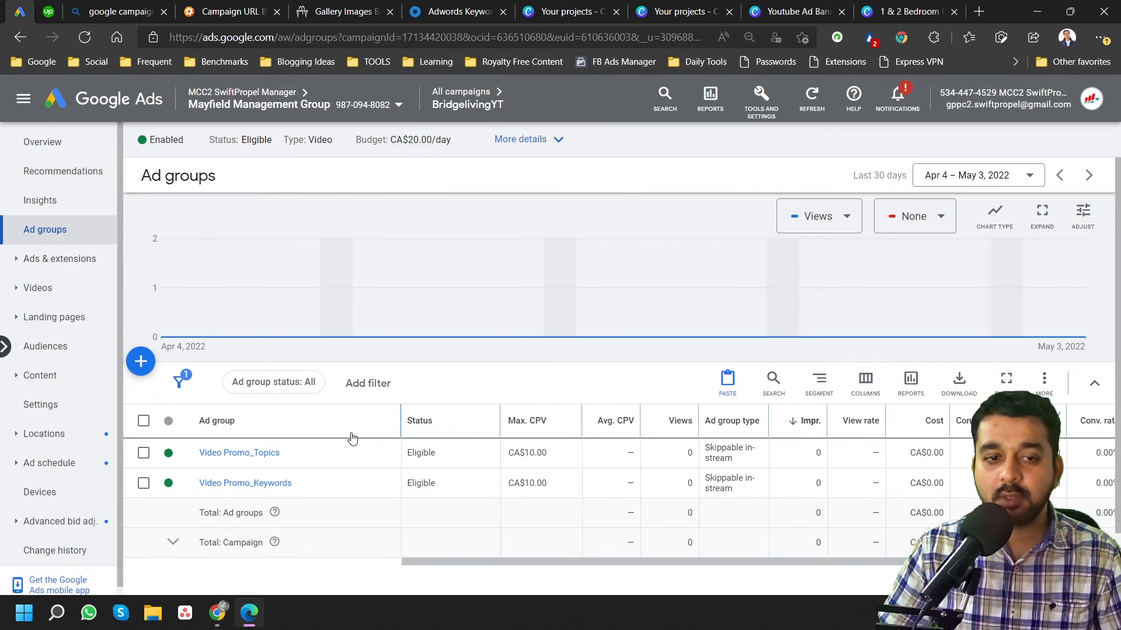
pyautogui.click(144, 453)
pyautogui.click(225, 383)
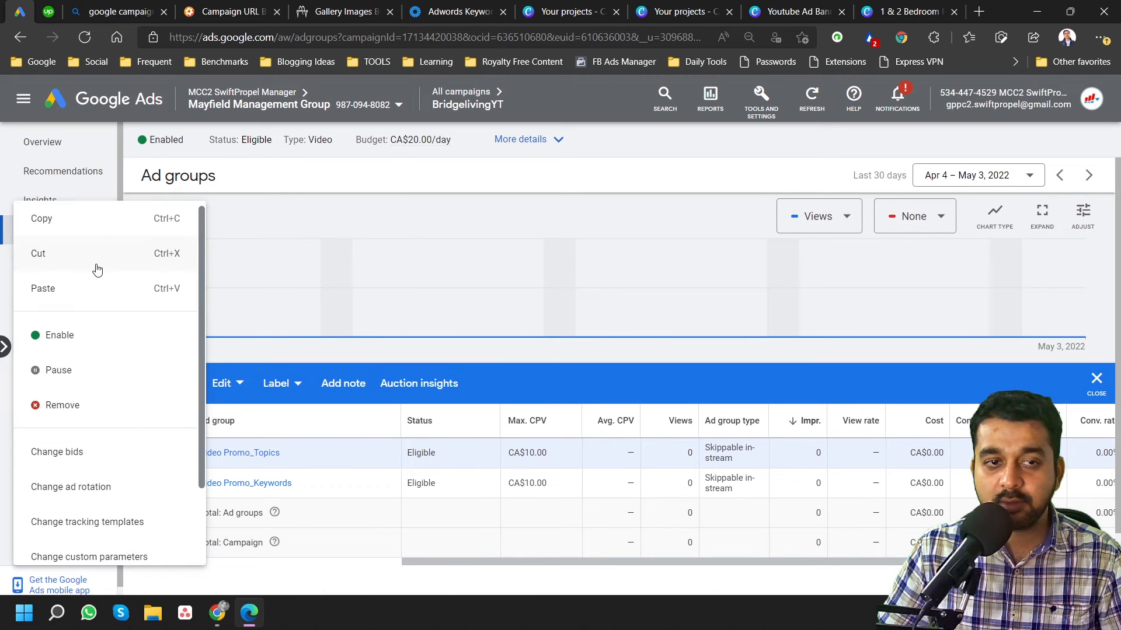
pyautogui.click(78, 228)
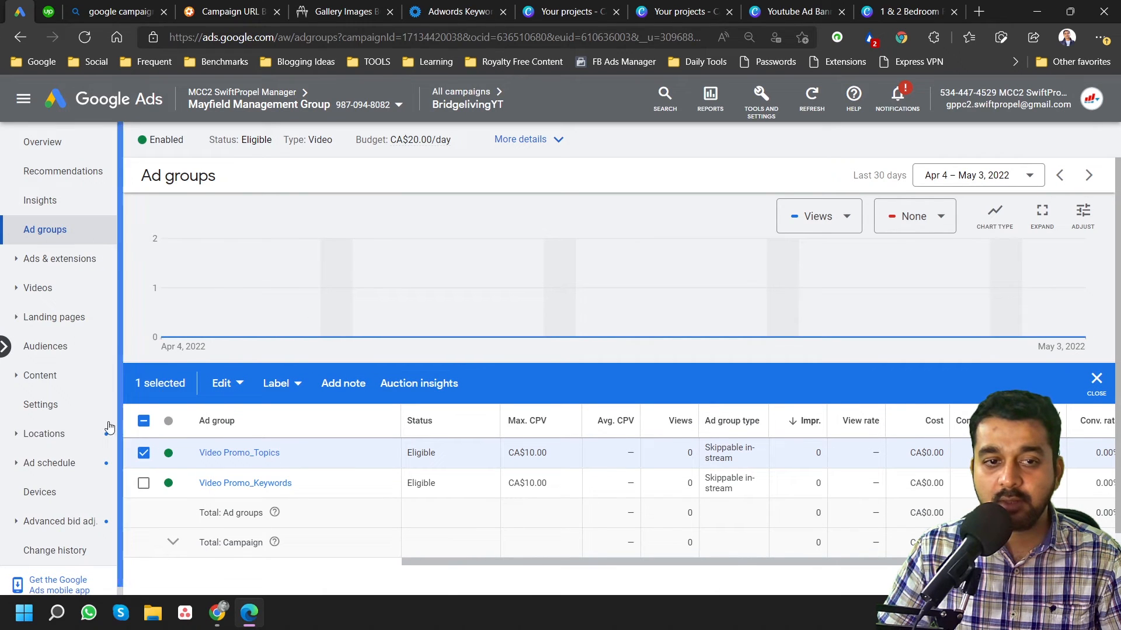
pyautogui.click(225, 384)
pyautogui.click(82, 303)
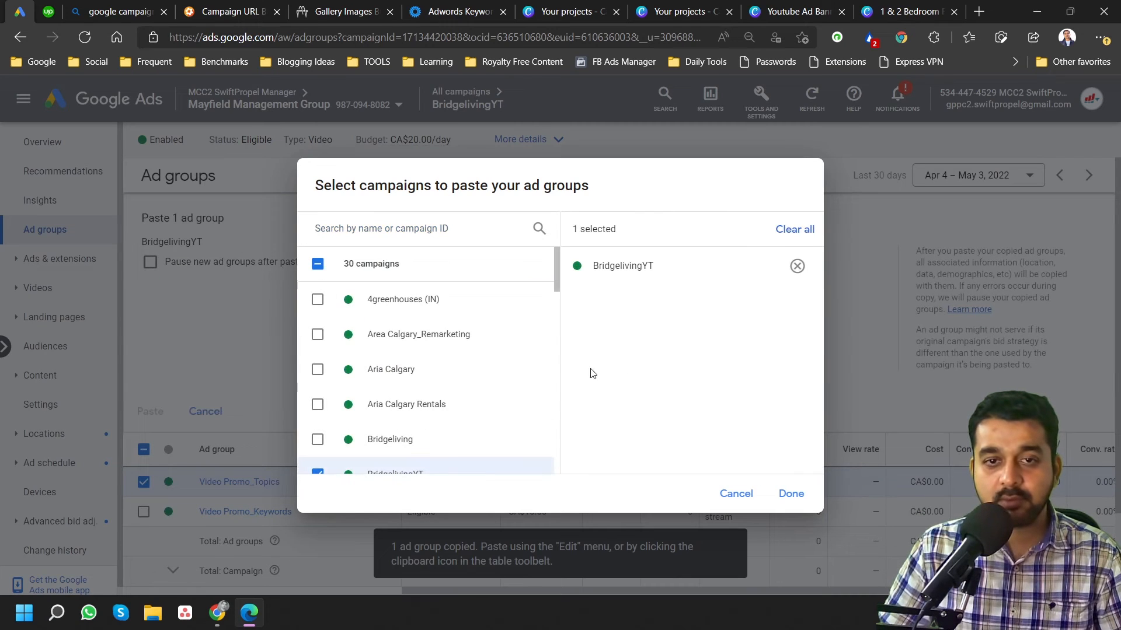
pyautogui.click(792, 494)
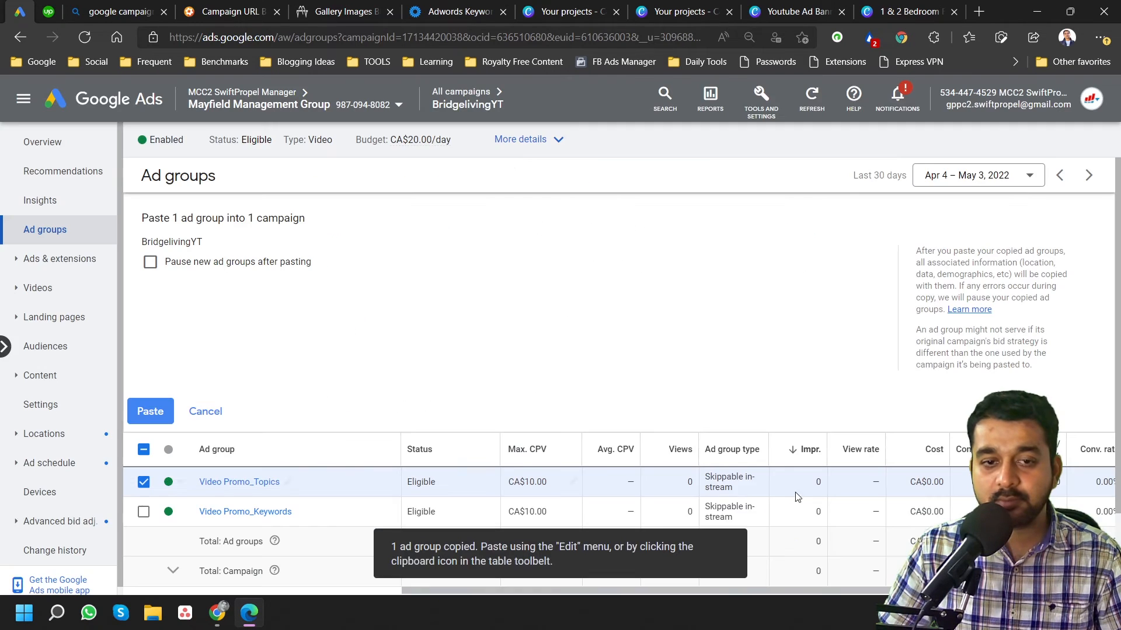
pyautogui.click(150, 412)
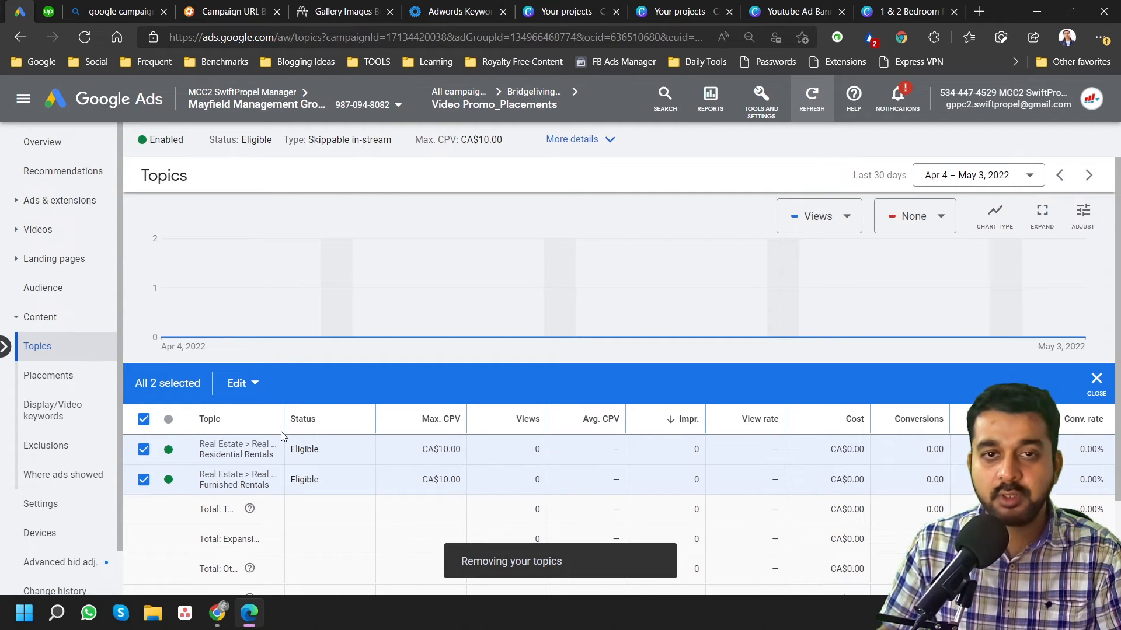
# Check the Display/Video keywords of the Video Promo_Placements ad group and open its placements for editing
pyautogui.moveTo(458, 116)
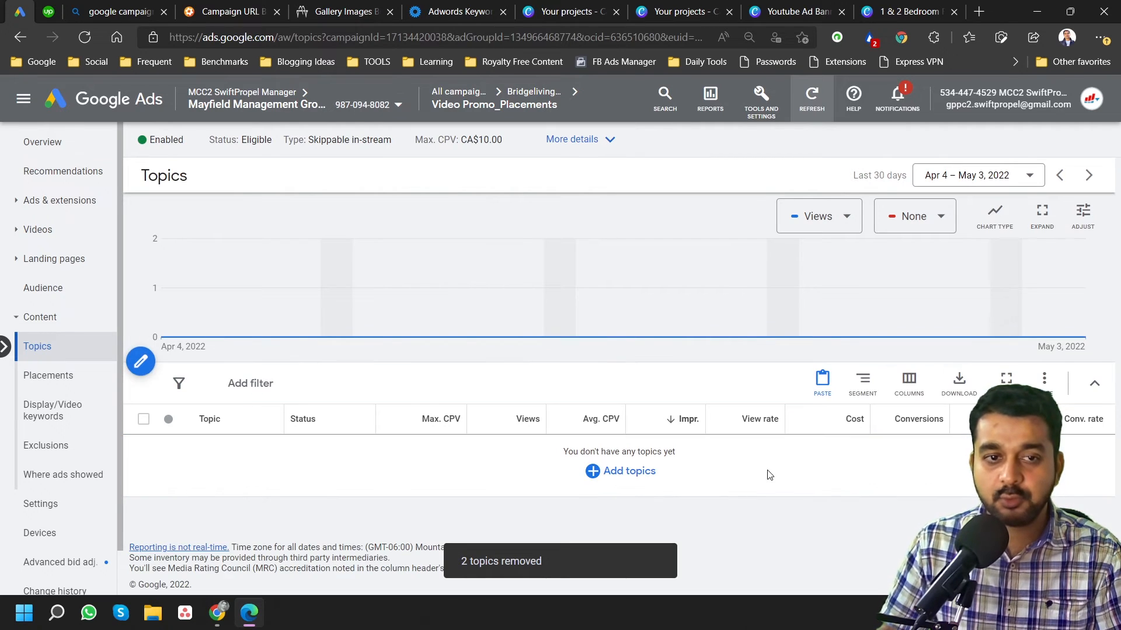
pyautogui.click(45, 416)
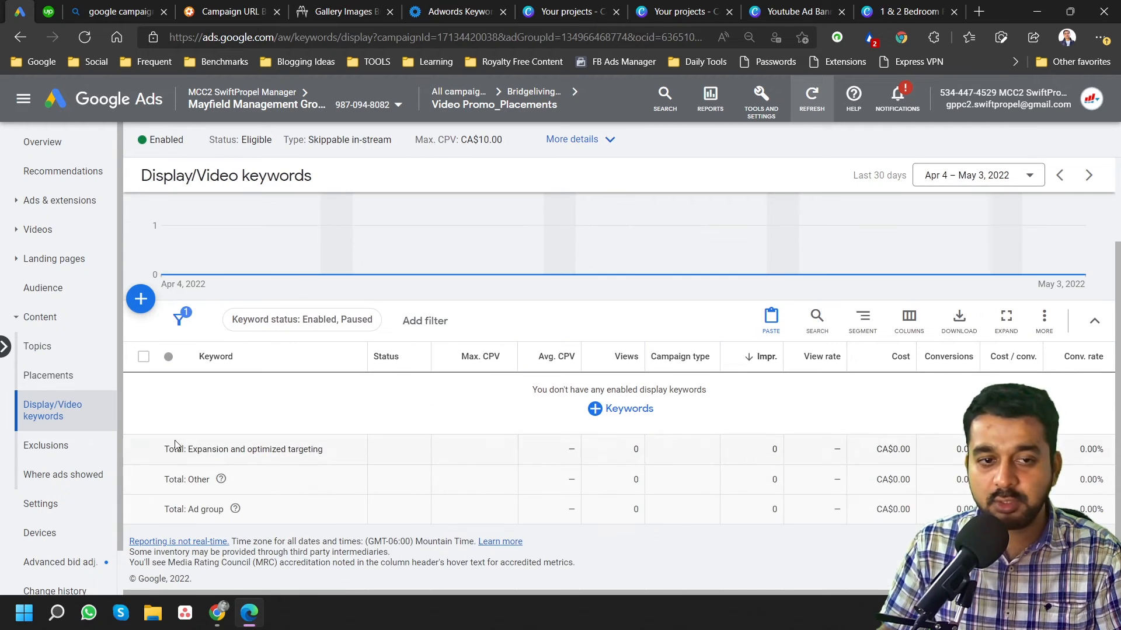
pyautogui.click(47, 377)
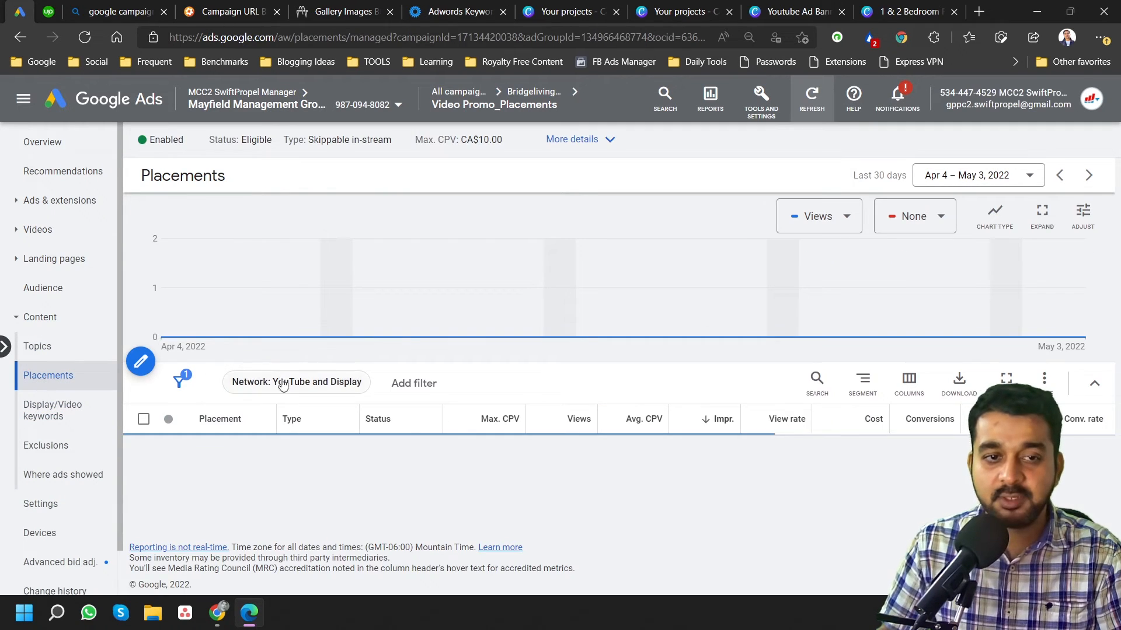
pyautogui.click(141, 362)
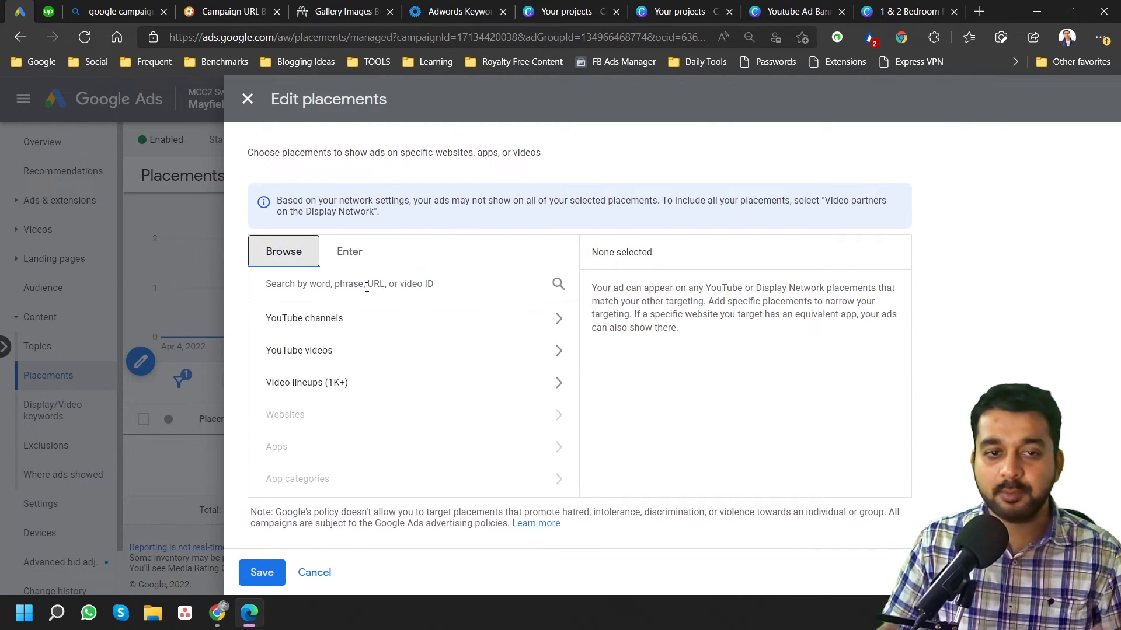
pyautogui.click(366, 287)
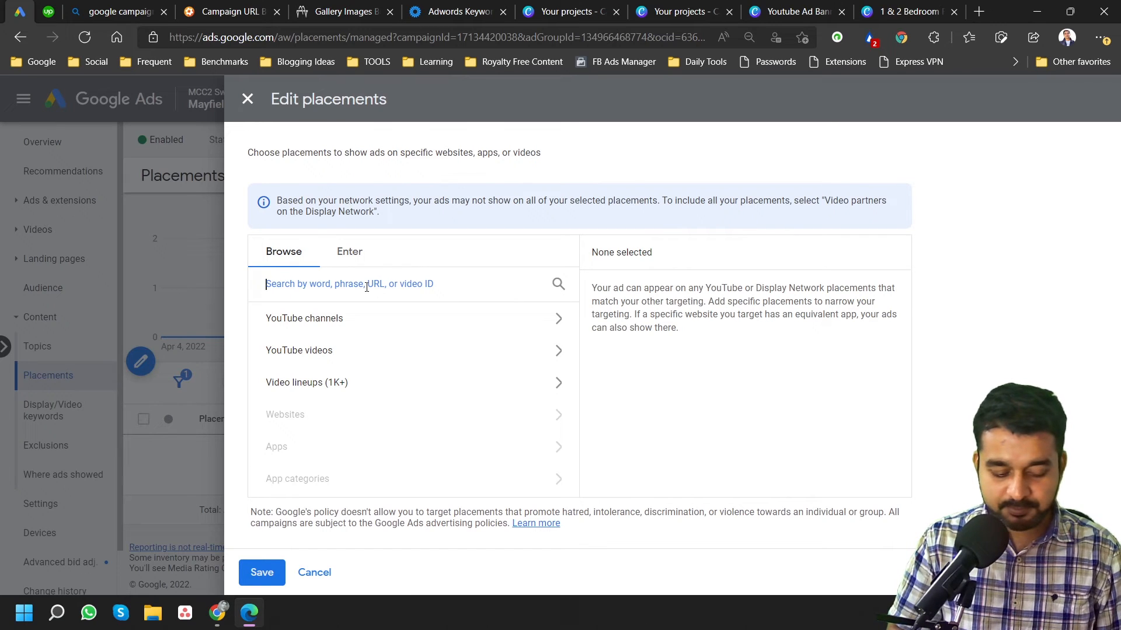
pyautogui.write('rent ')
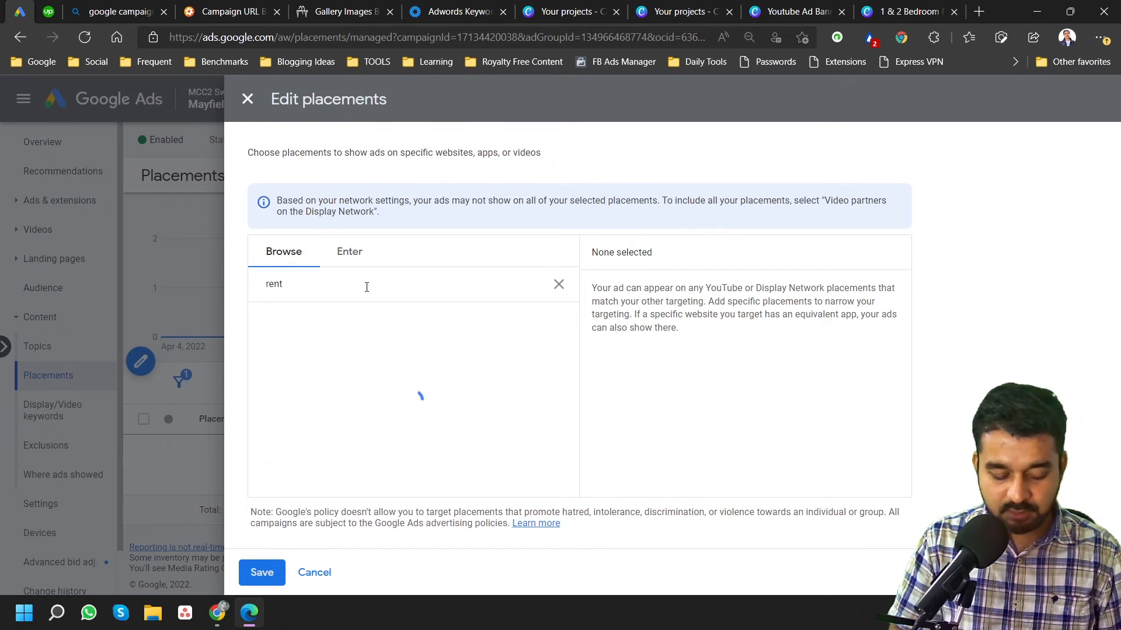
pyautogui.write('apa')
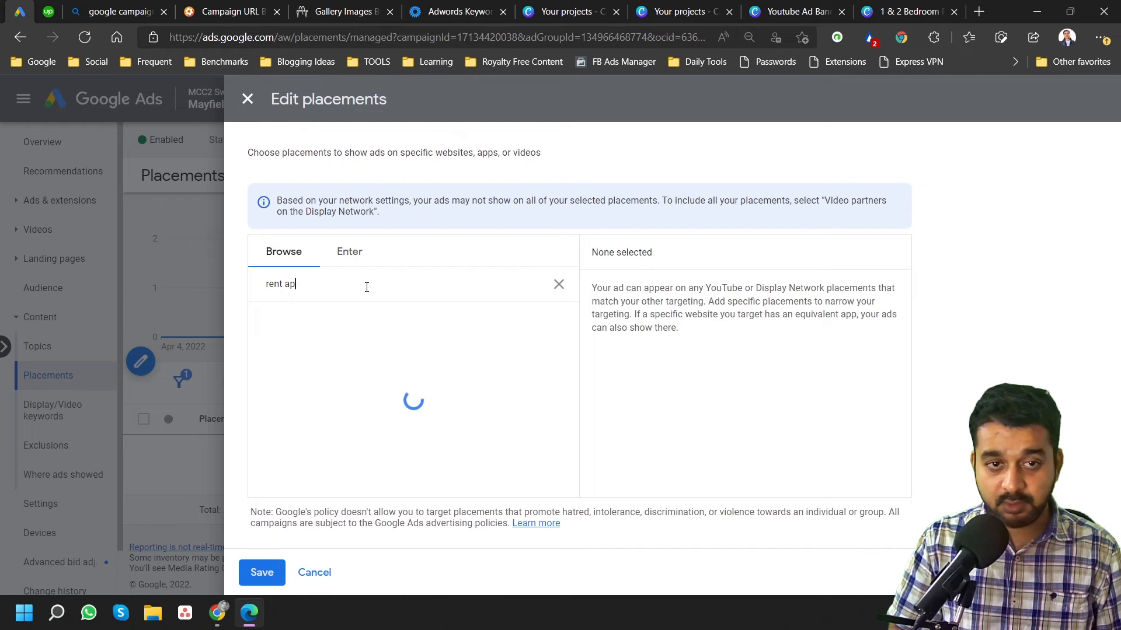
pyautogui.press('BackSpace')
pyautogui.press('BackSpace')
pyautogui.press('BackSpace')
pyautogui.press('BackSpace')
pyautogui.press('BackSpace')
pyautogui.press('BackSpace')
pyautogui.press('BackSpace')
# Search placements for apartment rental and select the YouTube videos on tips for renting a first apartment, Renting an Apartment for the First Time and Renting an apartment
pyautogui.write('apartment')
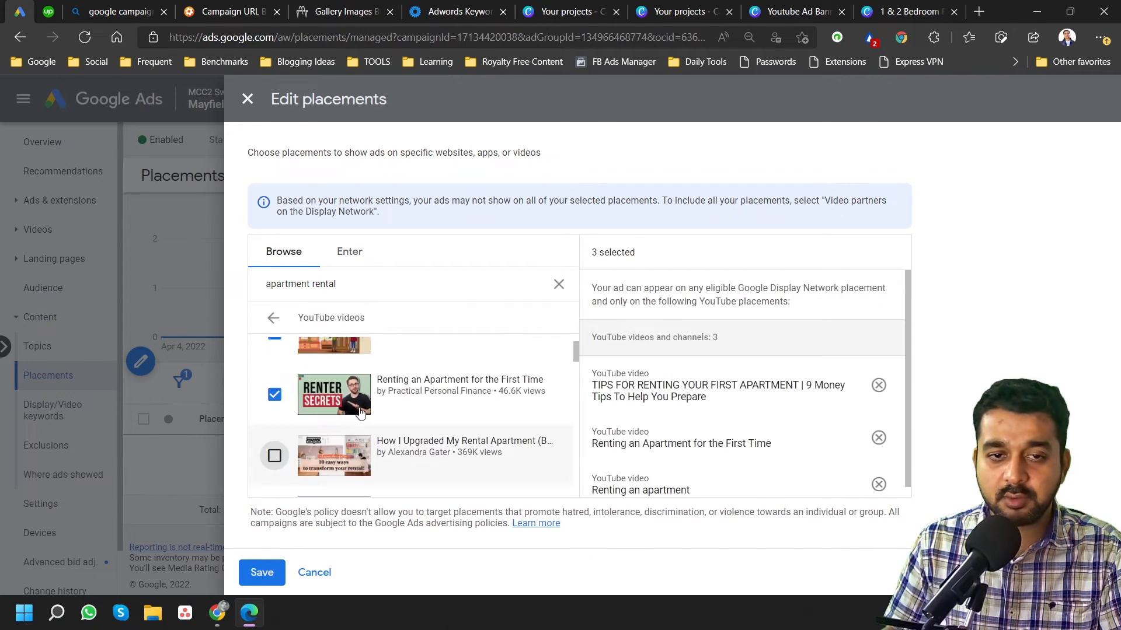
pyautogui.scroll(1, 523, 414)
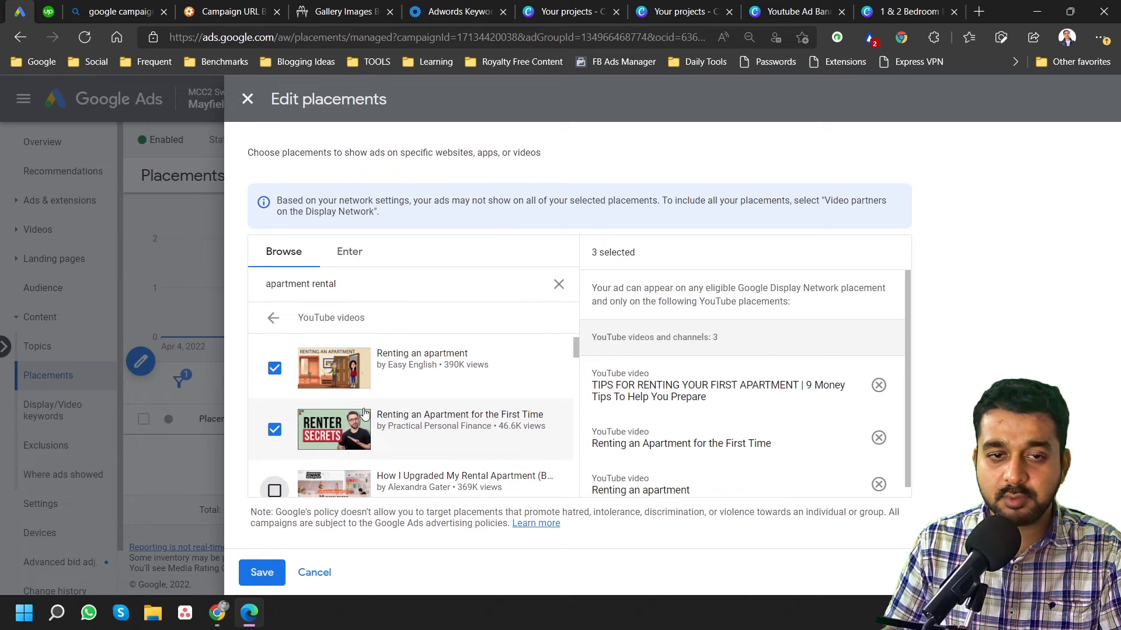
# Refine the search to apartment rental calgary and select the $1350 RENT vlog, the 740 Sqft and 500 Sq.ft apartments, and Best Areas to Rent in Calgary
pyautogui.click(354, 285)
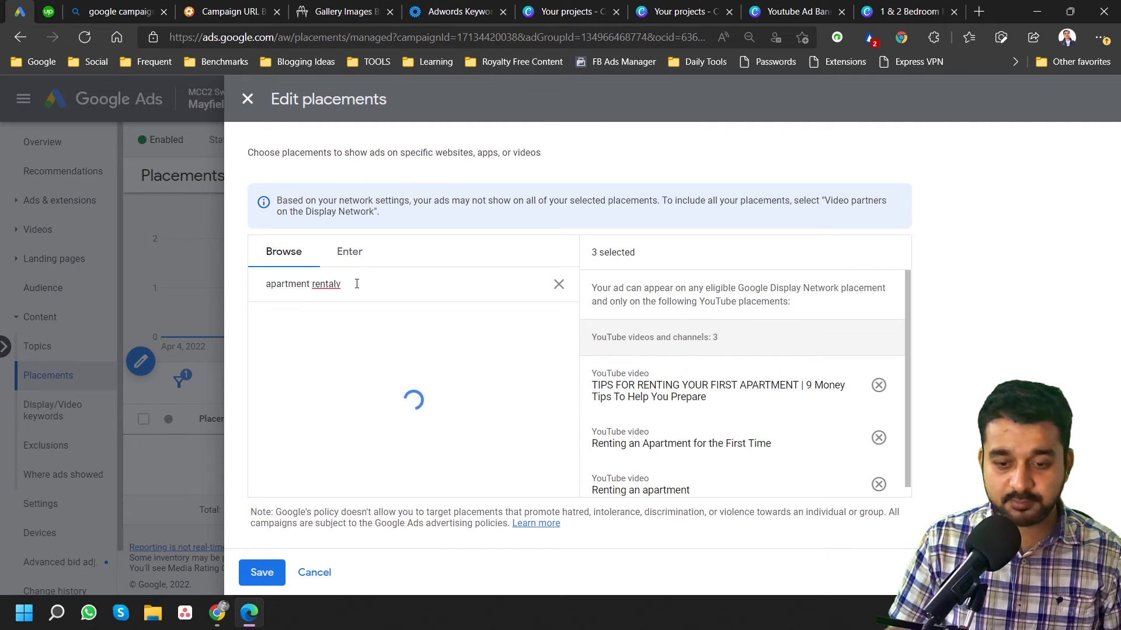
pyautogui.write('calgary')
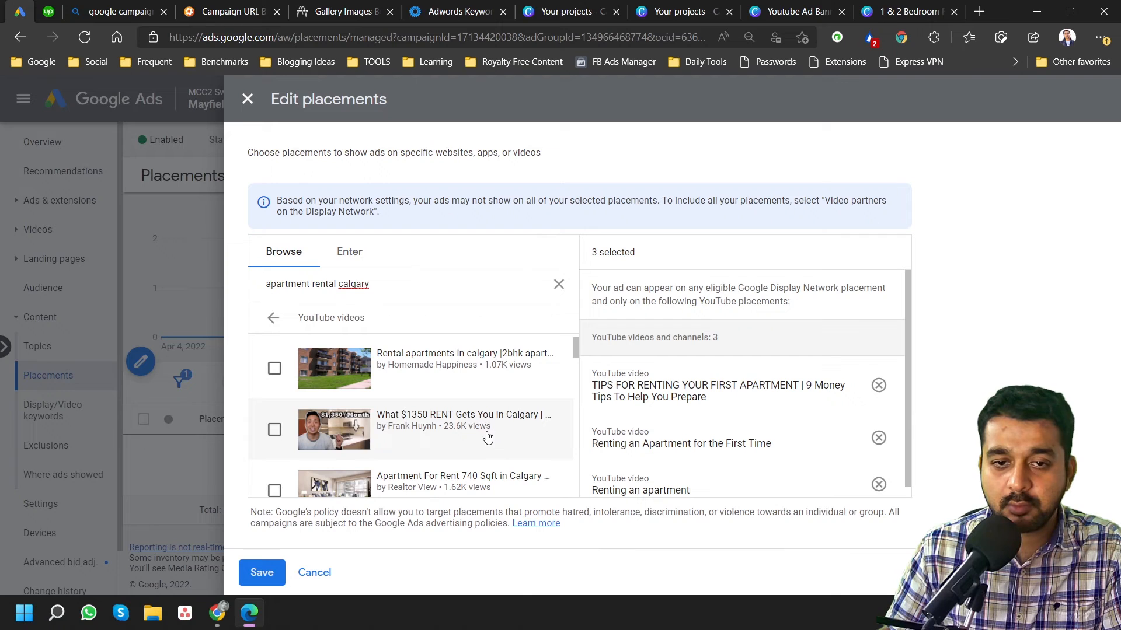
pyautogui.click(275, 430)
pyautogui.scroll(-1, 274, 435)
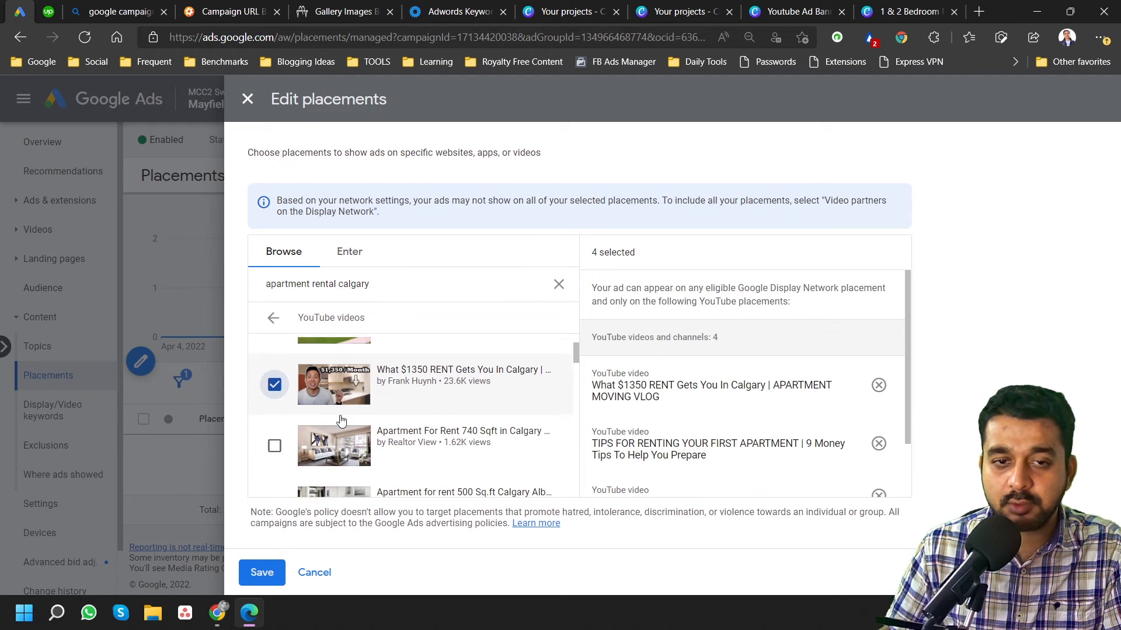
pyautogui.click(273, 446)
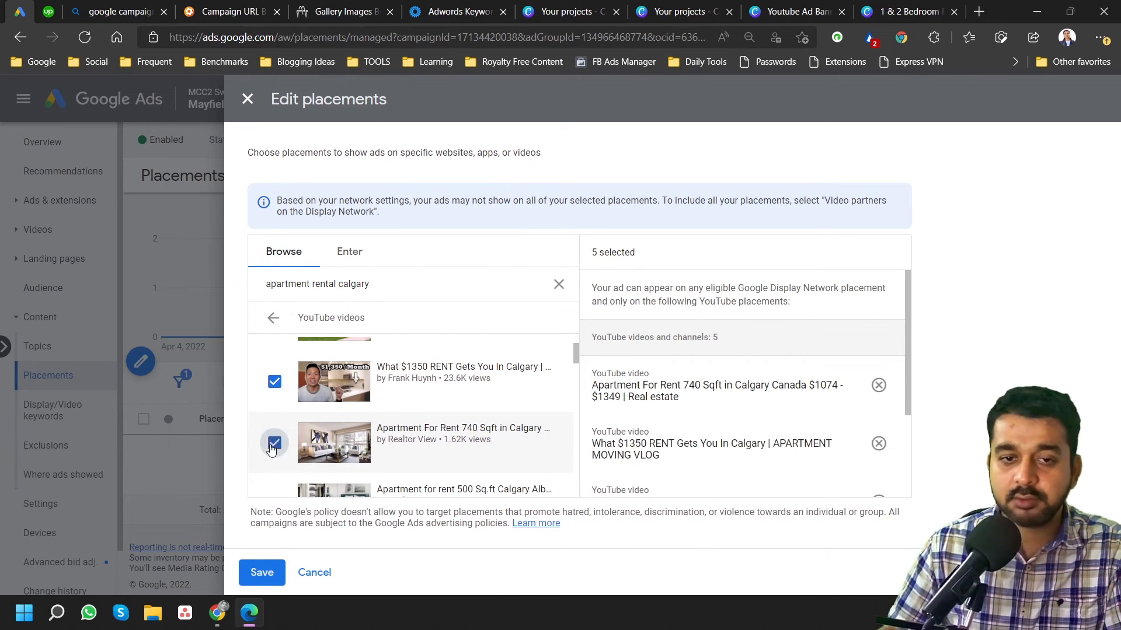
pyautogui.scroll(-1, 273, 461)
pyautogui.click(274, 458)
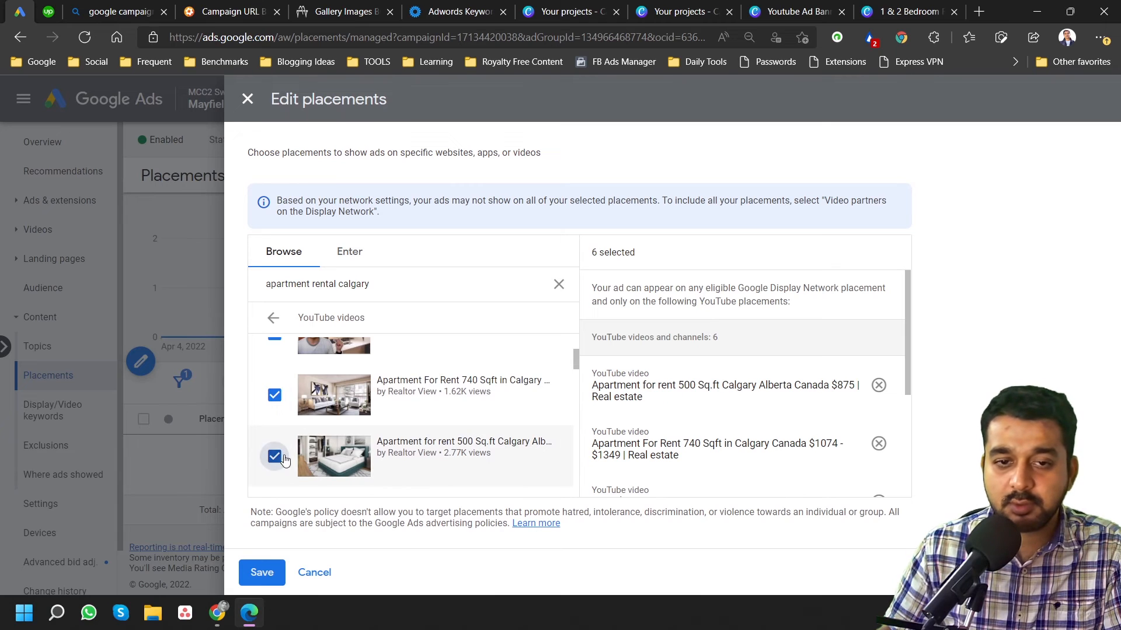
pyautogui.scroll(-1, 274, 455)
pyautogui.click(274, 445)
pyautogui.scroll(-1, 337, 447)
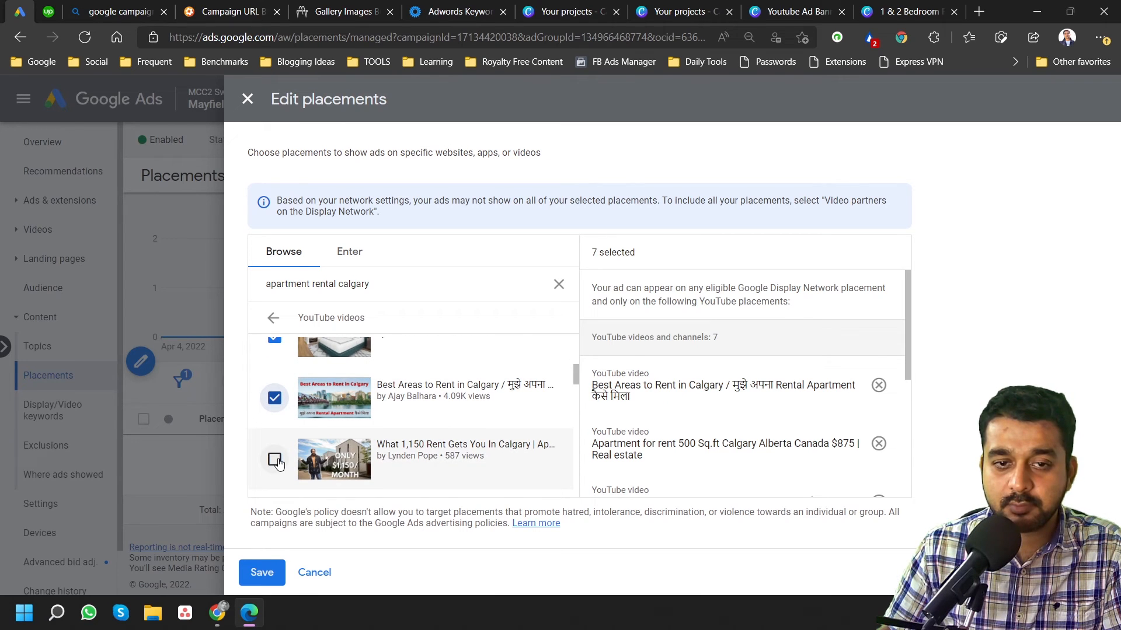
# Add the videos on the 1,150 rent, the $1600 apartment, the downtown Calgary apartment tour, and the 508 sqft and 978 Sqft apartments as placements
pyautogui.click(274, 461)
pyautogui.scroll(-1, 280, 455)
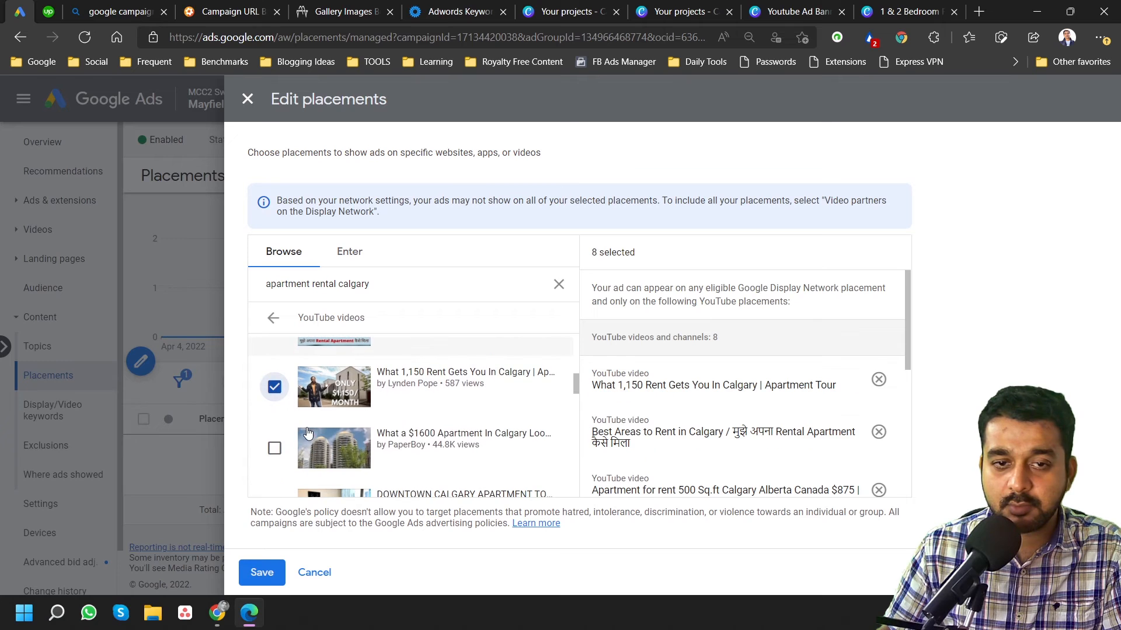
pyautogui.click(274, 449)
pyautogui.scroll(-1, 292, 447)
pyautogui.click(275, 439)
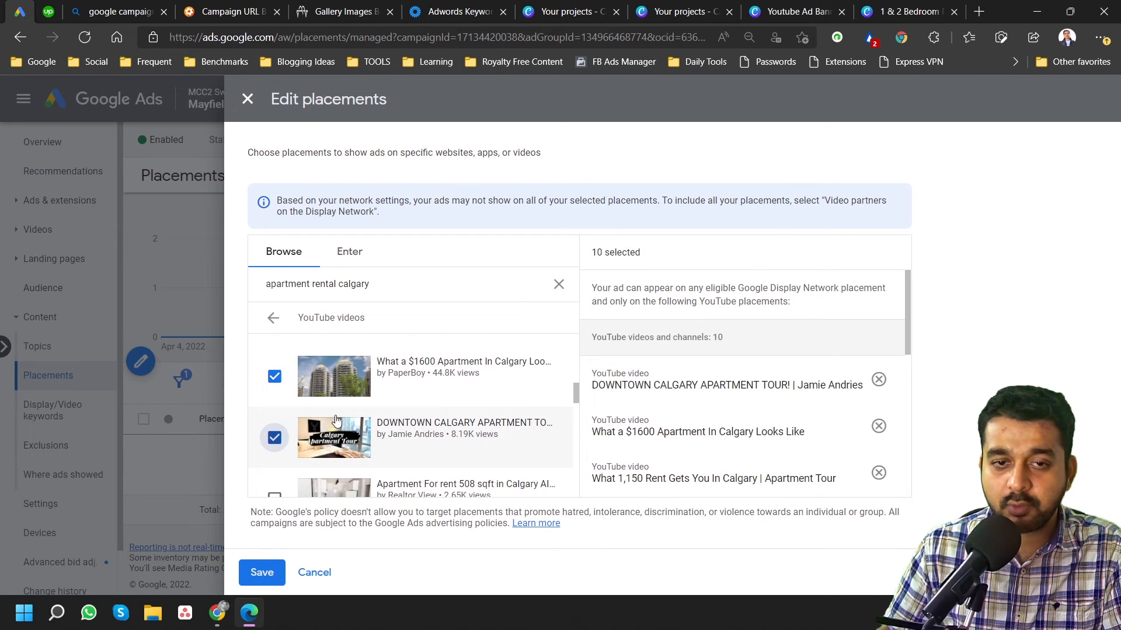
pyautogui.scroll(-1, 269, 459)
pyautogui.click(274, 451)
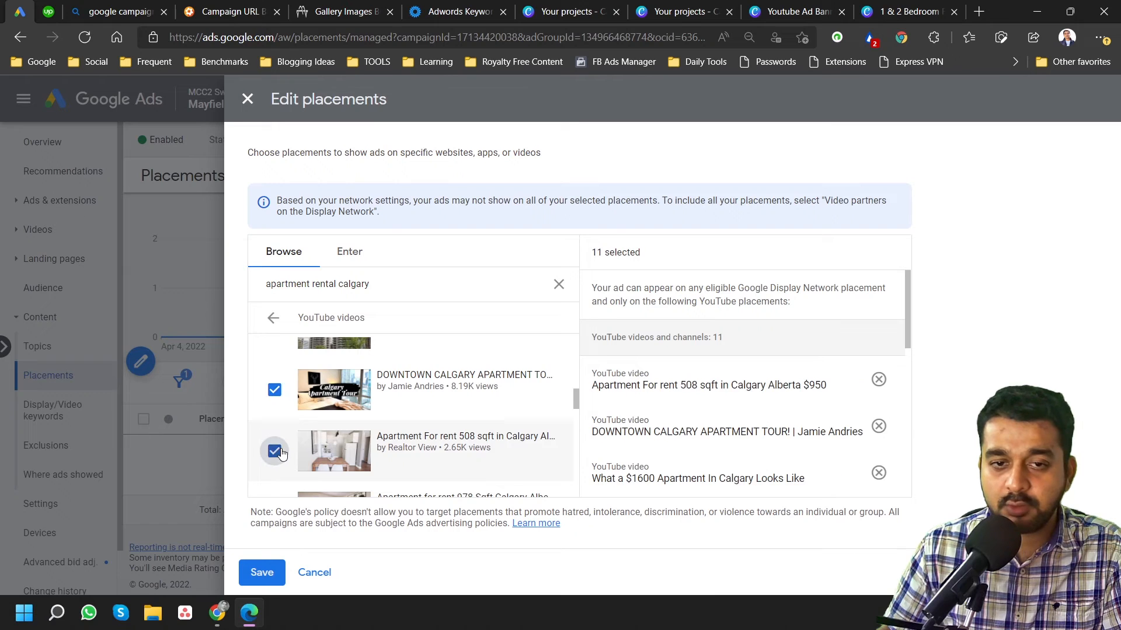
pyautogui.scroll(-1, 279, 449)
pyautogui.click(274, 441)
pyautogui.scroll(-1, 306, 435)
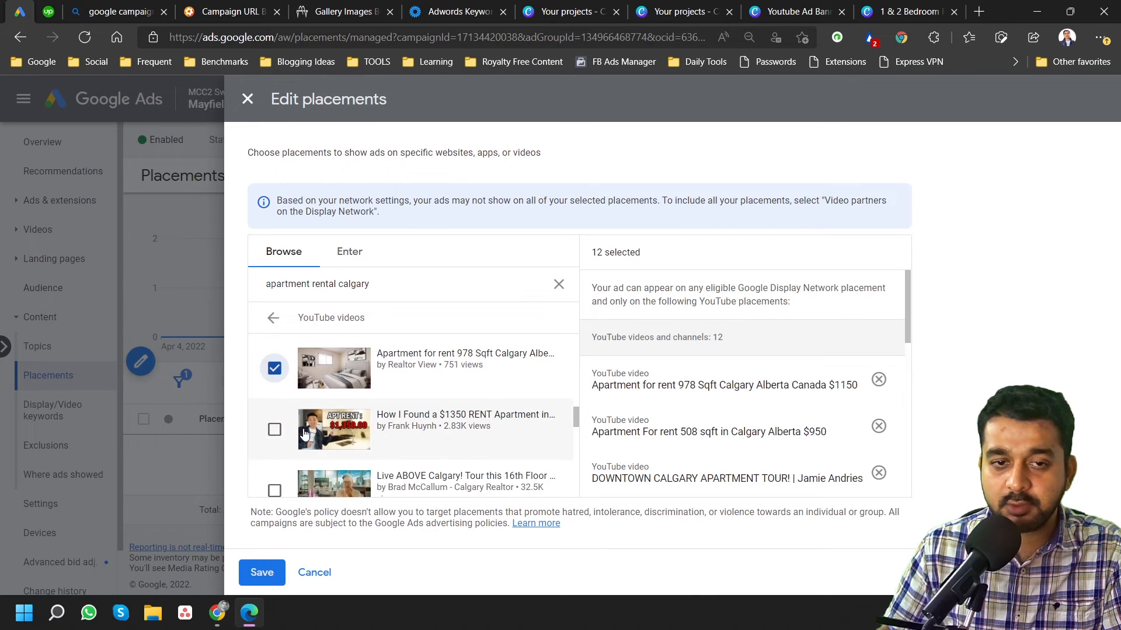
# Add the videos How I Found a $1350 RENT Apartment, Live ABOVE Calgary, Bridgeland Calgary and APARTMENT HUNTING IN CALGARY as placements
pyautogui.click(275, 432)
pyautogui.scroll(-1, 279, 446)
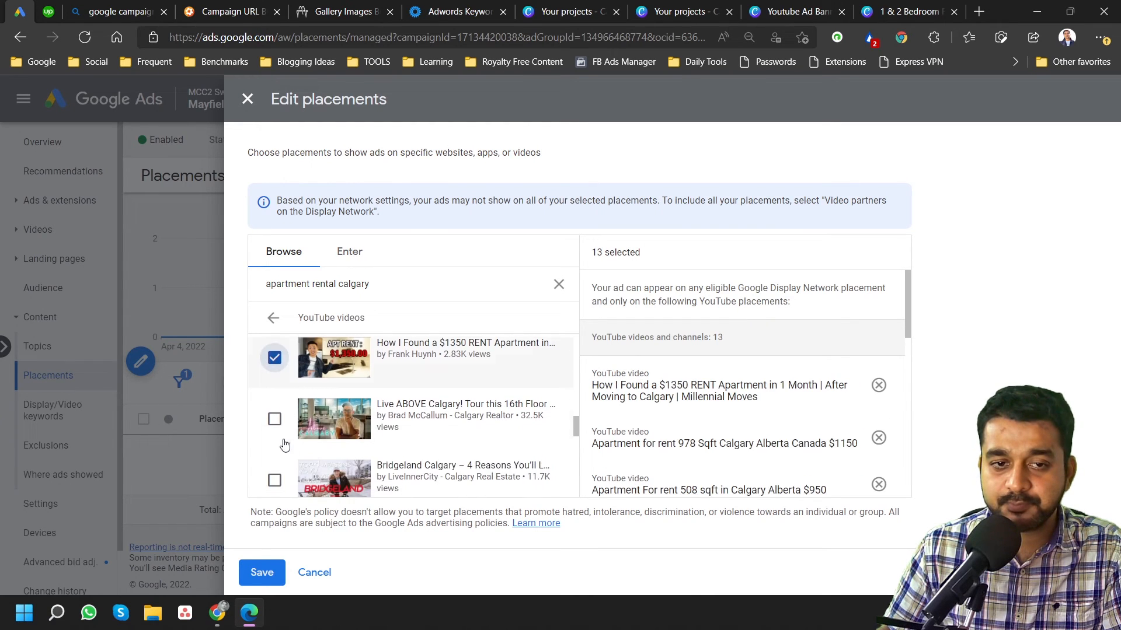
pyautogui.click(275, 445)
pyautogui.scroll(-1, 277, 445)
pyautogui.click(275, 411)
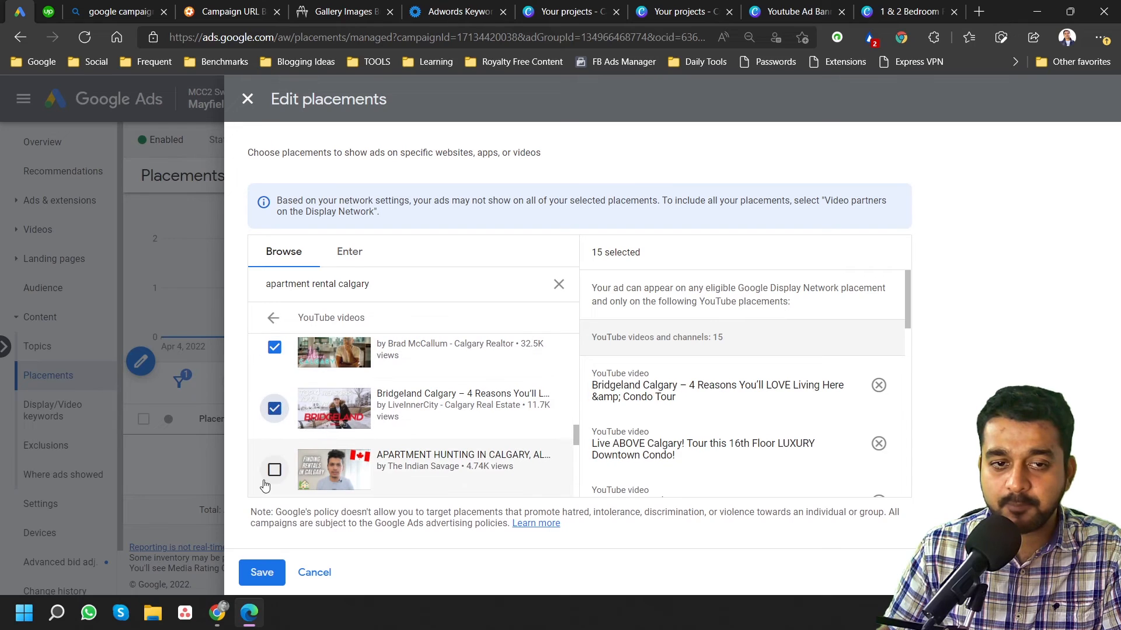
pyautogui.click(274, 472)
pyautogui.scroll(-1, 283, 461)
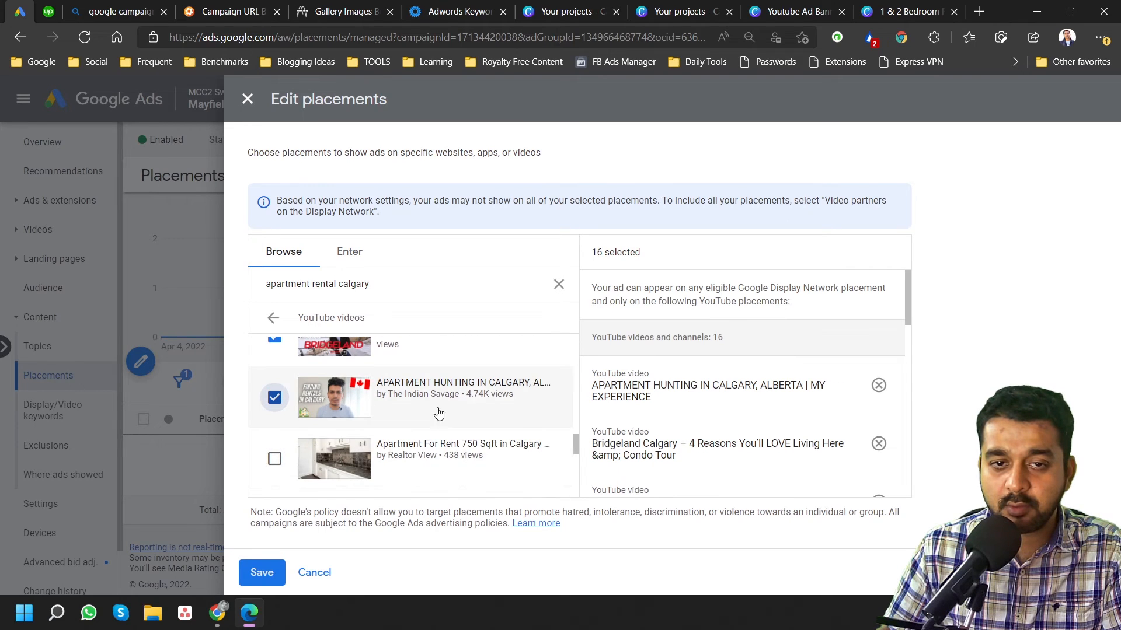
# Add the 750 Sqft apartment, #9 new condo tour, MY CALGARY APARTMENT TOUR and Basement Apartment Tour videos as placements
pyautogui.scroll(-1, 274, 409)
pyautogui.click(275, 408)
pyautogui.scroll(-1, 274, 409)
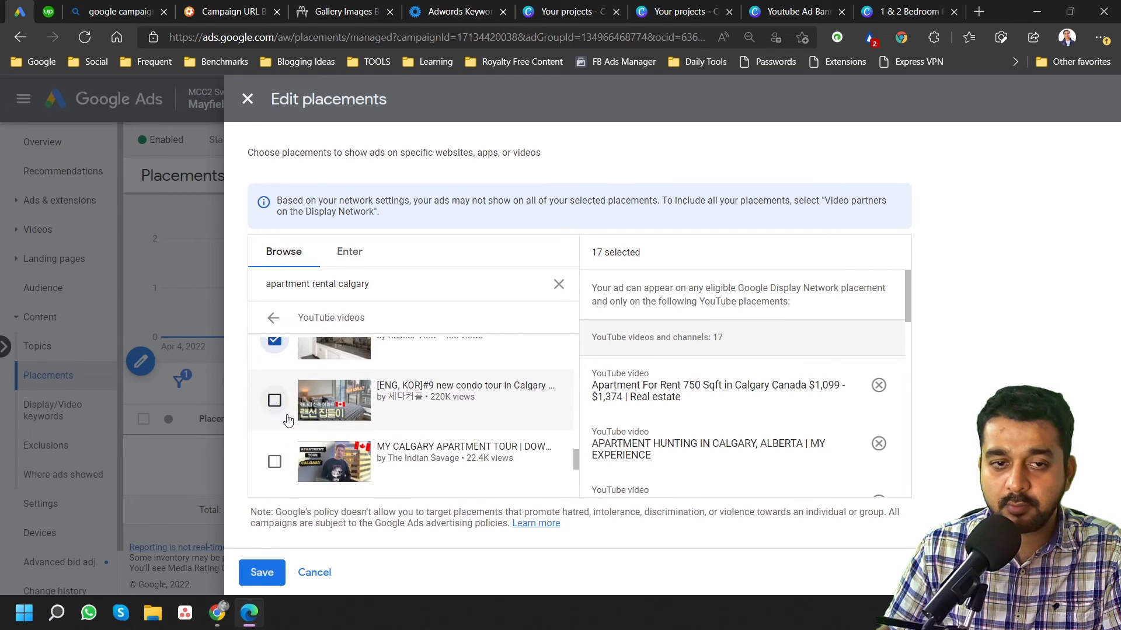
pyautogui.click(275, 409)
pyautogui.click(274, 461)
pyautogui.scroll(-1, 276, 449)
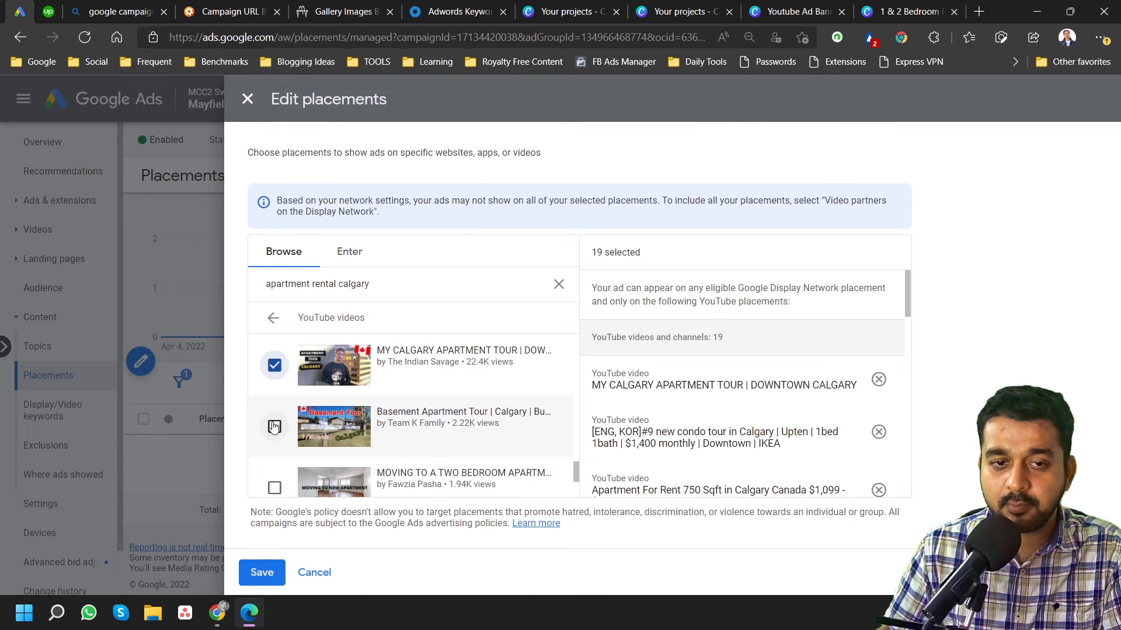
pyautogui.click(279, 432)
# Add the two-bedroom apartment move, 550 Sqft apartment, 900 Sqft Seton apartment and Northeast Calgary apartment videos as placements
pyautogui.scroll(-1, 285, 438)
pyautogui.scroll(-1, 284, 438)
pyautogui.click(274, 416)
pyautogui.click(275, 477)
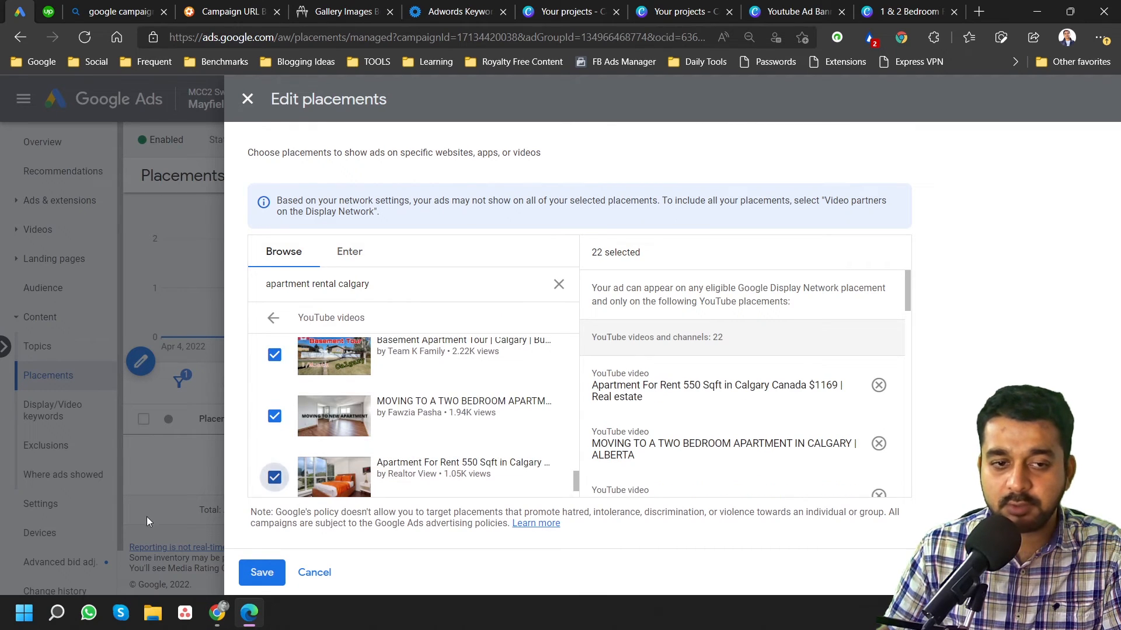
pyautogui.scroll(-1, 275, 461)
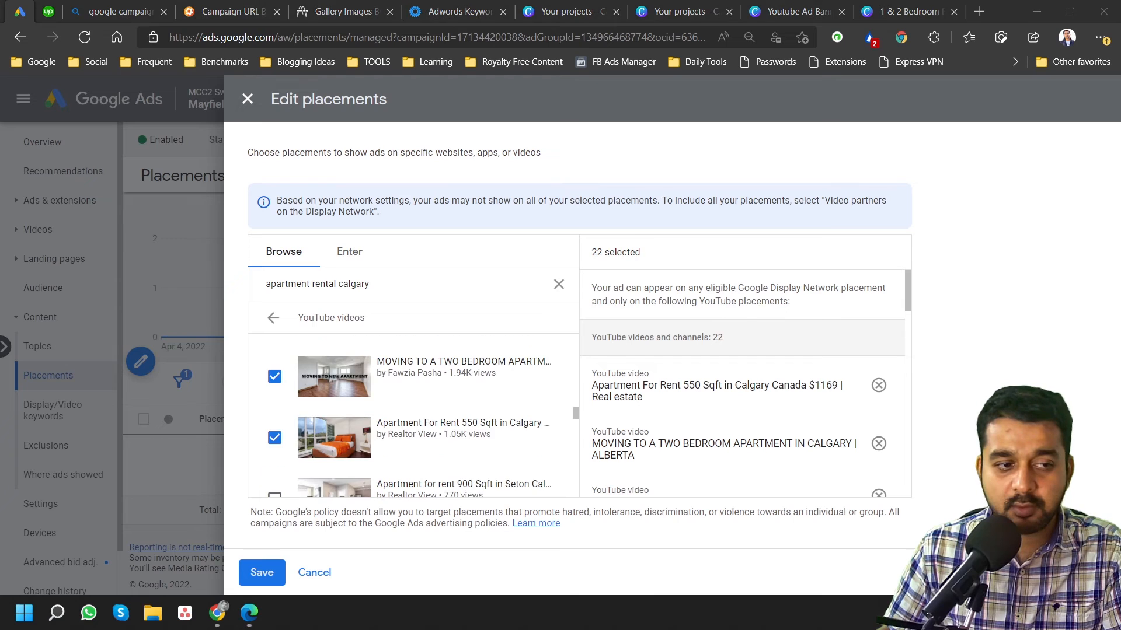
pyautogui.scroll(-1, 275, 456)
pyautogui.click(274, 429)
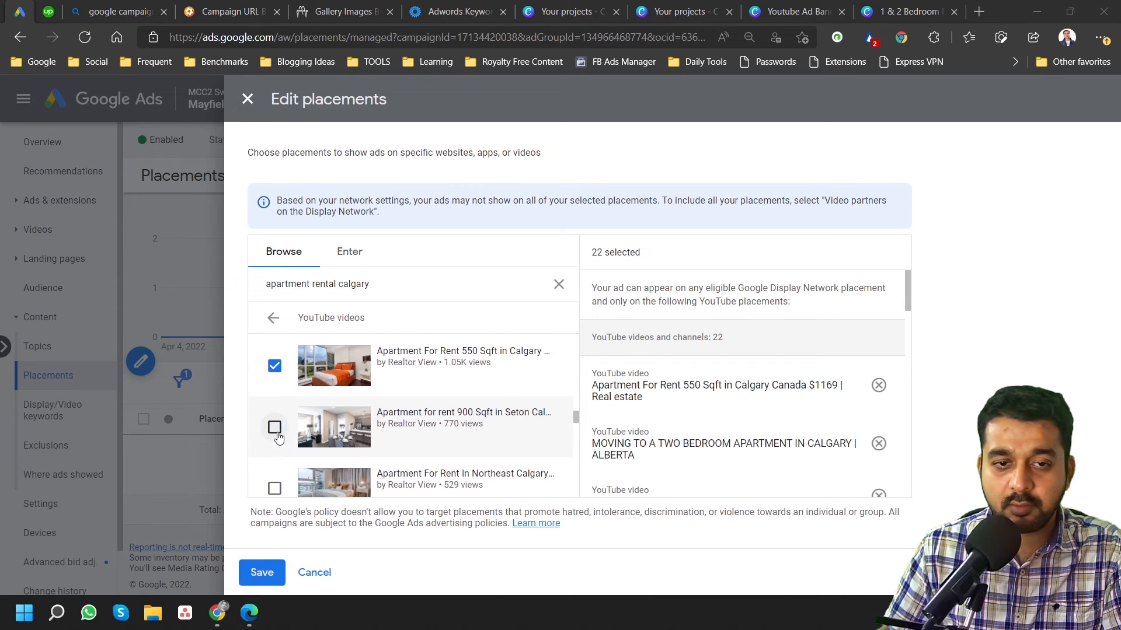
pyautogui.click(274, 489)
pyautogui.scroll(-1, 274, 492)
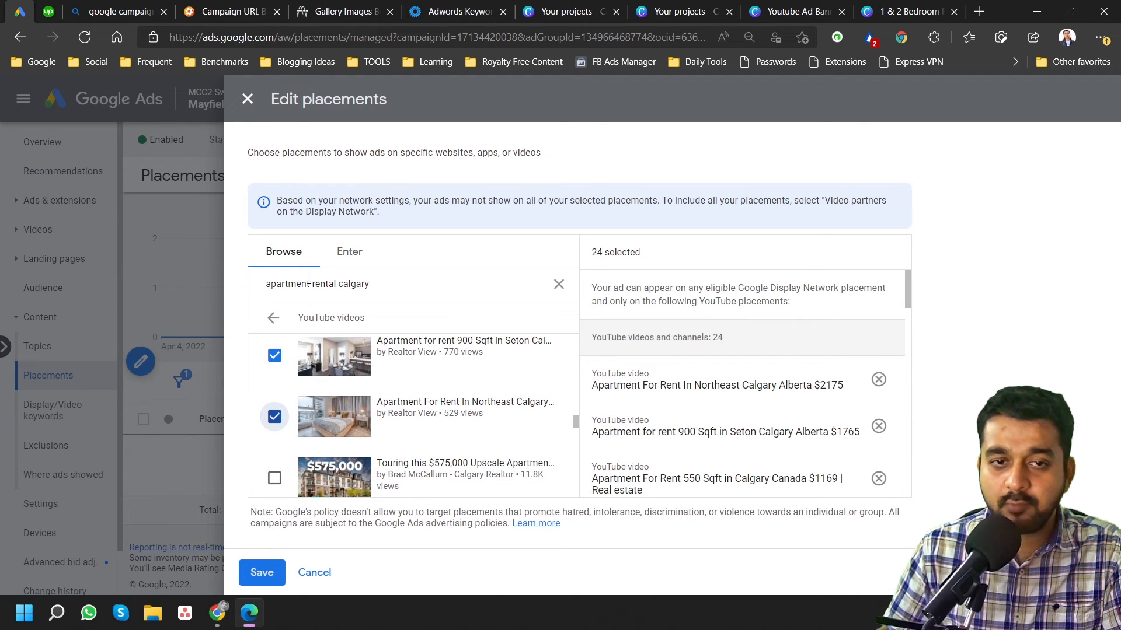
# Add the Canadian Real Estate Channel from the YouTube channel results for apartment rental calgary as a placement
pyautogui.click(272, 319)
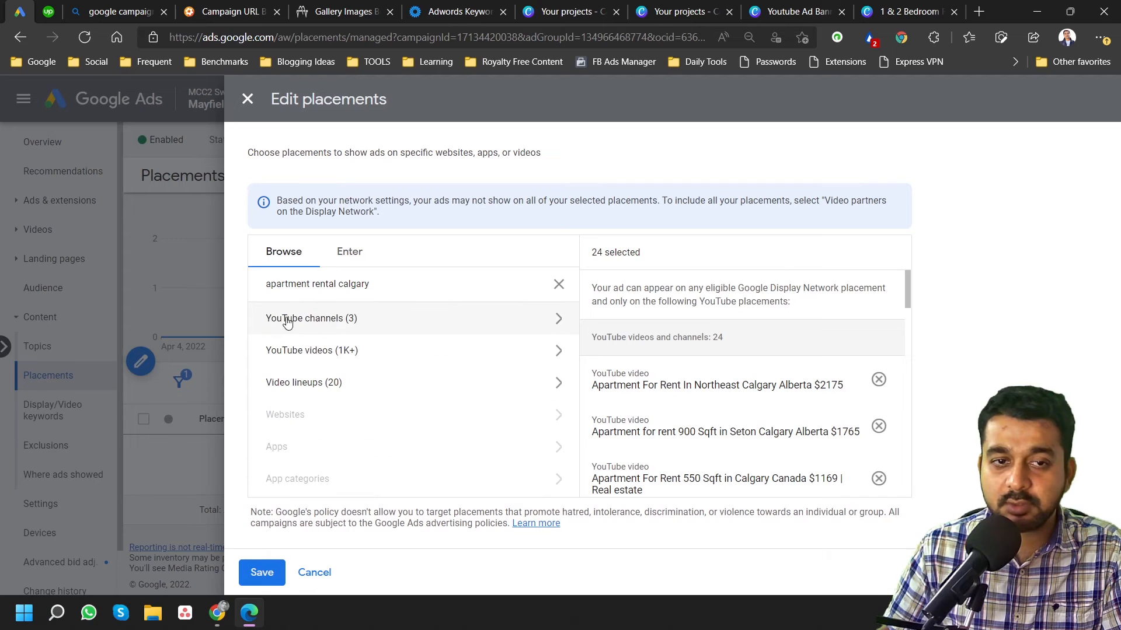
pyautogui.click(349, 319)
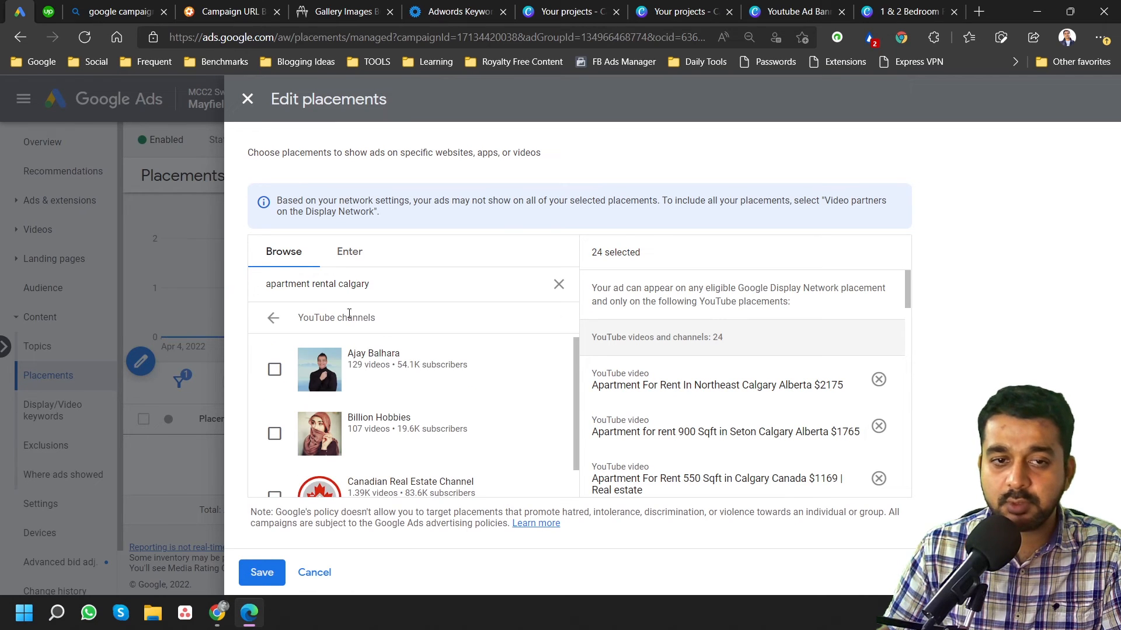
pyautogui.click(390, 281)
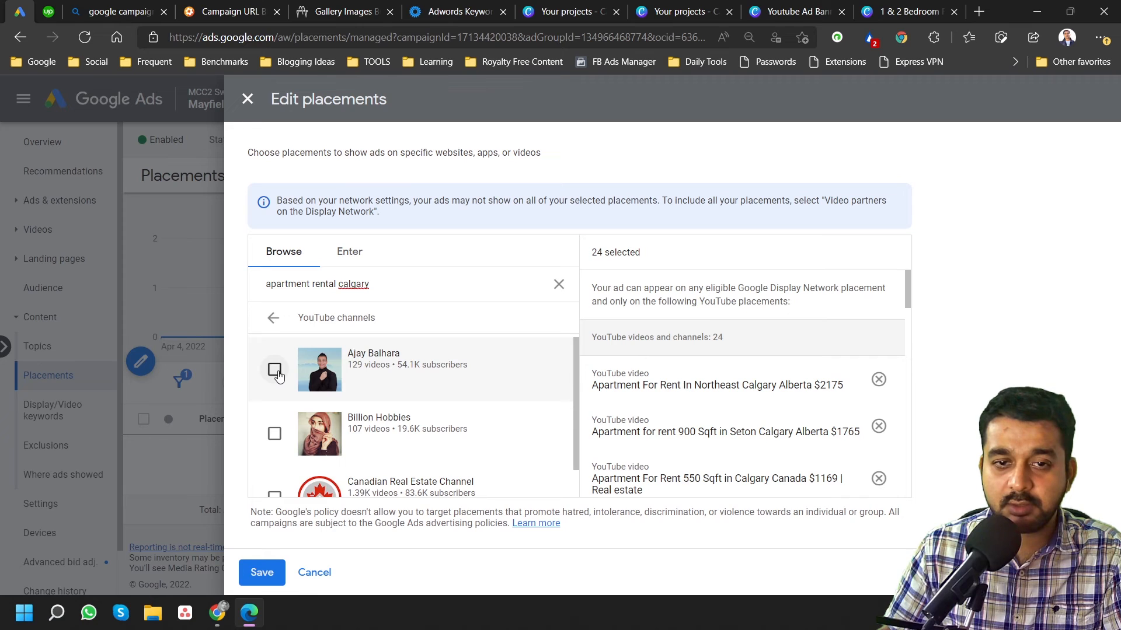
pyautogui.click(356, 375)
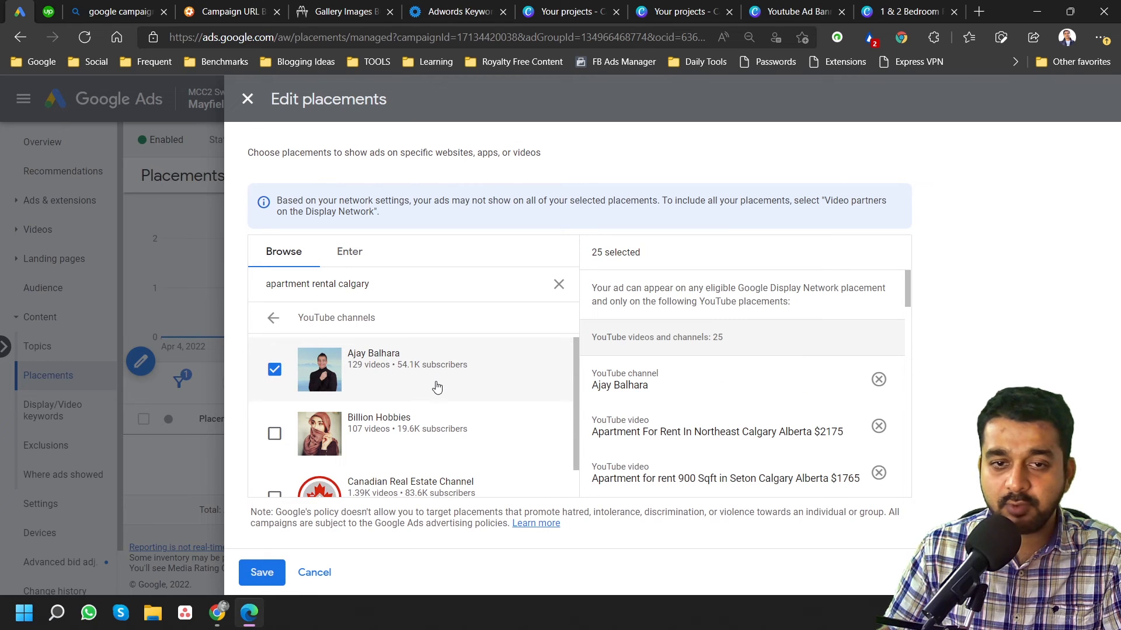
pyautogui.scroll(-1, 436, 387)
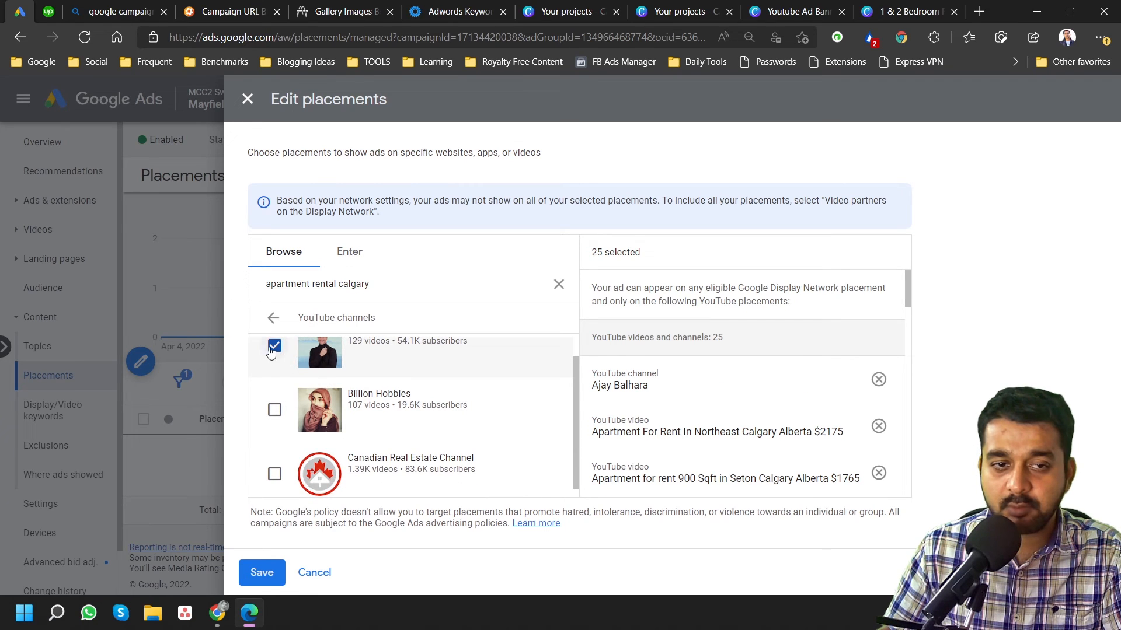
pyautogui.click(273, 347)
pyautogui.scroll(-1, 475, 407)
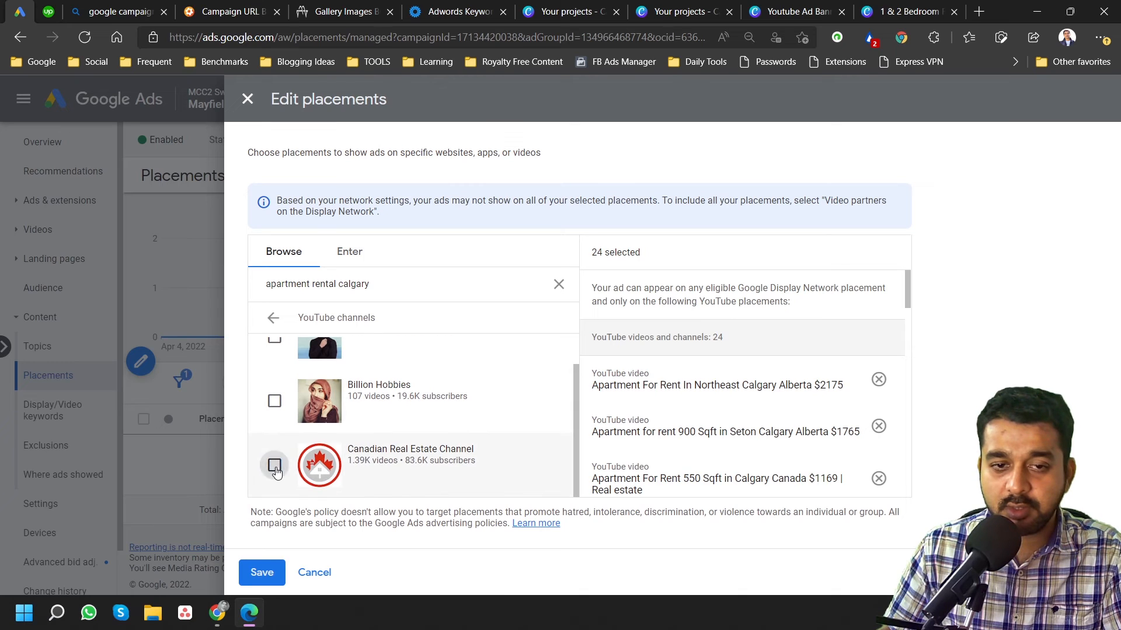
pyautogui.click(274, 467)
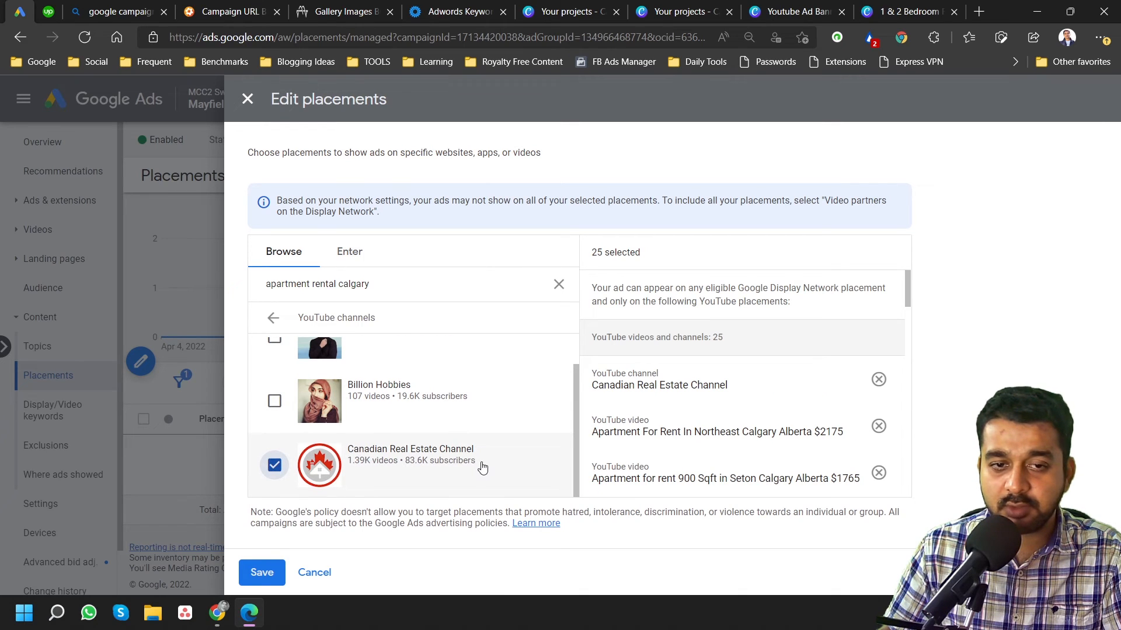
pyautogui.scroll(1, 480, 465)
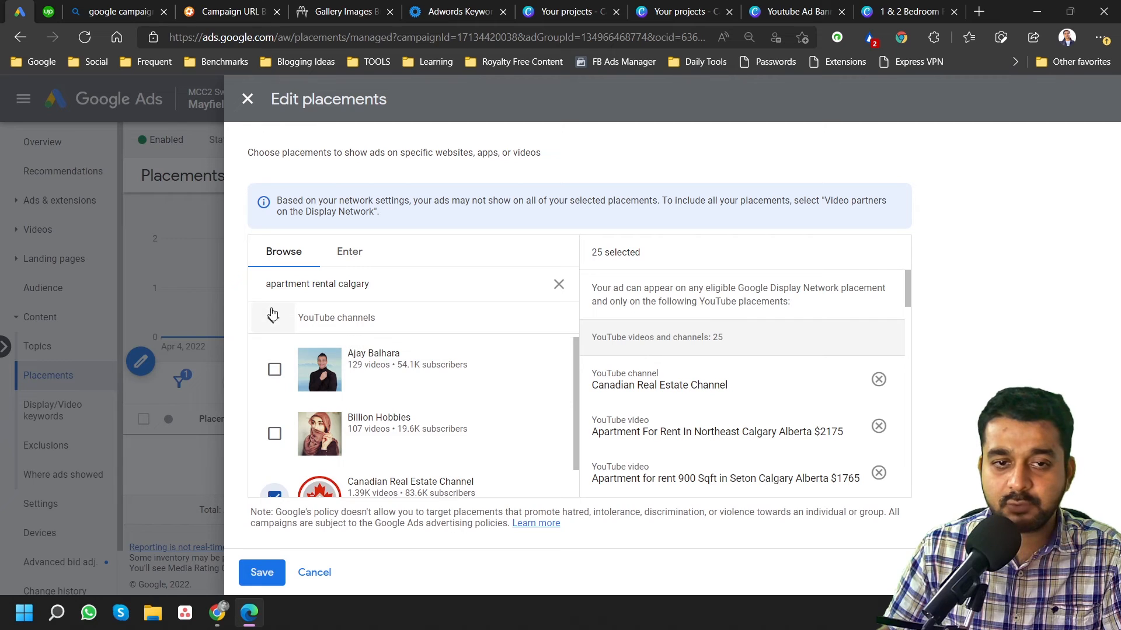
# Review the video lineups offered for Canada and recheck the YouTube channel results
pyautogui.click(275, 326)
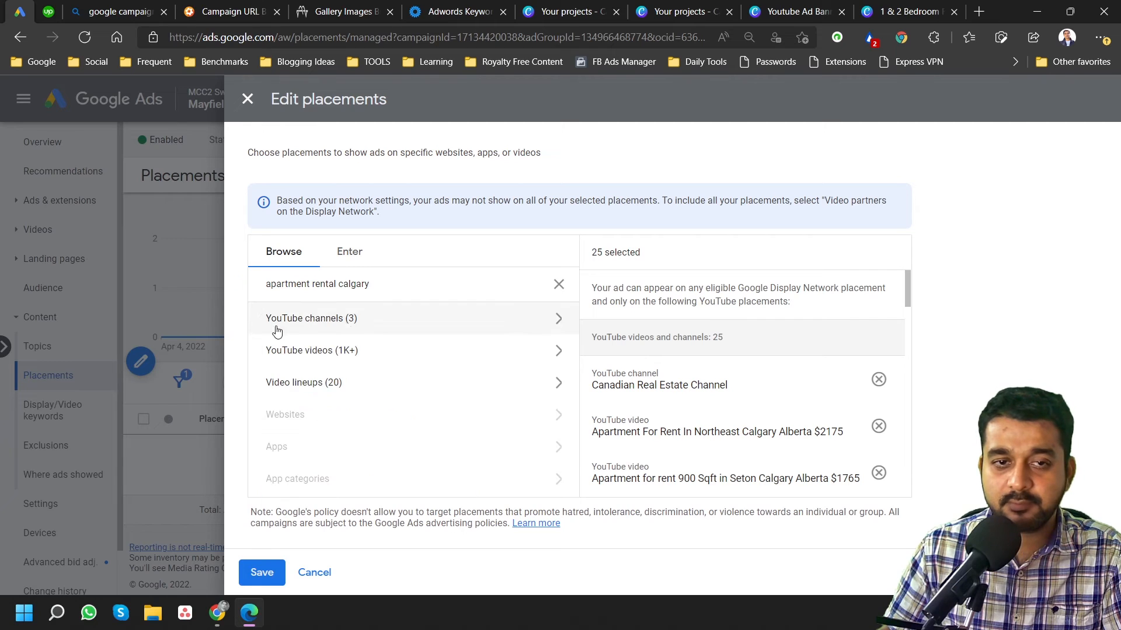
pyautogui.click(337, 387)
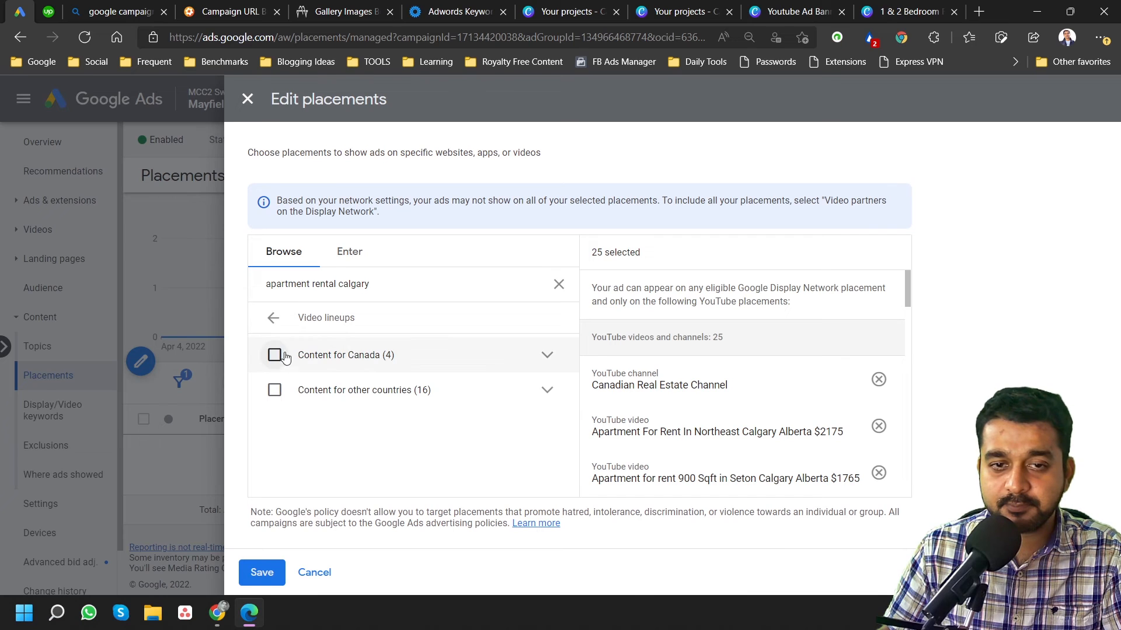
pyautogui.click(546, 355)
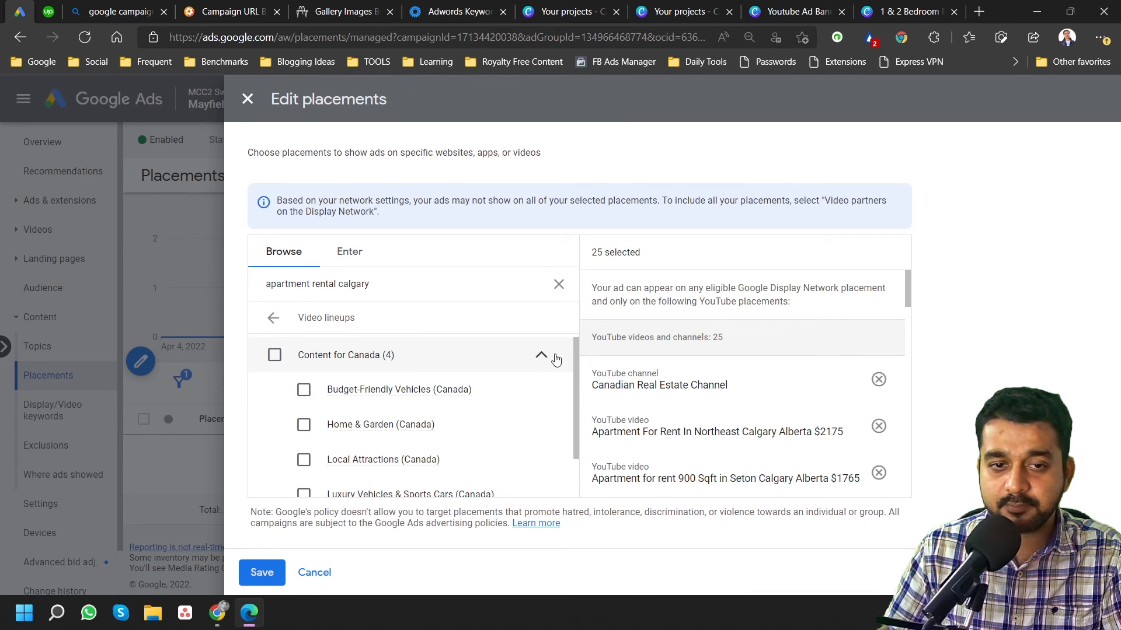
pyautogui.click(543, 356)
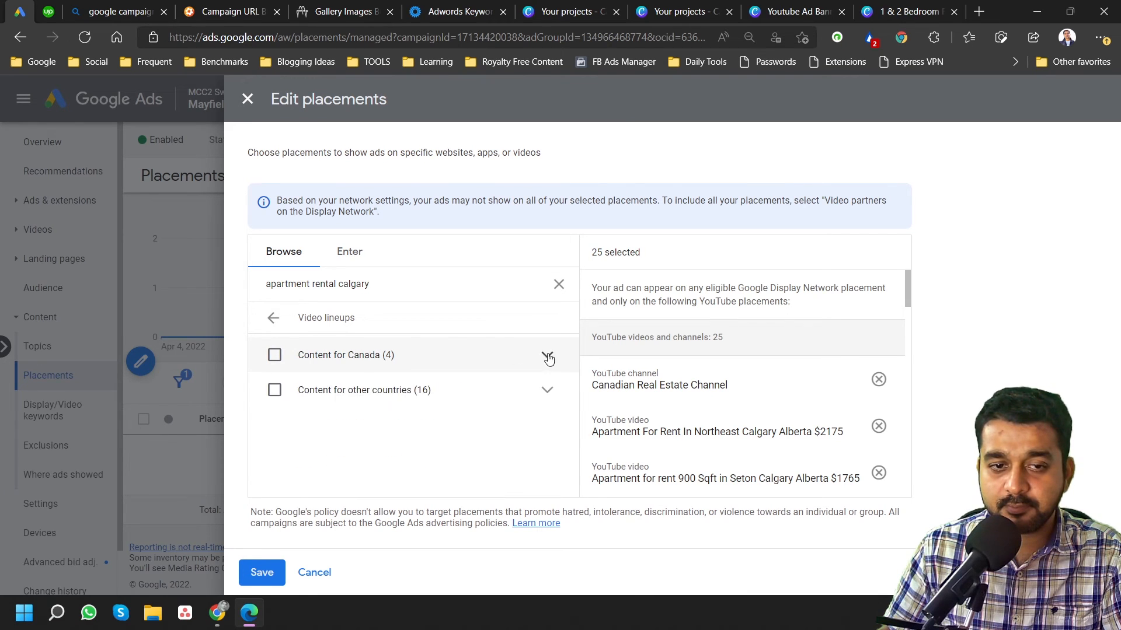
pyautogui.click(274, 318)
pyautogui.click(330, 328)
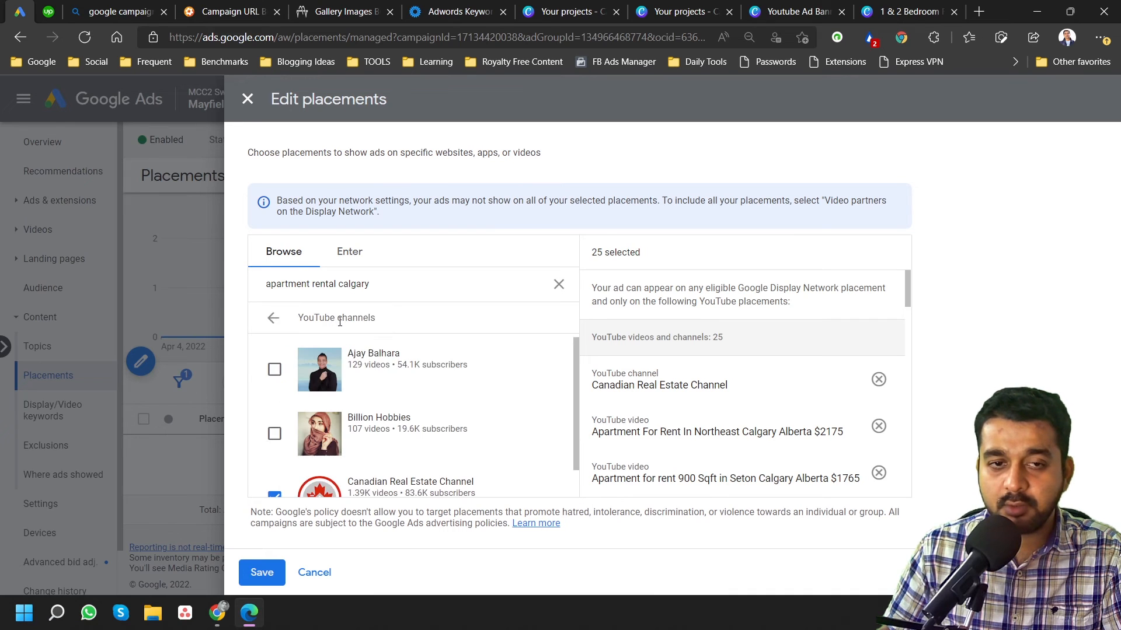
pyautogui.click(275, 318)
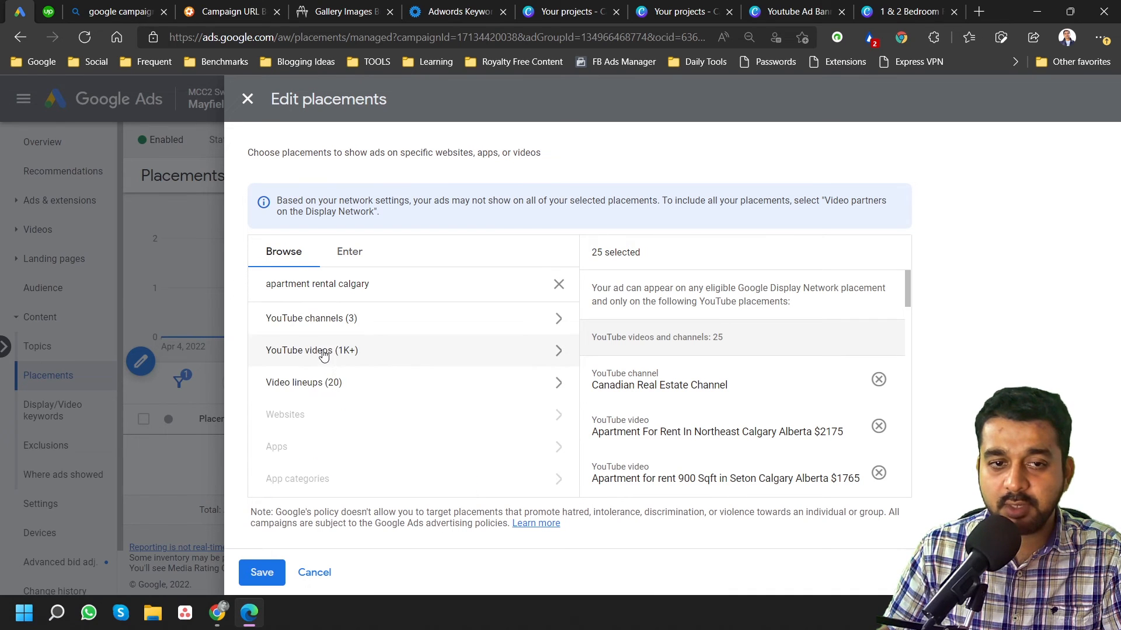
# Change the placement search to "apartment rent calgary" and list the matching YouTube channels
pyautogui.click(329, 284)
pyautogui.press('Delete')
pyautogui.press('Delete')
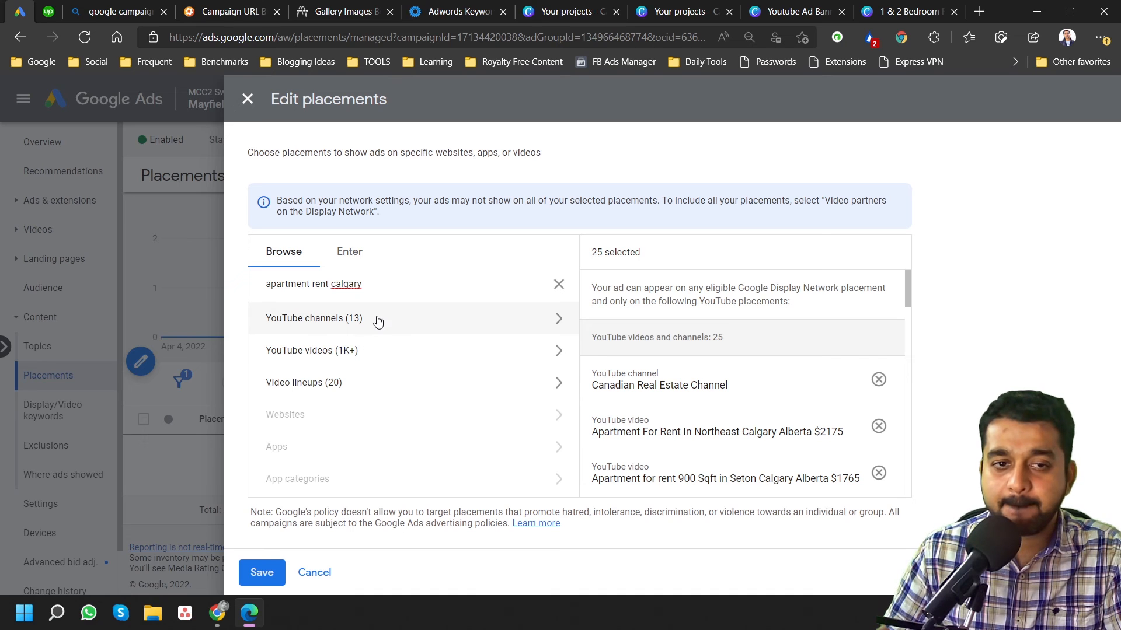
pyautogui.click(374, 320)
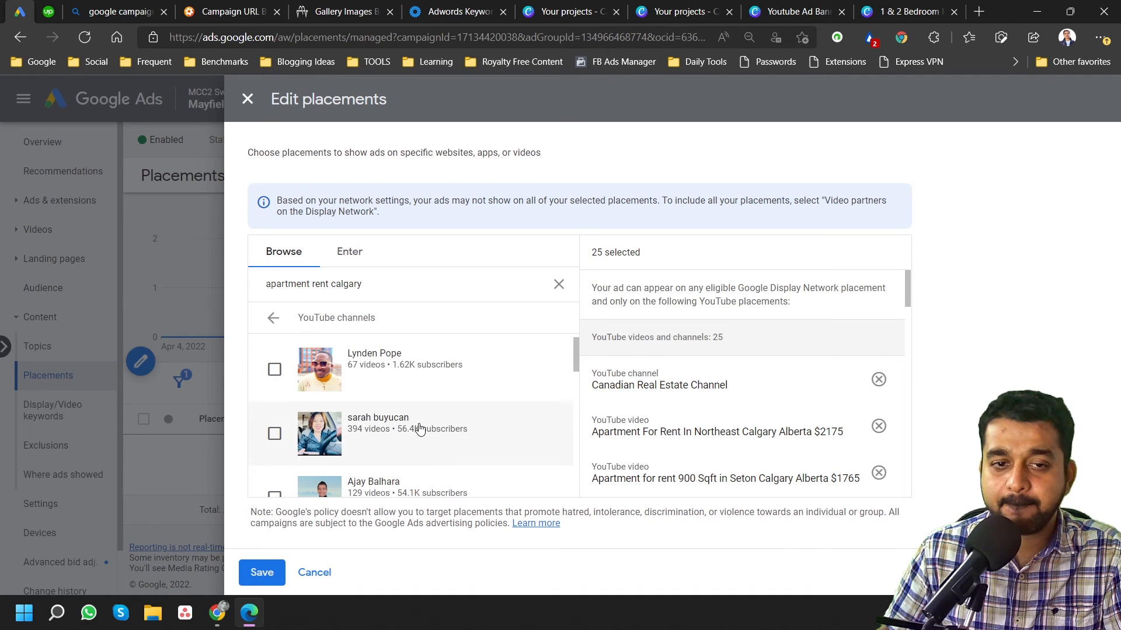
# Look through the matching YouTube channels and add the Realtor View channel as a placement
pyautogui.scroll(-6, 419, 429)
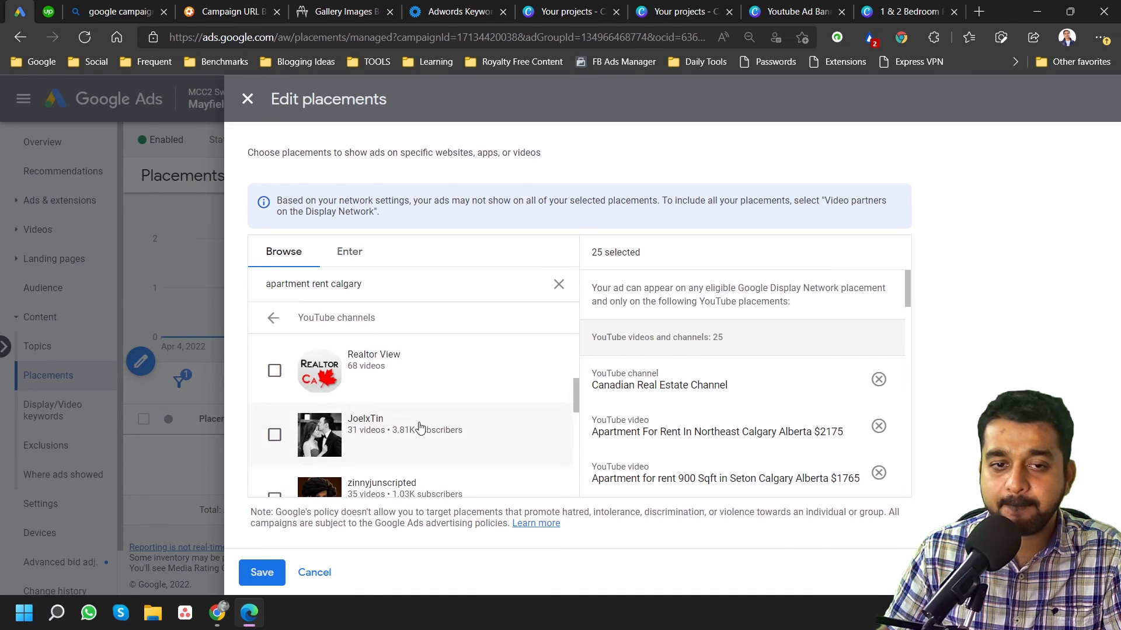
pyautogui.scroll(-5, 419, 428)
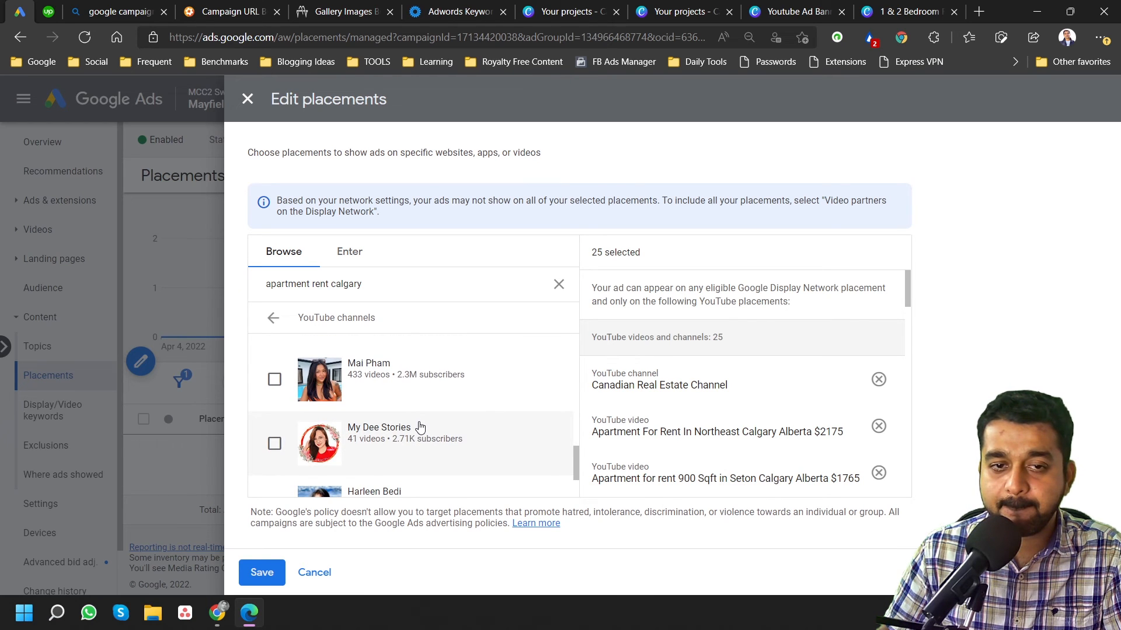
pyautogui.scroll(-2, 364, 388)
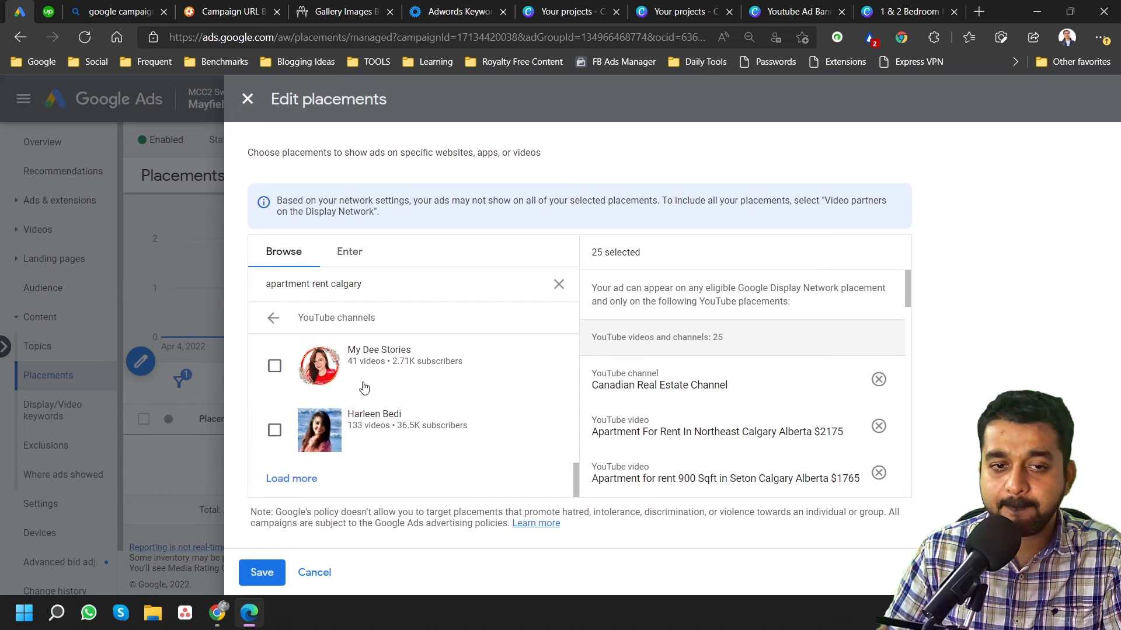
pyautogui.click(370, 380)
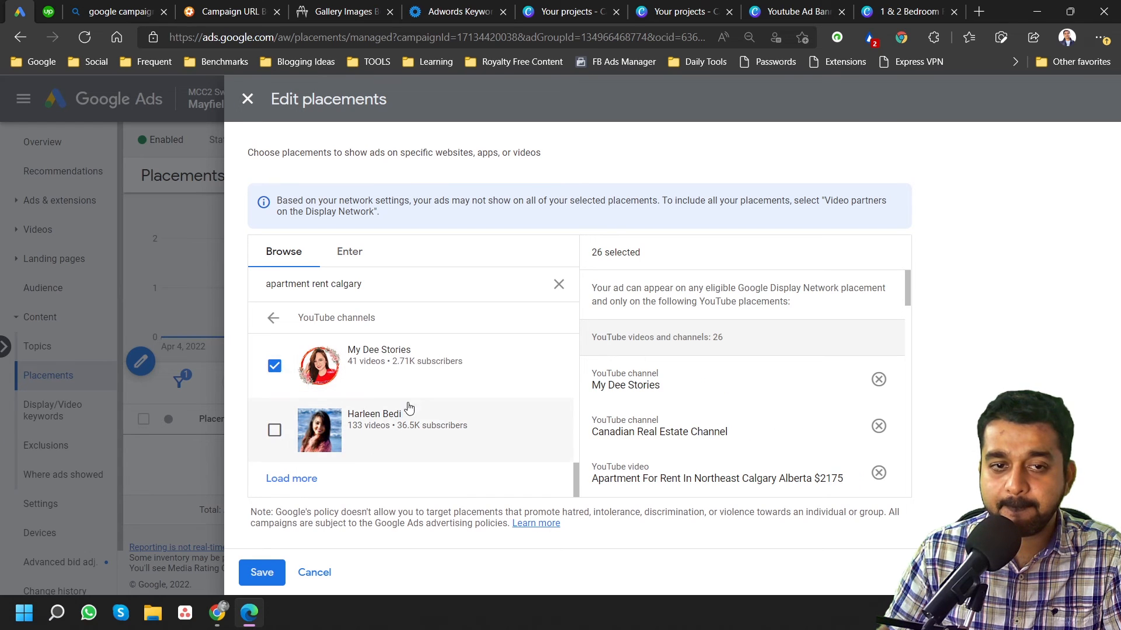
pyautogui.click(378, 362)
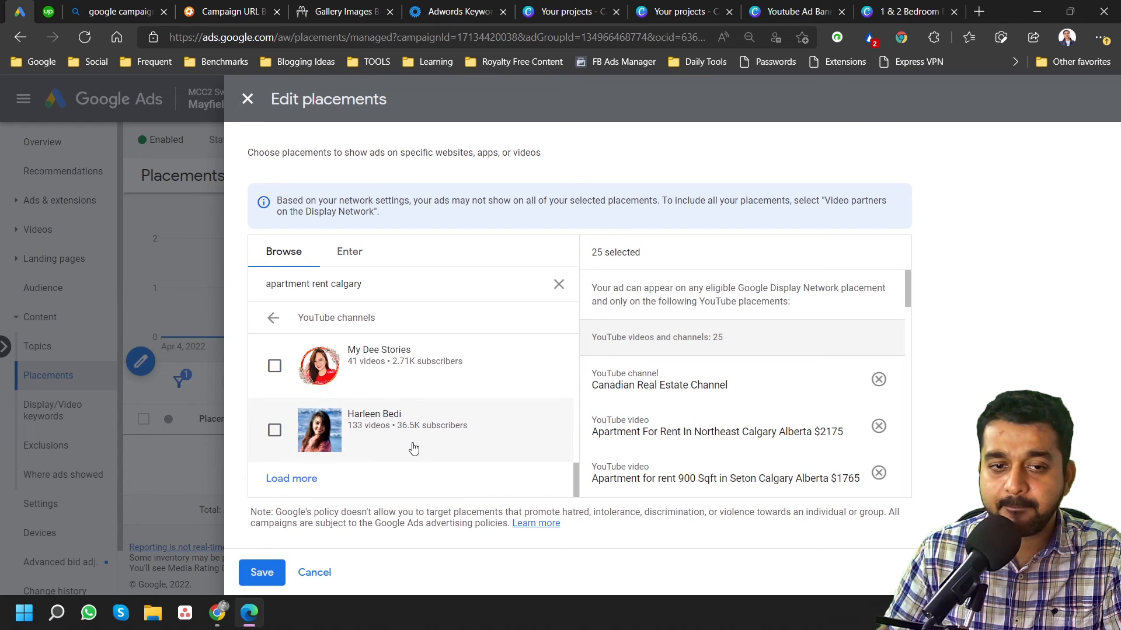
pyautogui.click(298, 479)
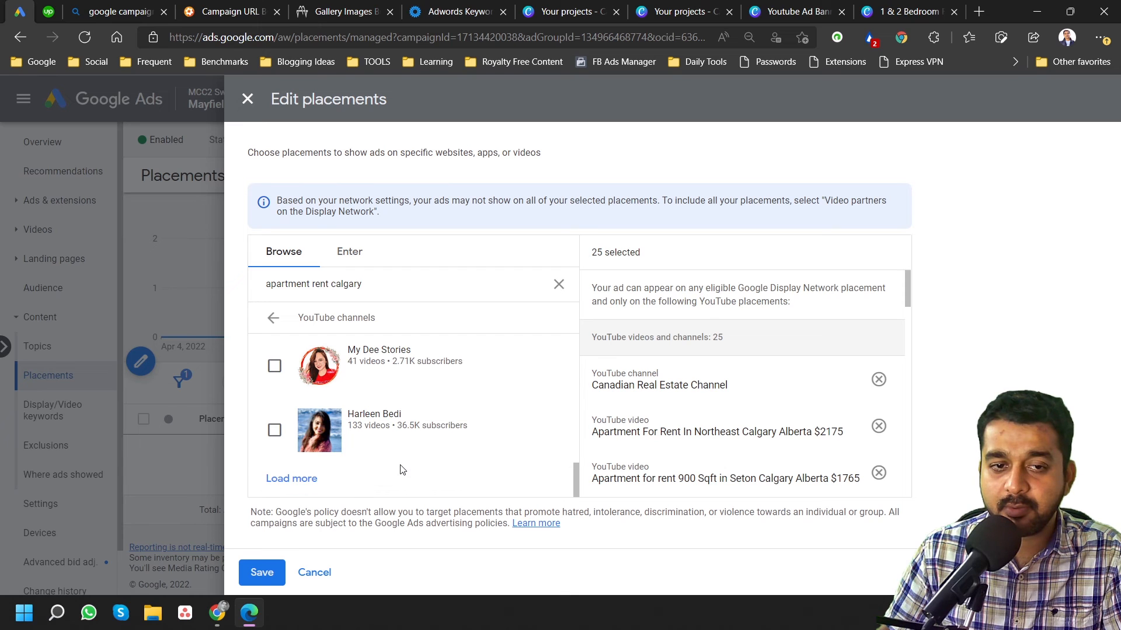
pyautogui.scroll(5, 377, 440)
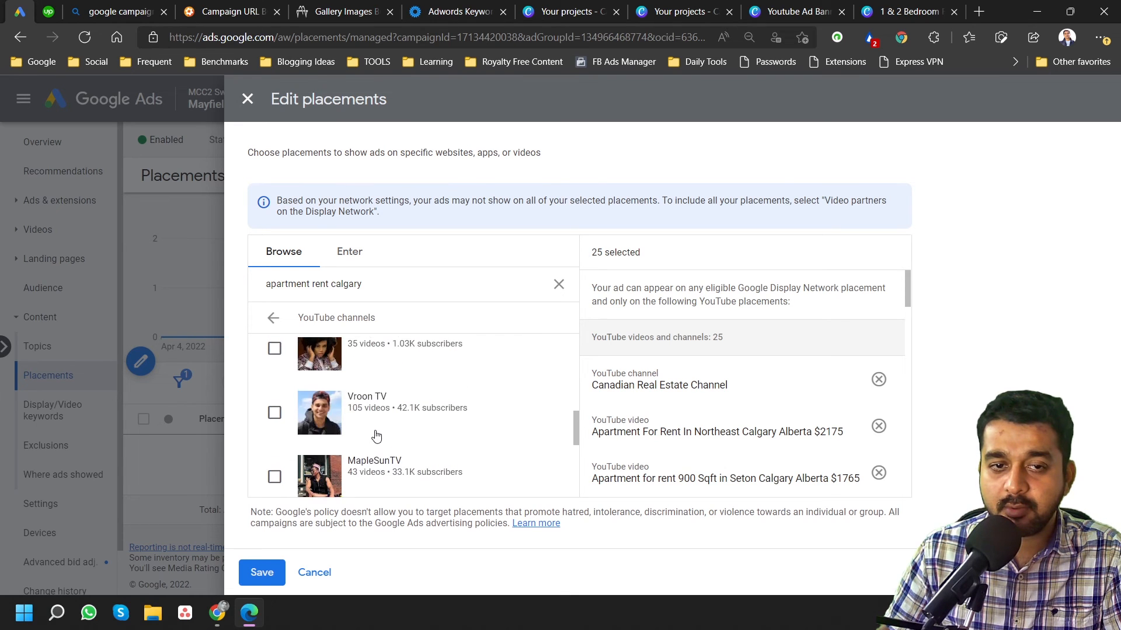
pyautogui.scroll(3, 377, 435)
pyautogui.scroll(-1, 376, 437)
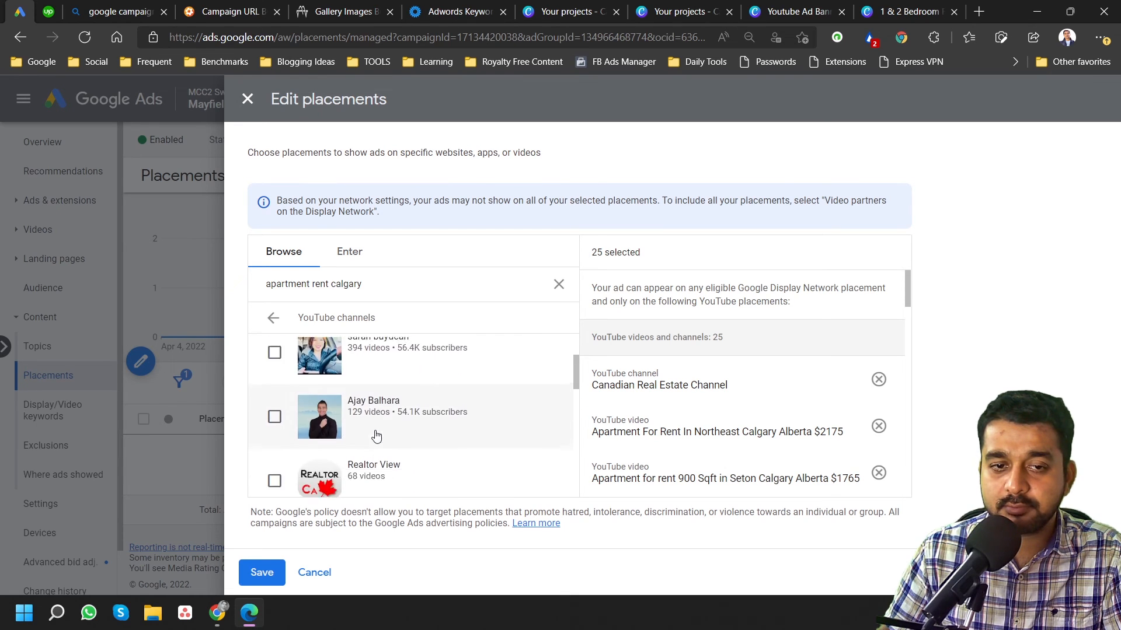
pyautogui.click(376, 450)
pyautogui.scroll(3, 465, 450)
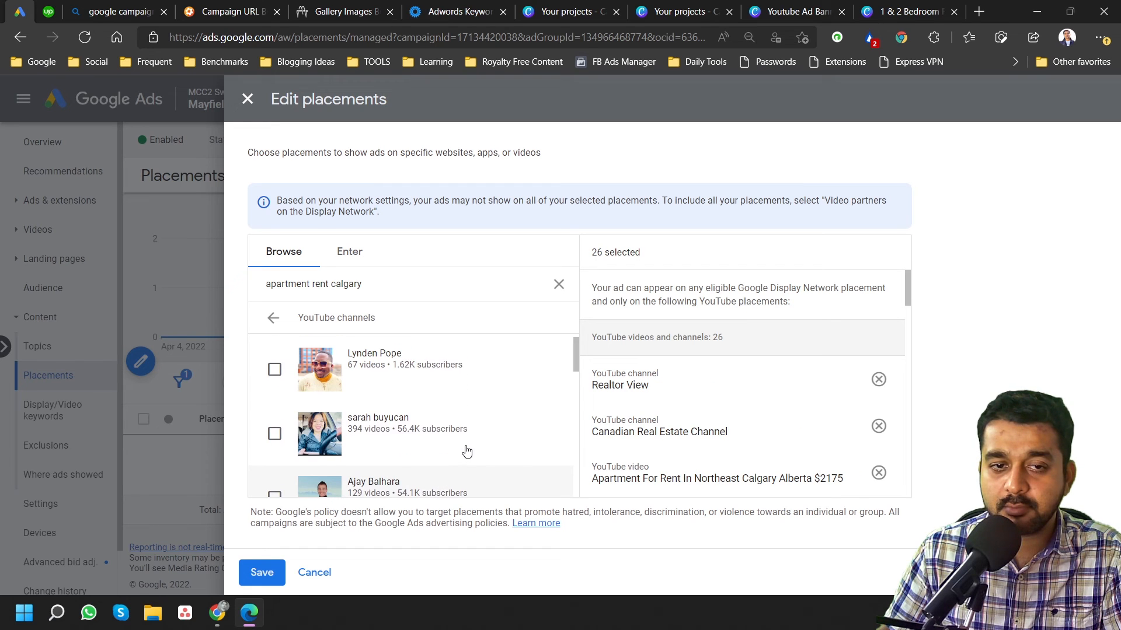
pyautogui.click(275, 323)
# Check the selected YouTube videos and channels and save them as the ad group's placements
pyautogui.scroll(-1, 695, 433)
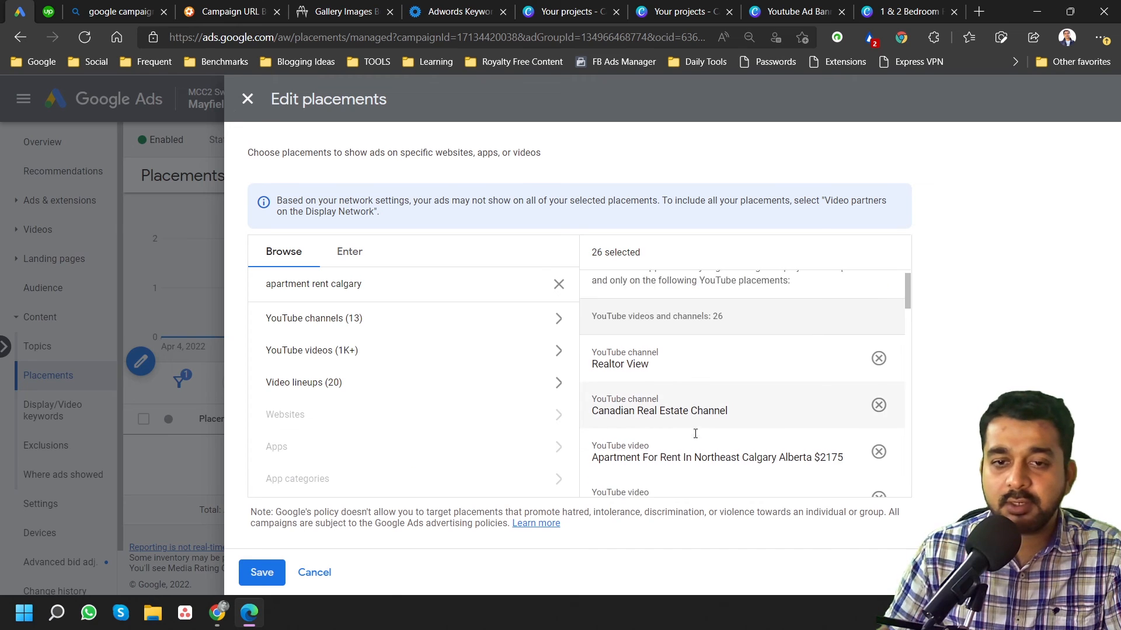
pyautogui.scroll(-2, 696, 433)
pyautogui.click(263, 574)
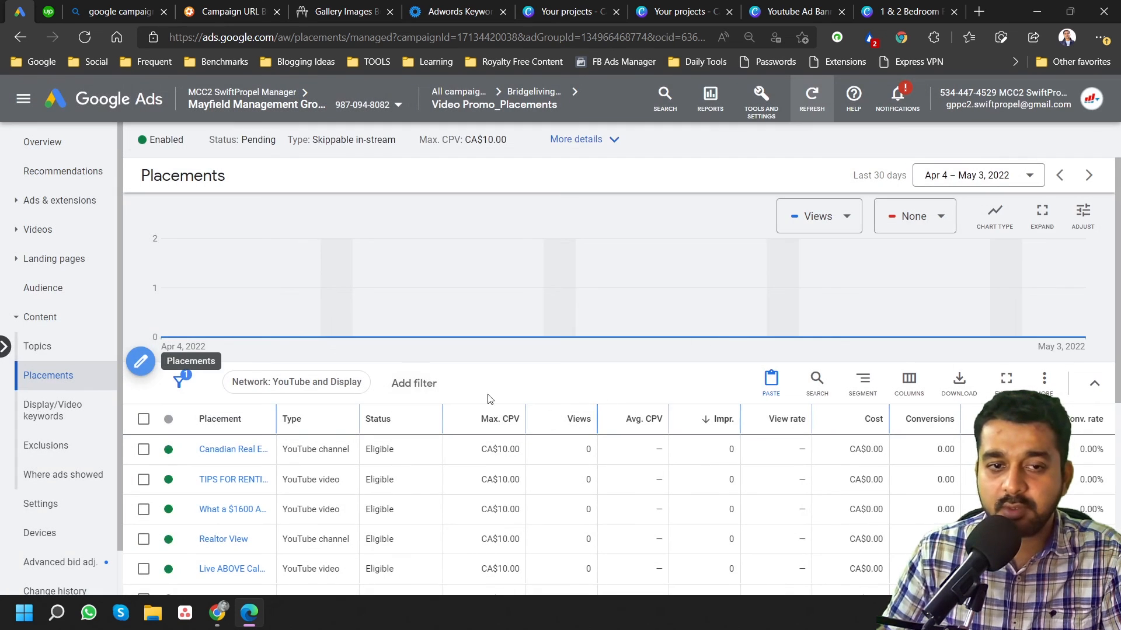
pyautogui.scroll(-3, 351, 431)
pyautogui.scroll(3, 350, 427)
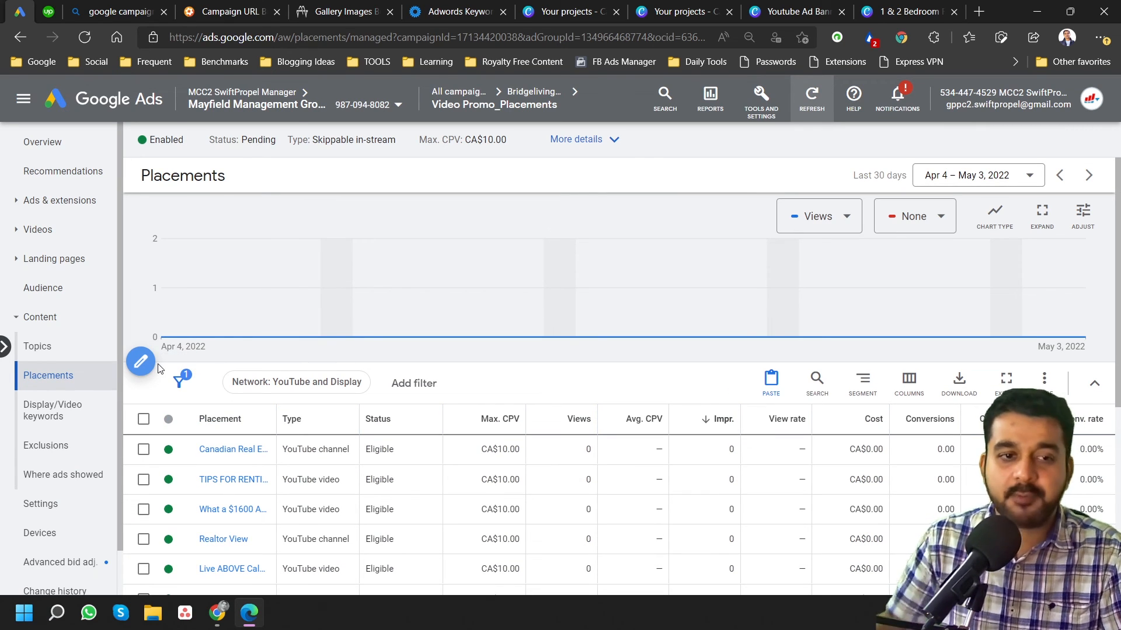
# Open the BridgelivingYT campaign from the list of all campaigns and check the review status of its ad groups
pyautogui.click(474, 98)
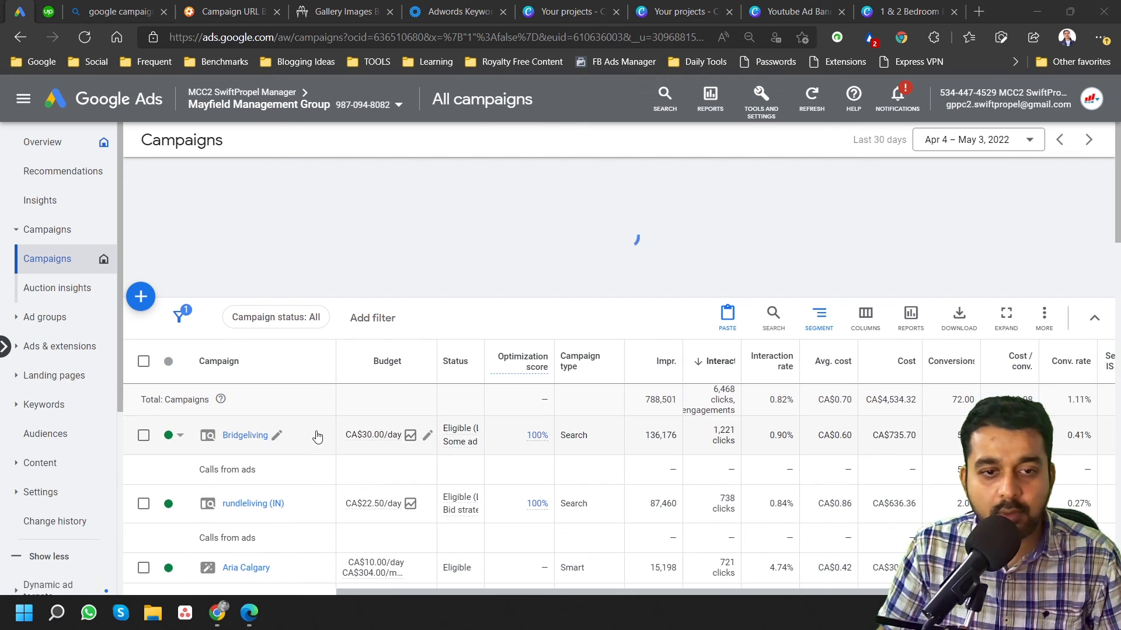
pyautogui.scroll(-3, 260, 442)
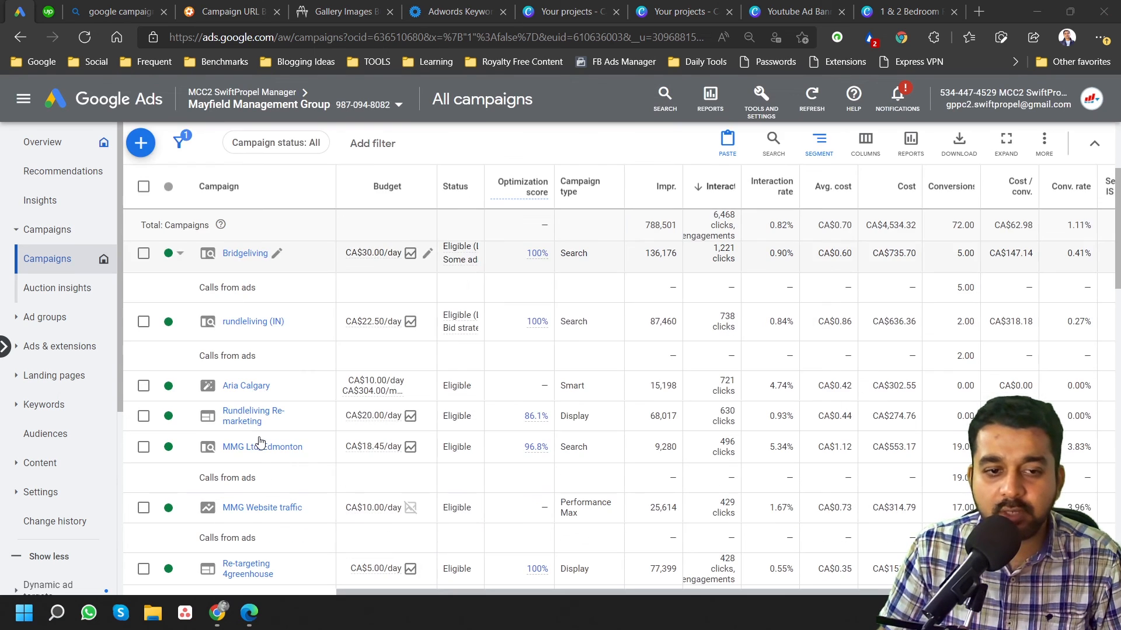
pyautogui.scroll(-3, 249, 358)
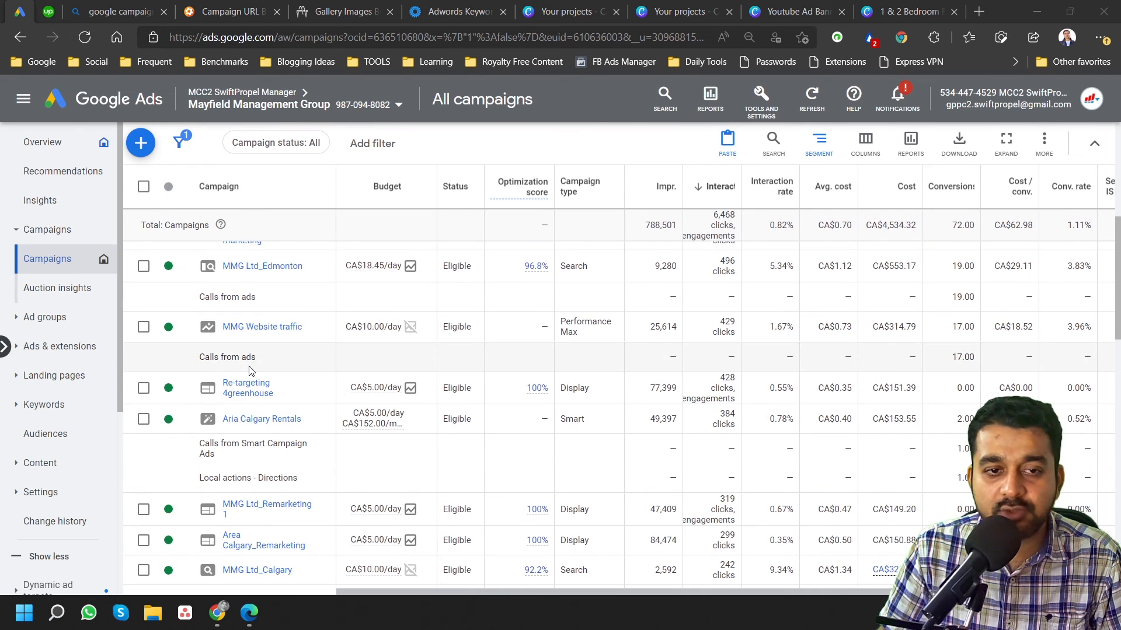
pyautogui.scroll(-6, 249, 372)
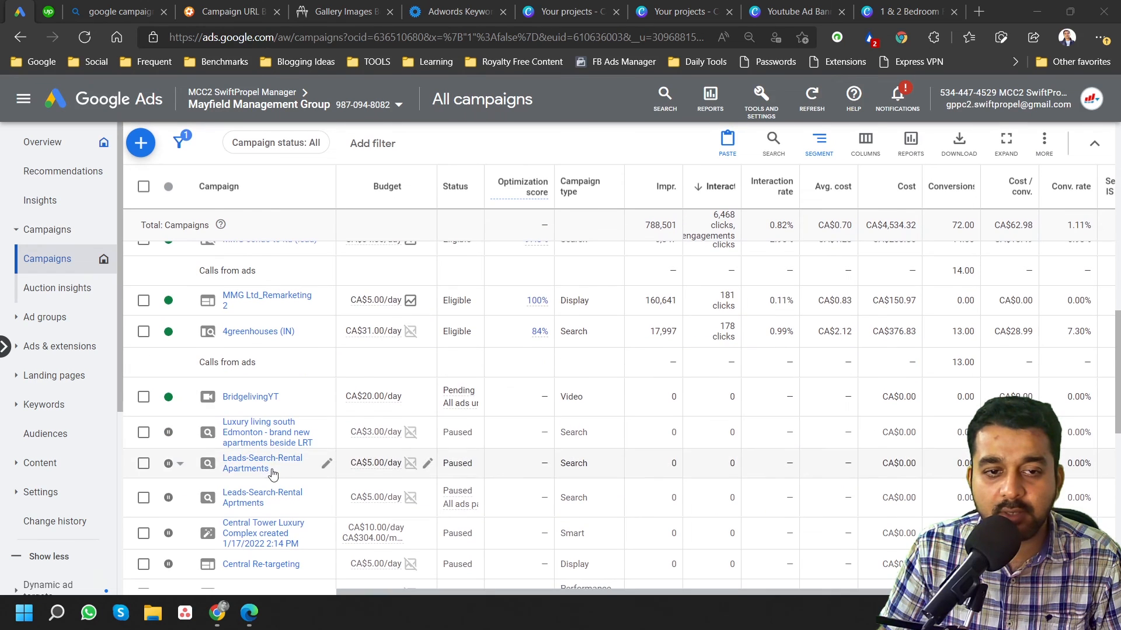
pyautogui.click(235, 401)
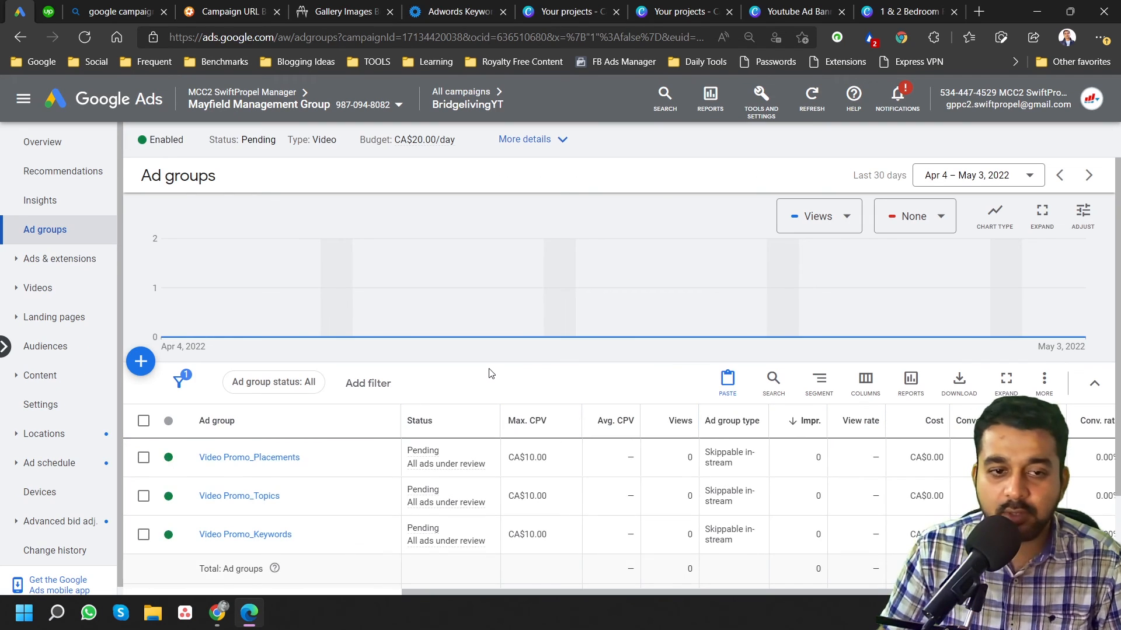
pyautogui.scroll(-3, 490, 374)
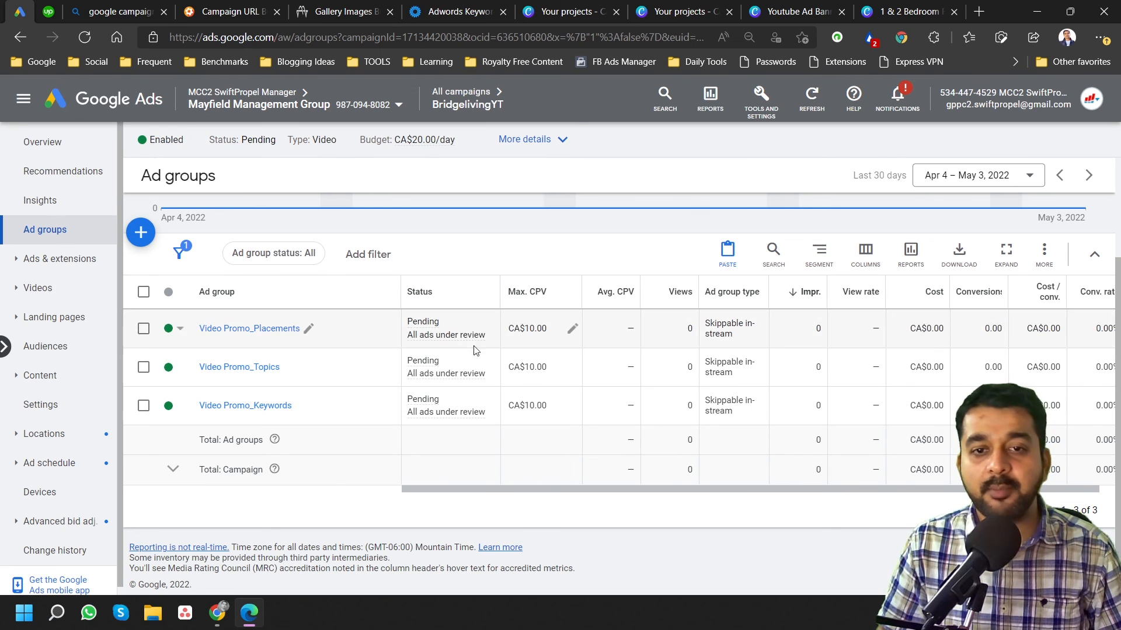
pyautogui.moveTo(432, 372)
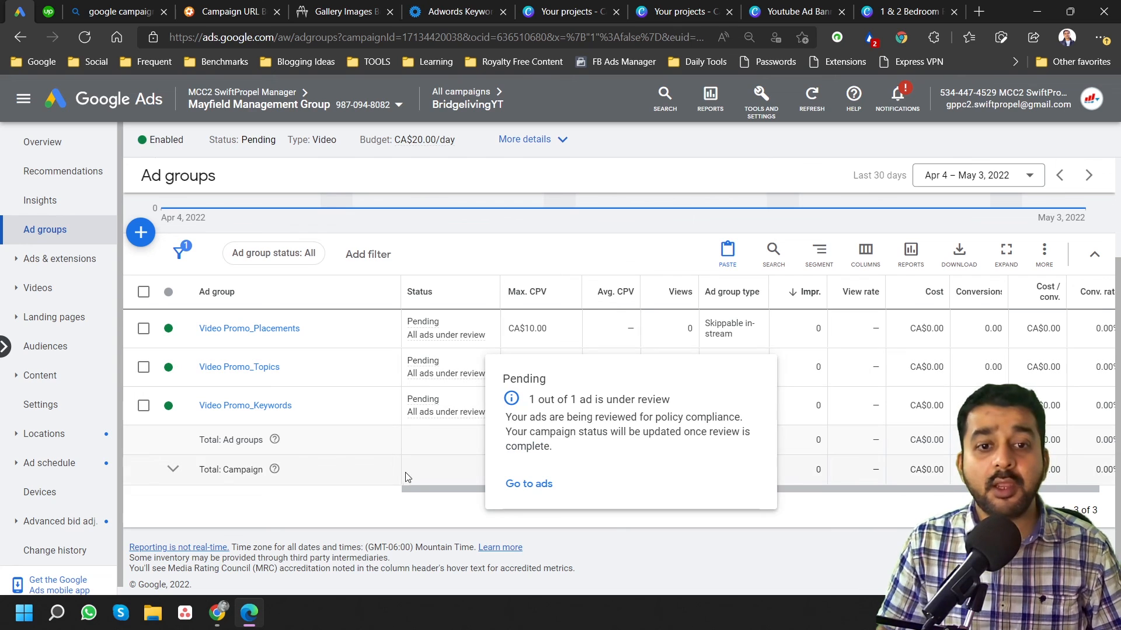